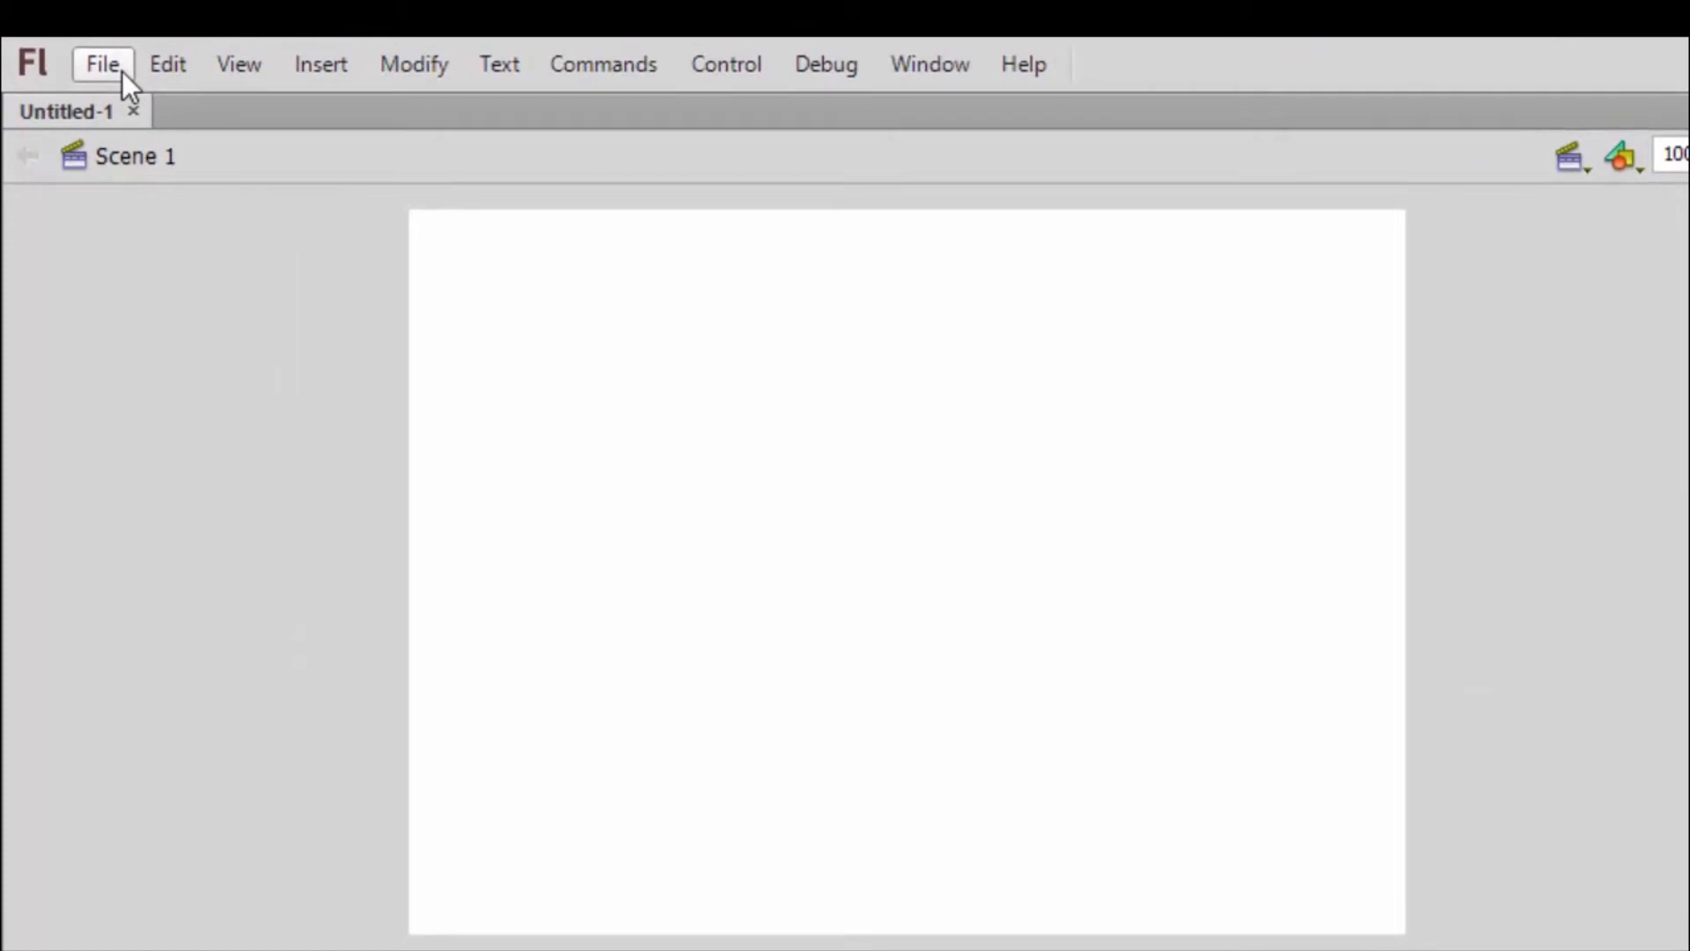
left_click(124, 71)
mouse_move(172, 66)
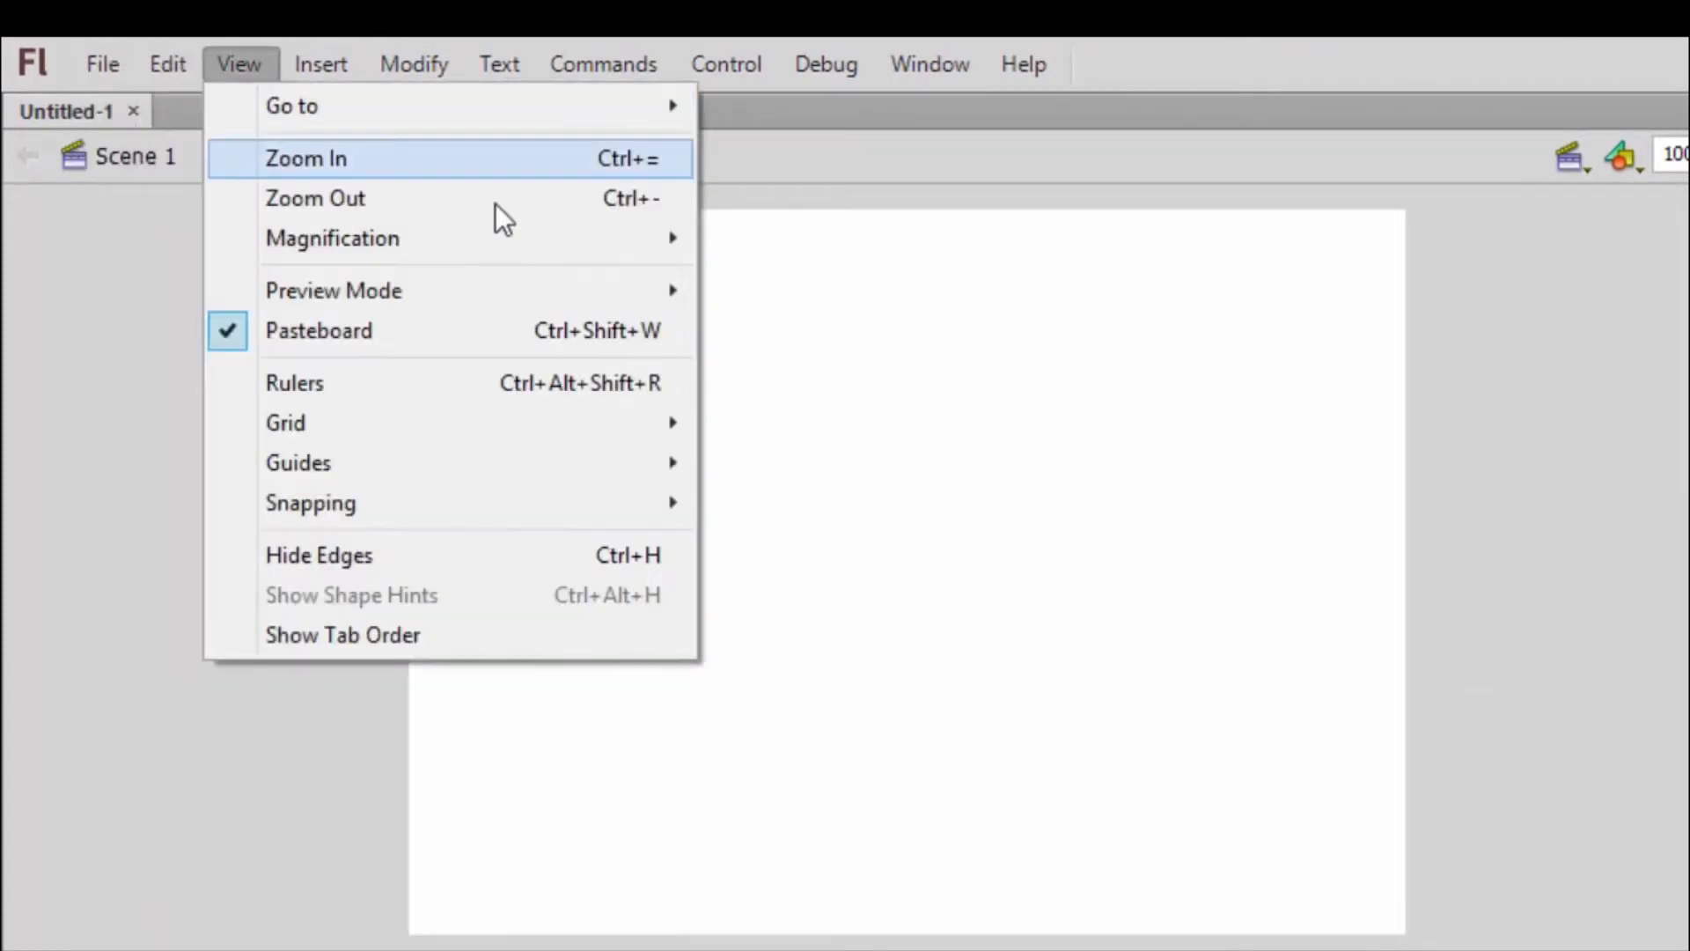
left_click(1076, 553)
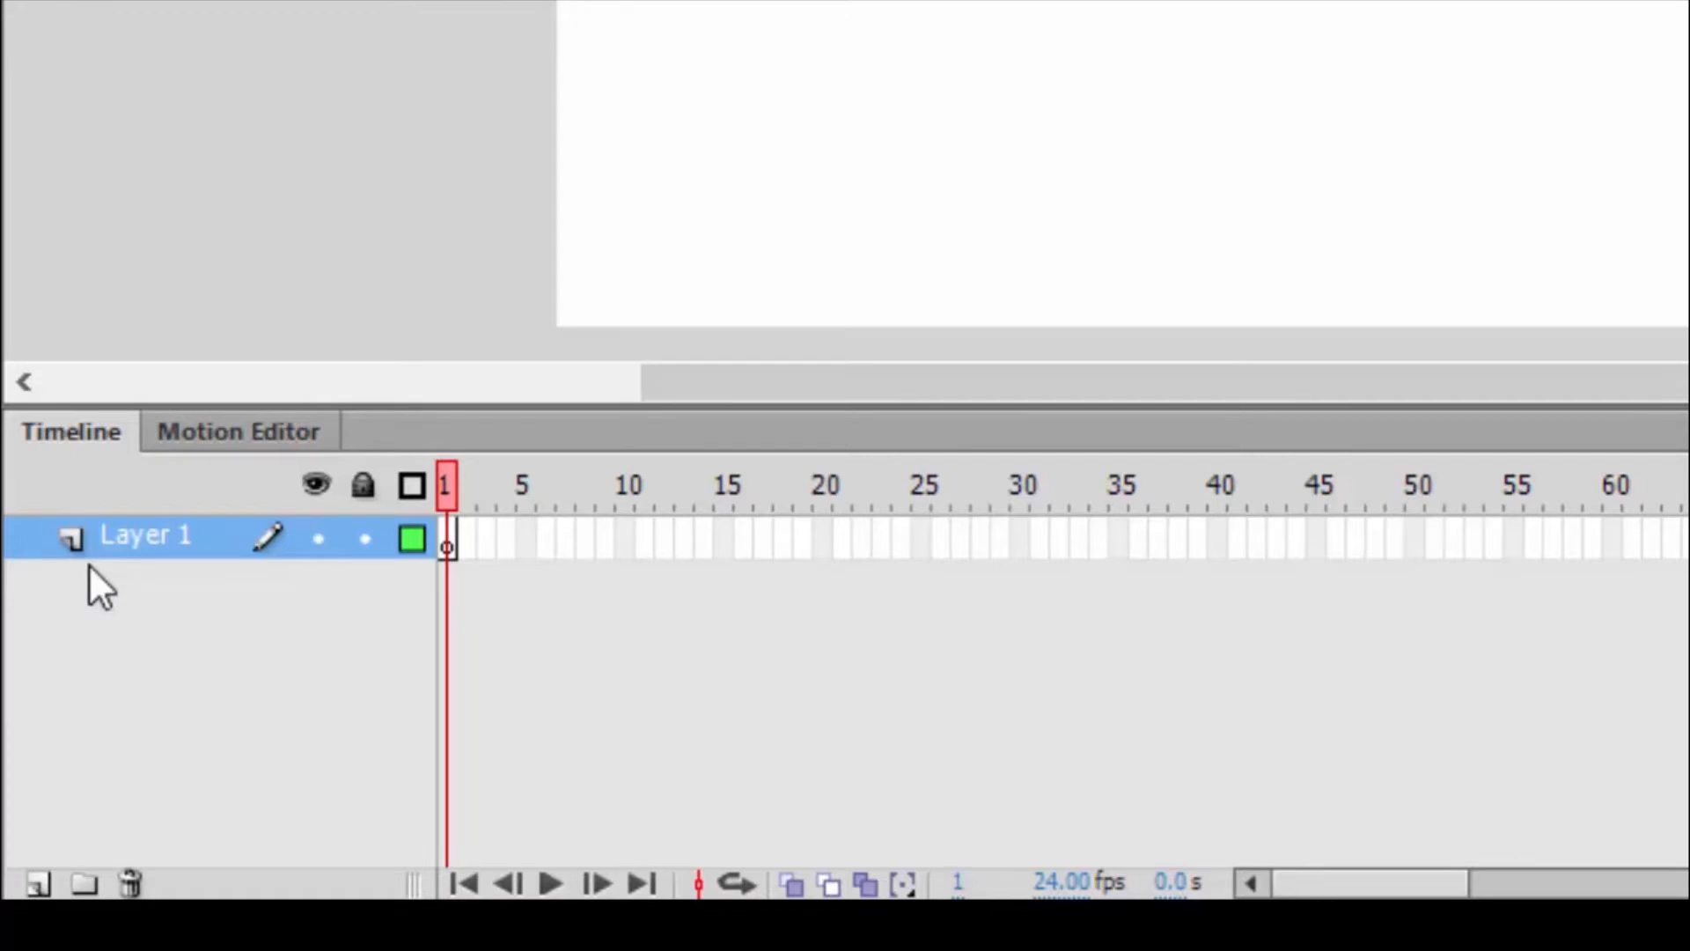
Add two new layers above Layer 1 and delete both of them again.
left_click(37, 883)
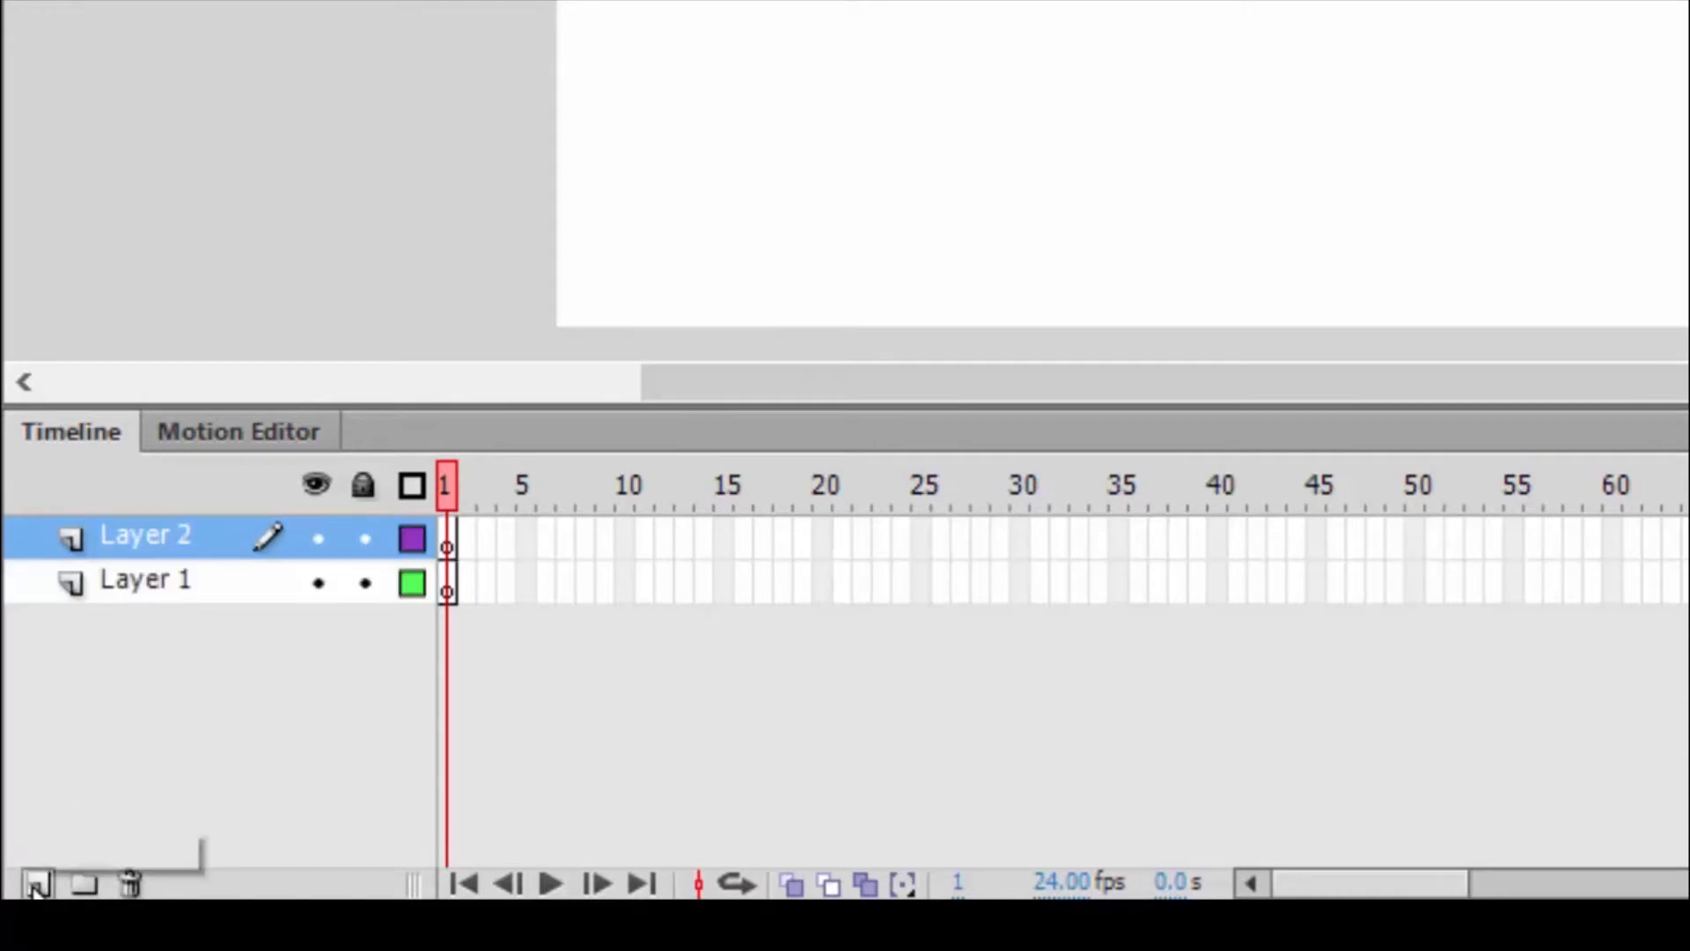
left_click(37, 883)
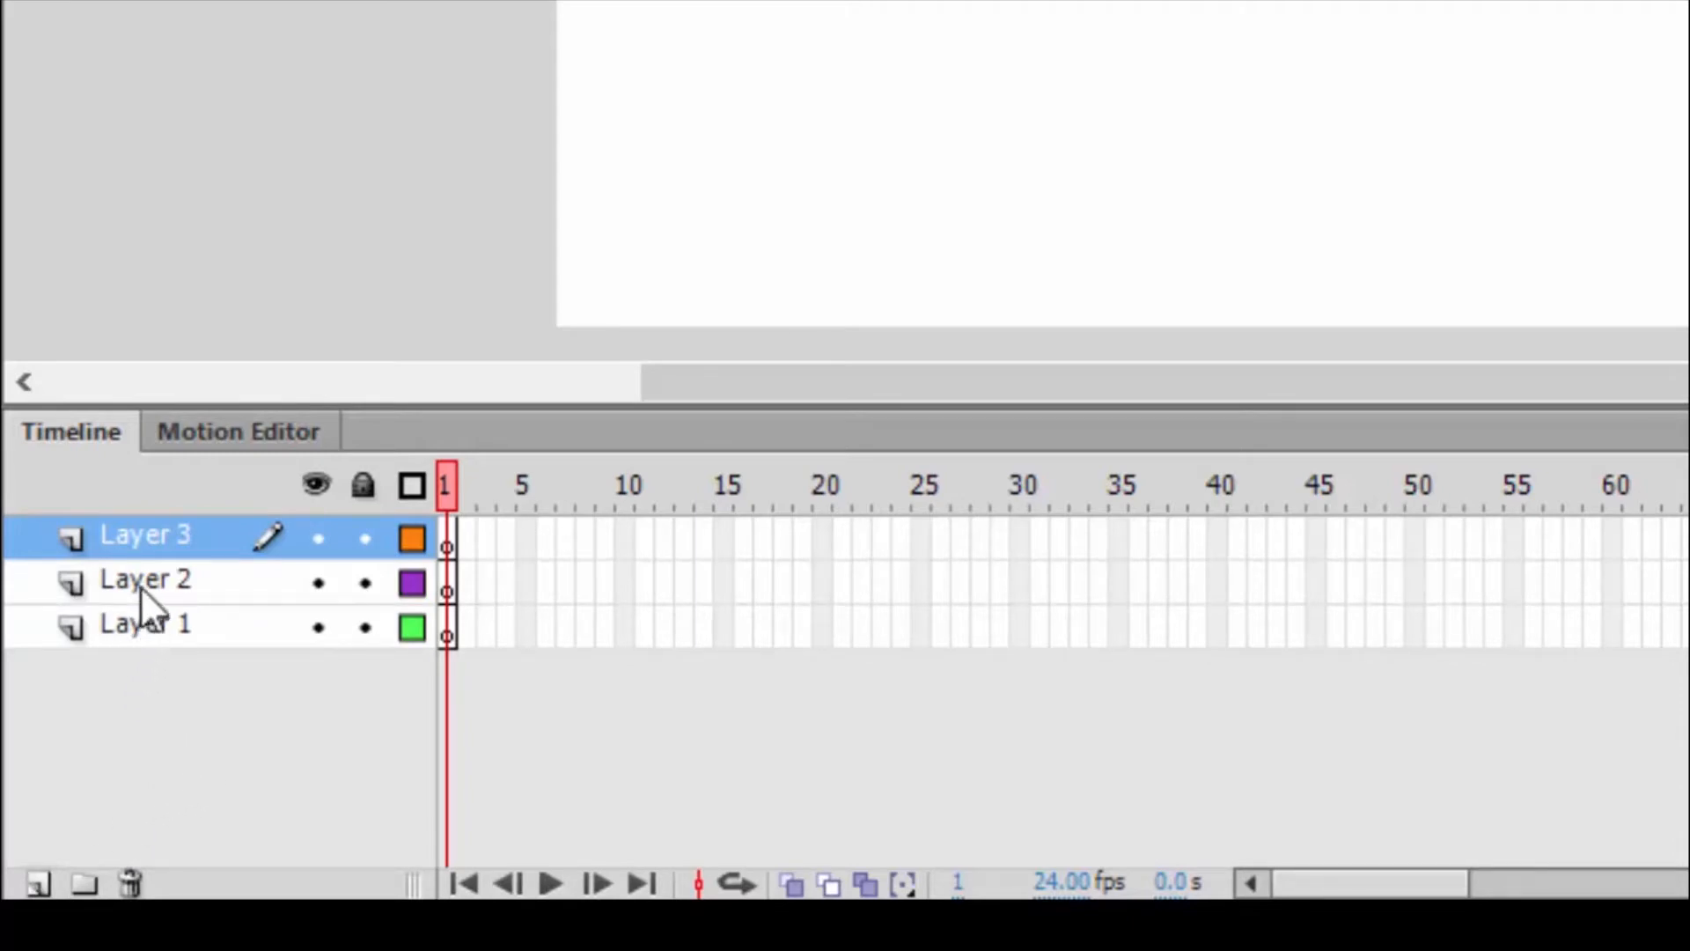
left_click(164, 588)
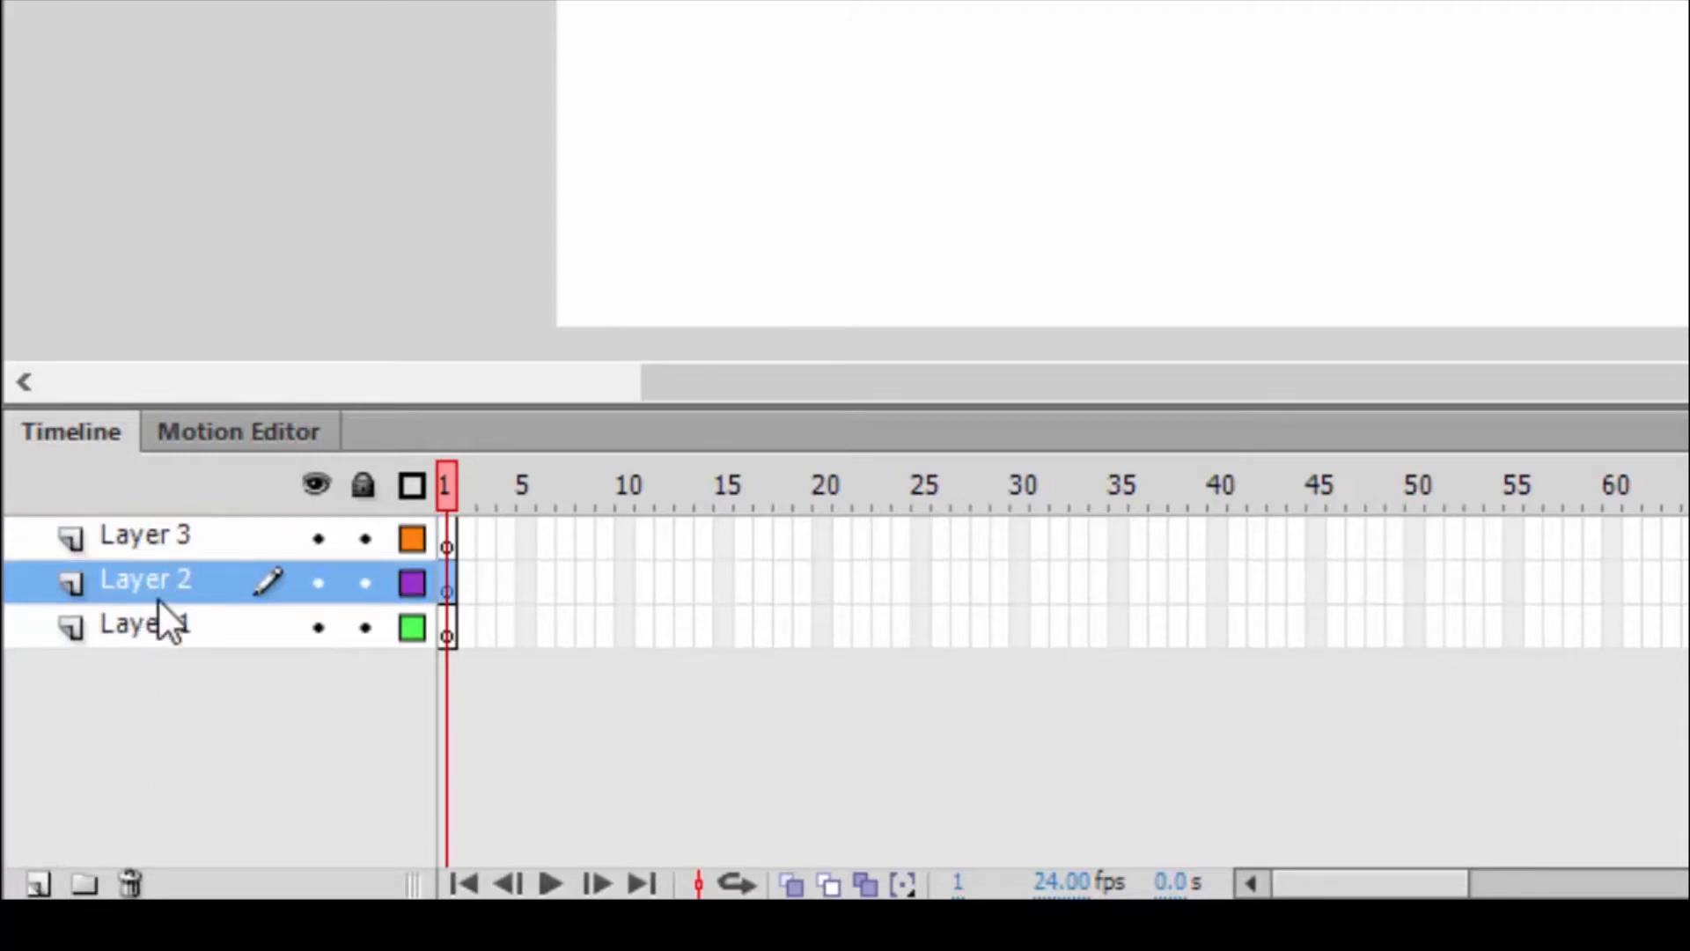
left_click(130, 883)
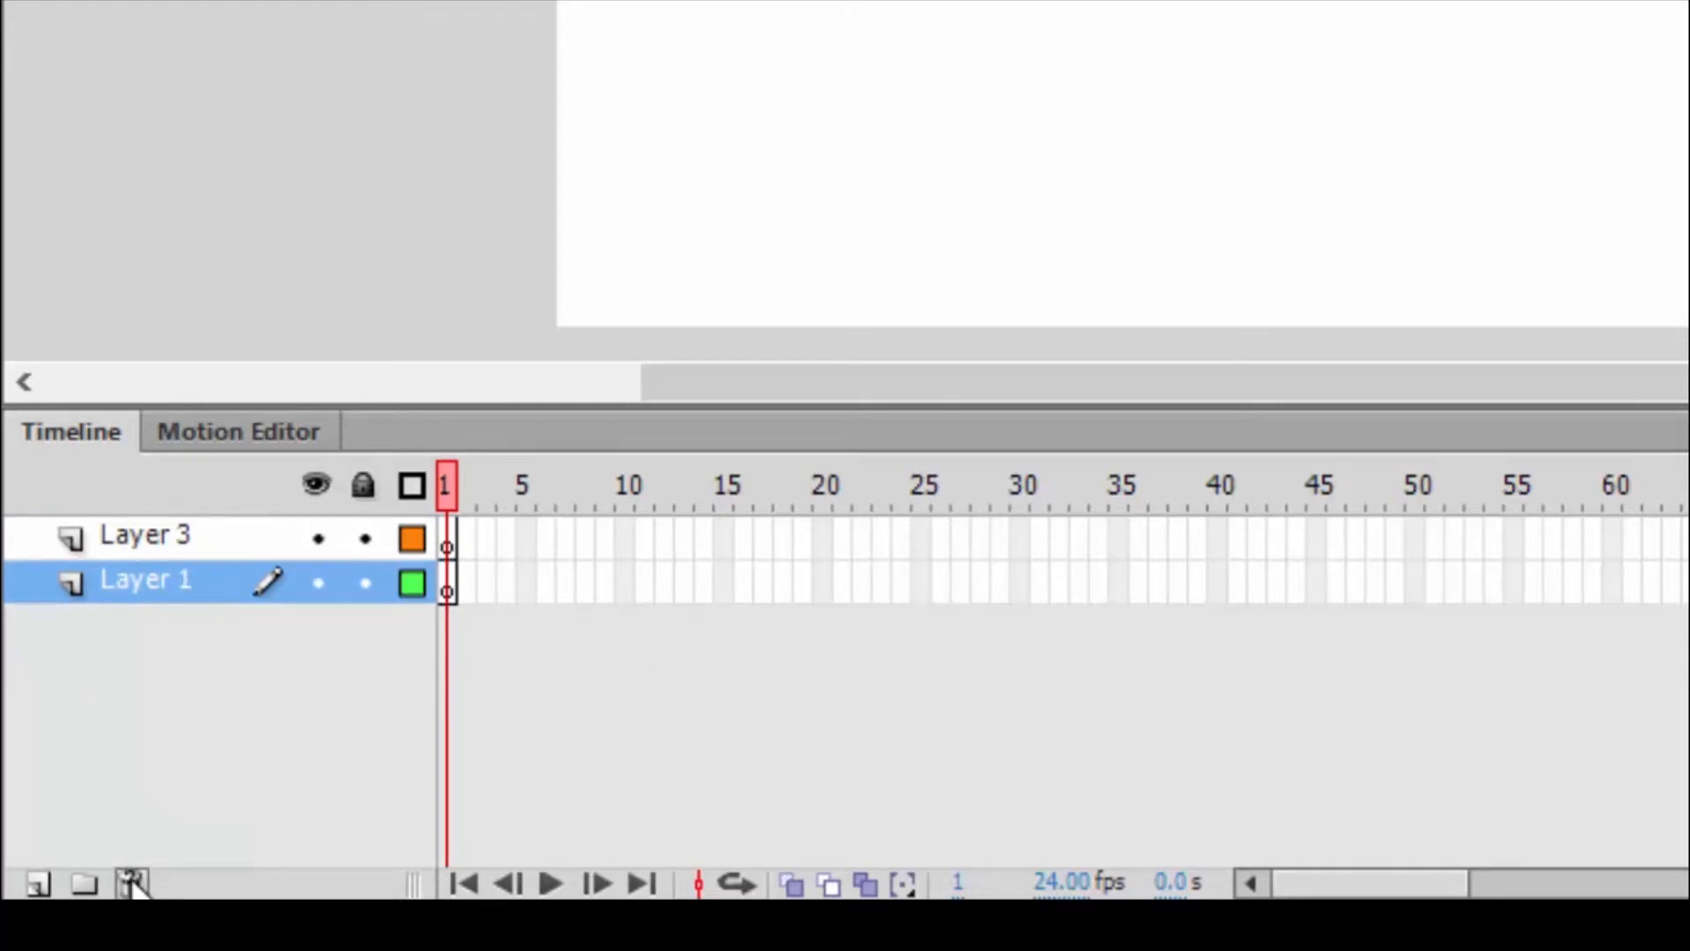
left_click(159, 539)
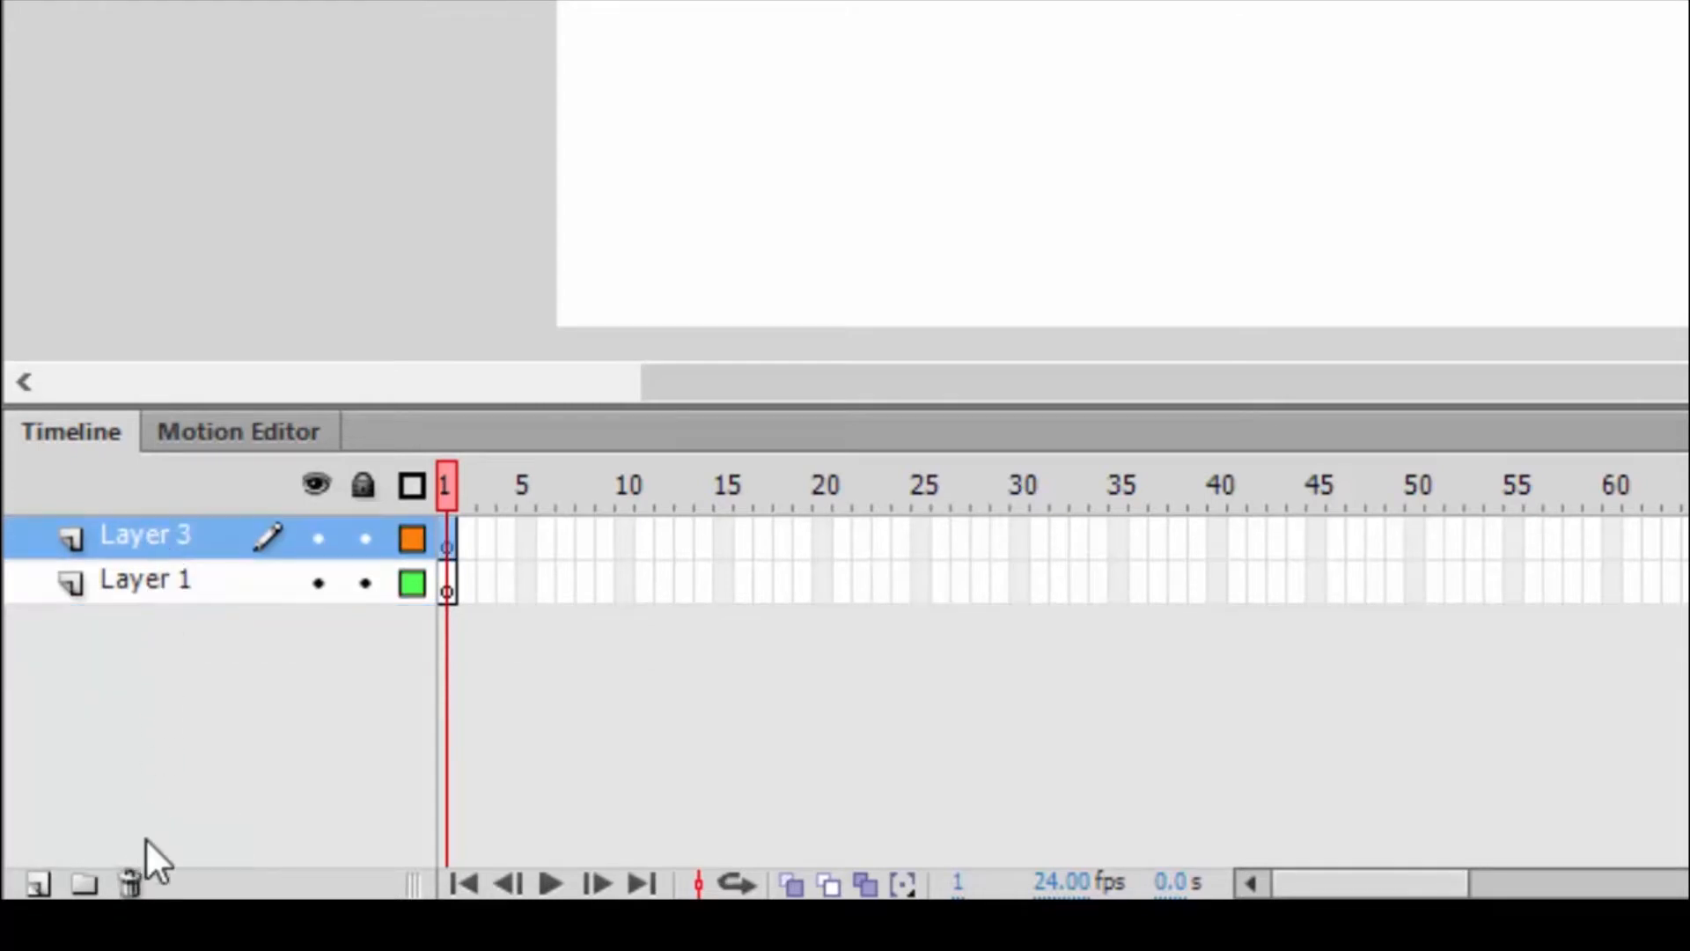
left_click(130, 883)
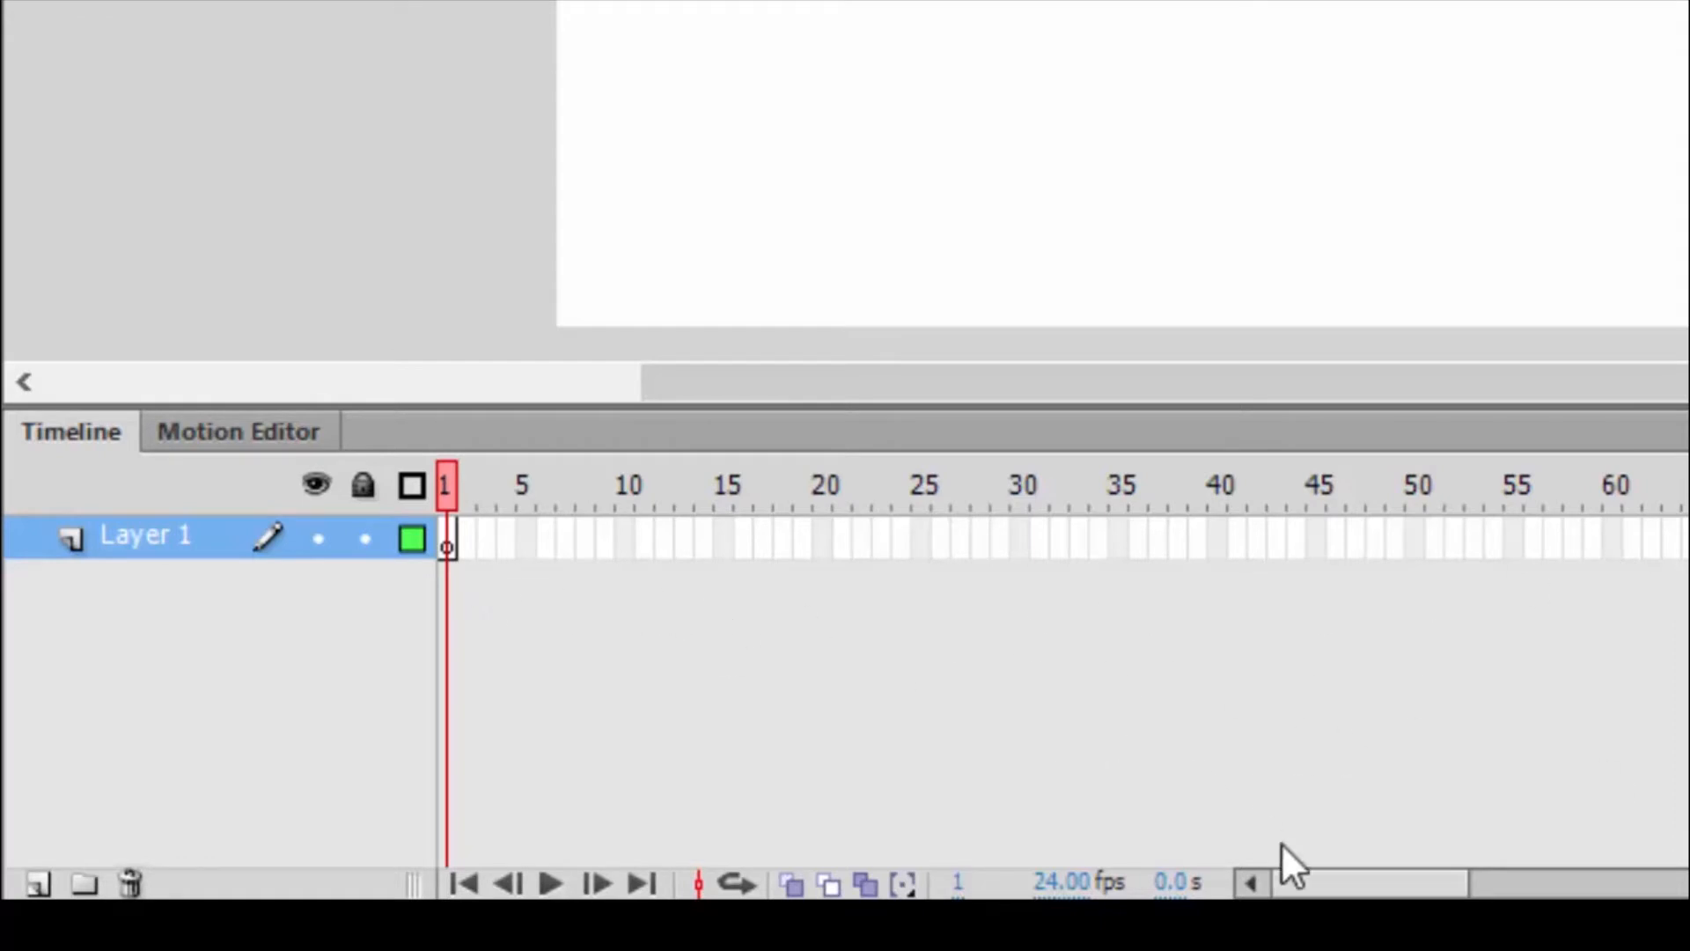
mouse_move(1435, 880)
left_mouse_down()
mouse_move(1664, 881)
mouse_move(1435, 880)
left_mouse_up()
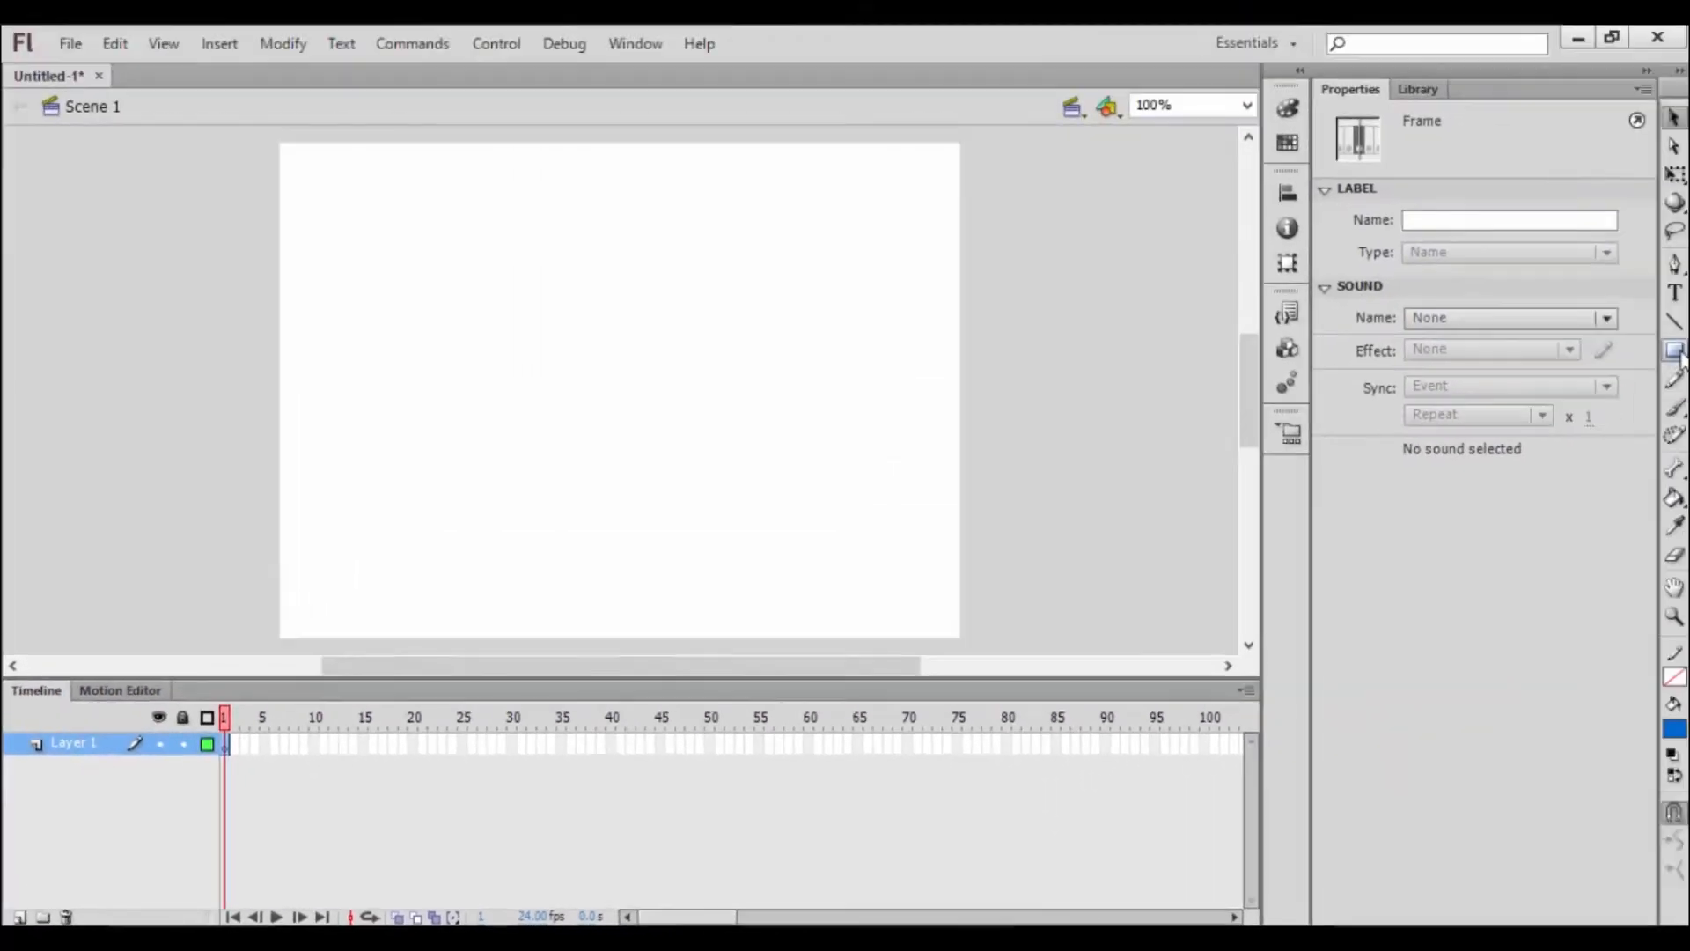
Draw a blue rectangle without outline, about 79 by 106 px, near the stage centre and delete it.
key("r")
left_click_drag(510, 336, 607, 466)
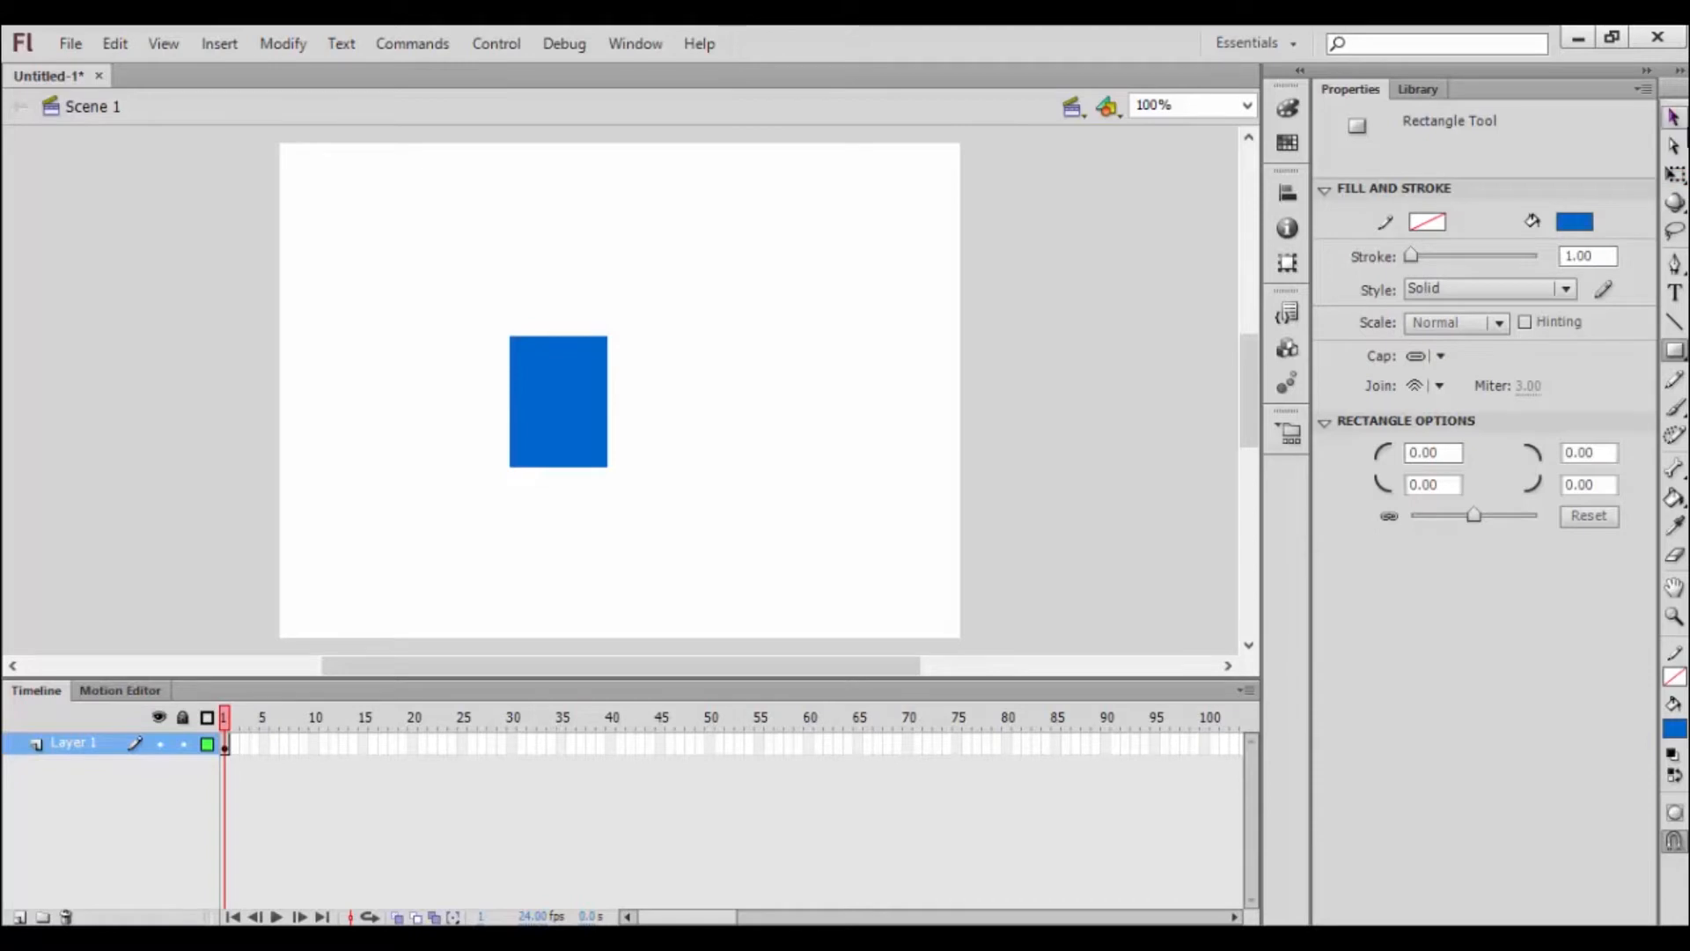
left_click(1674, 117)
left_click(560, 405)
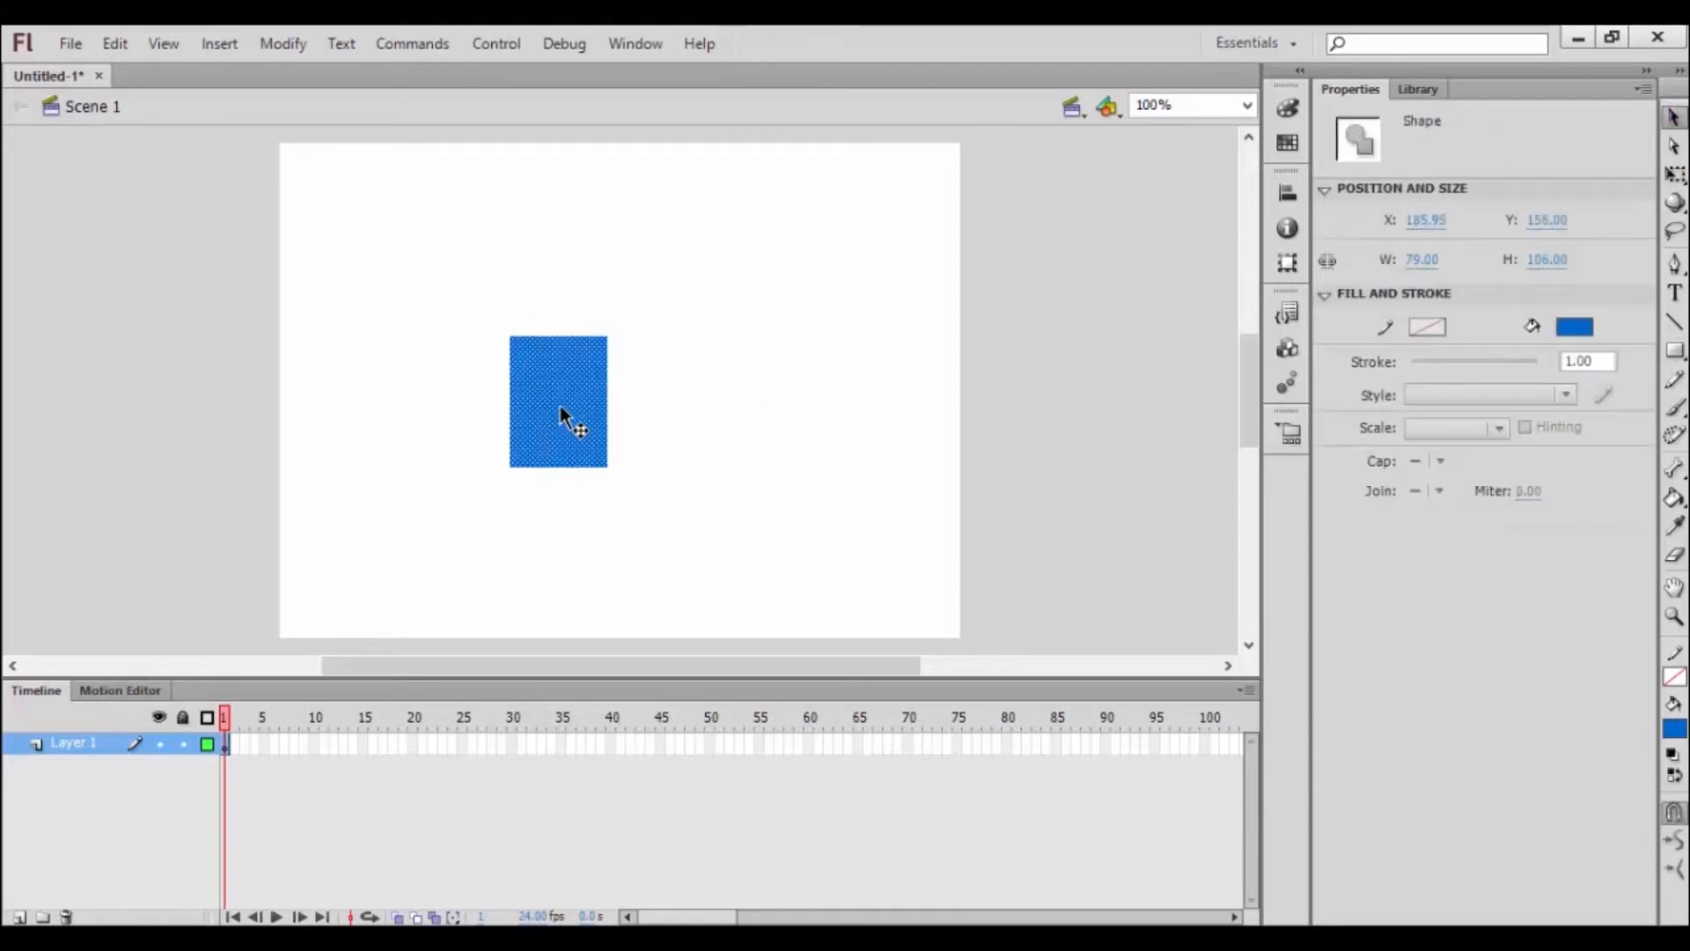
key("Delete")
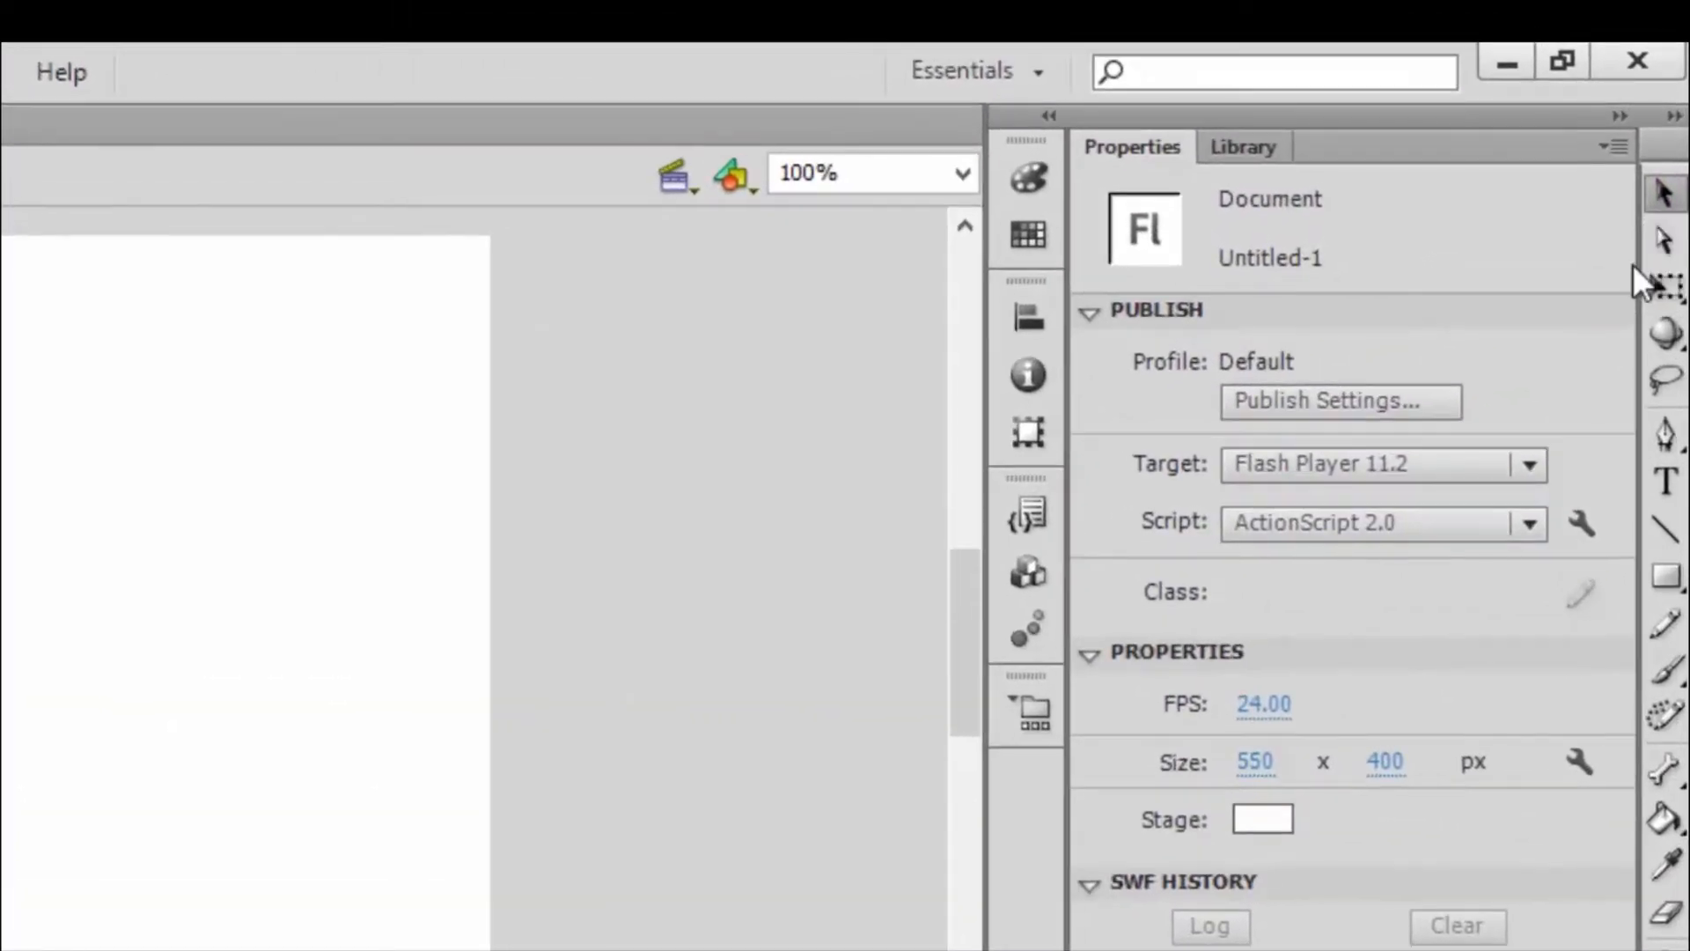
Widen the tool palette to several columns, activate the Rectangle tool and view its shape tool variants.
left_click_drag(1647, 273, 1467, 273)
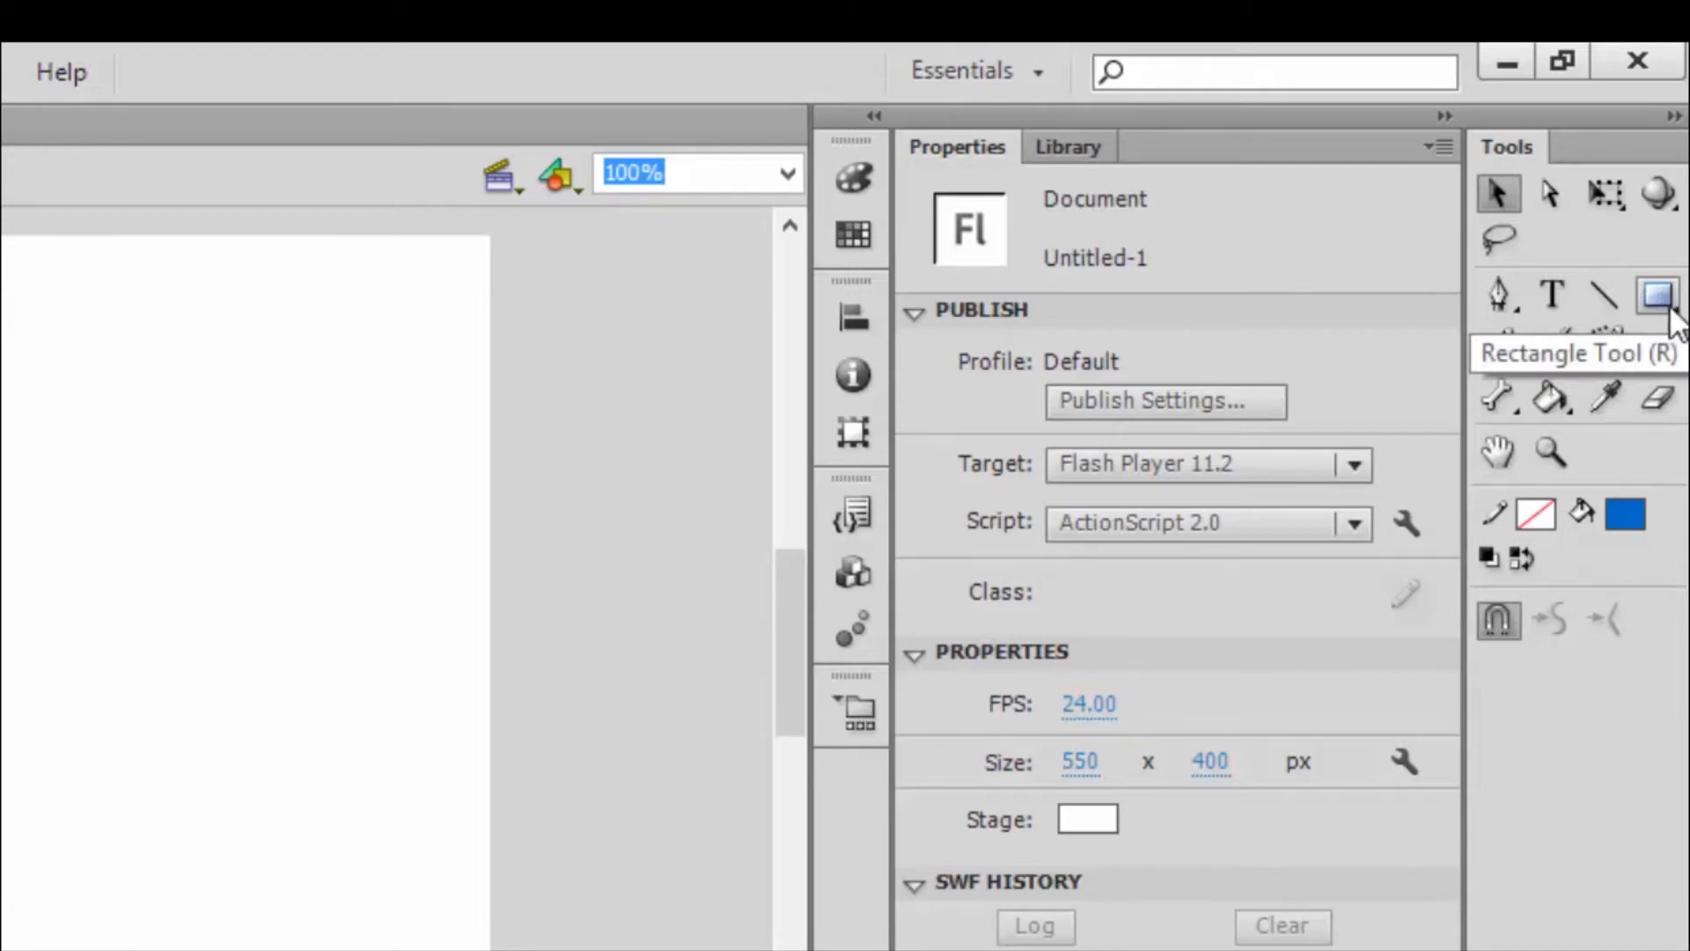
left_click(1667, 304)
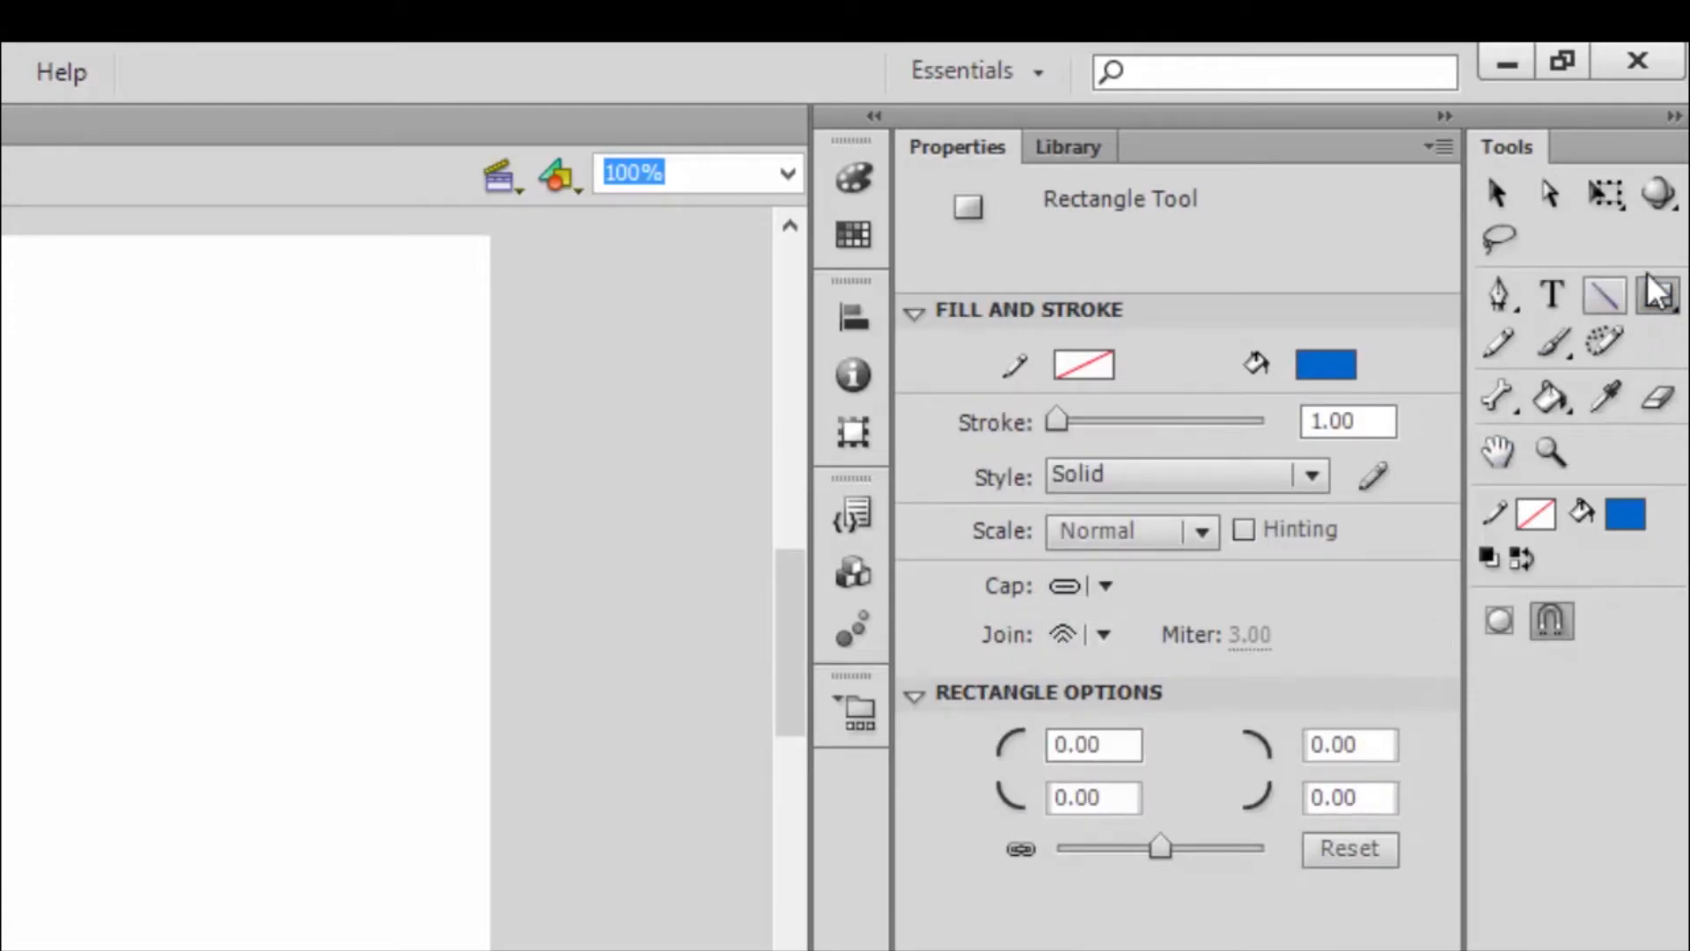
left_click(1671, 308)
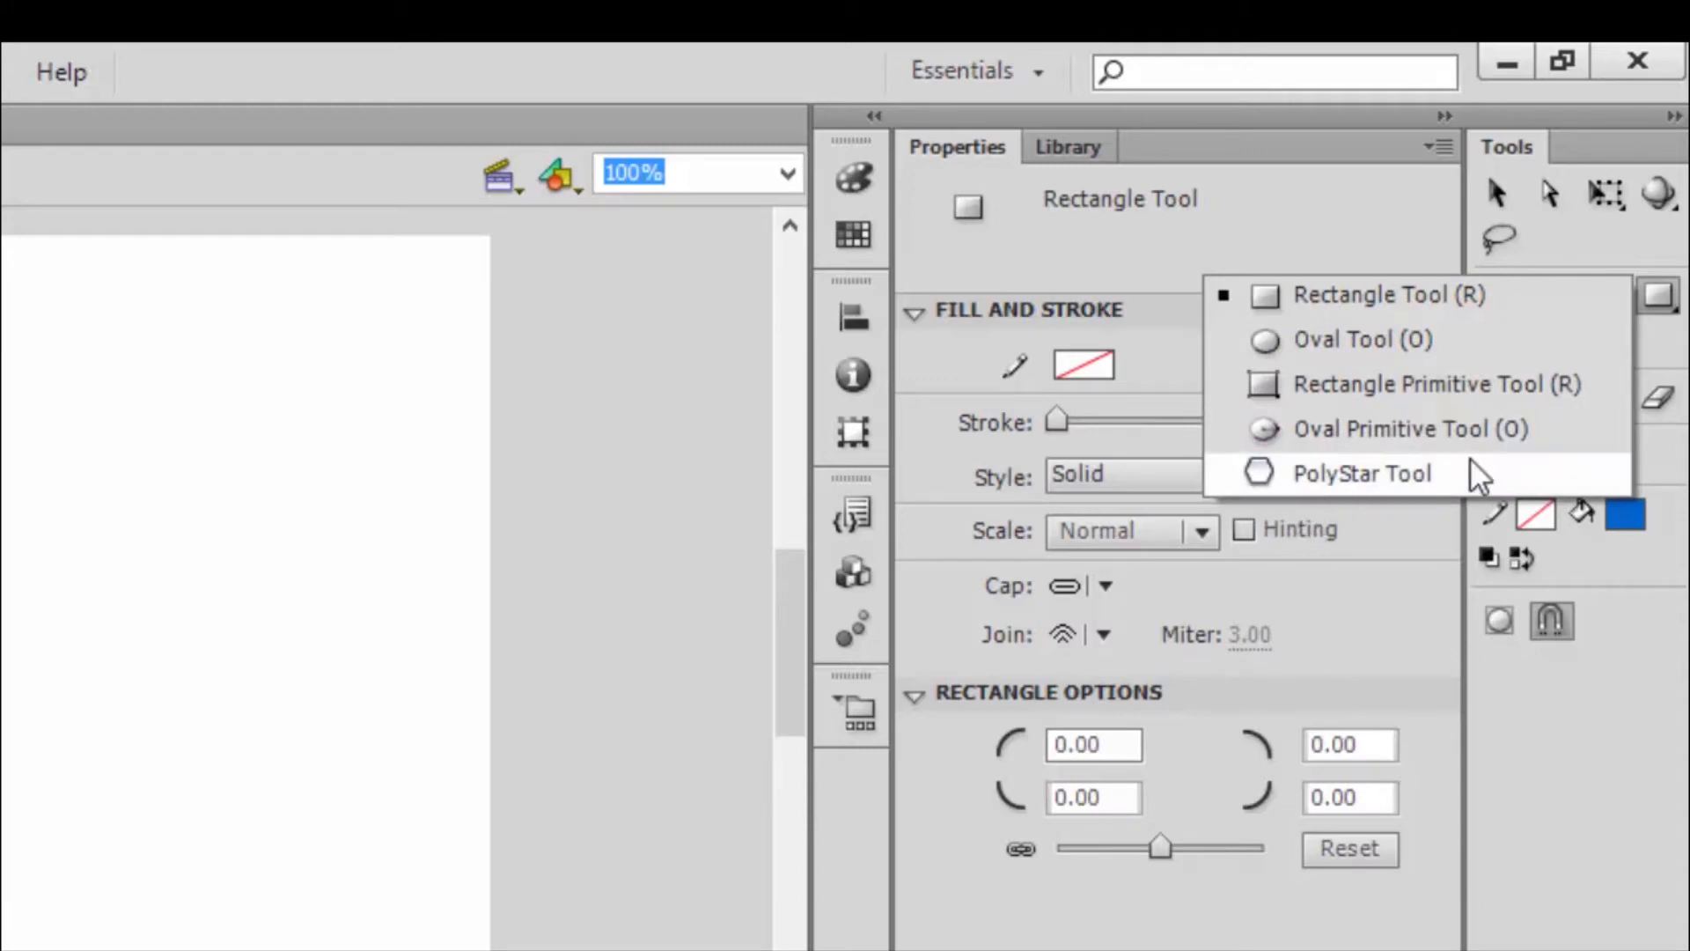
left_click(1543, 715)
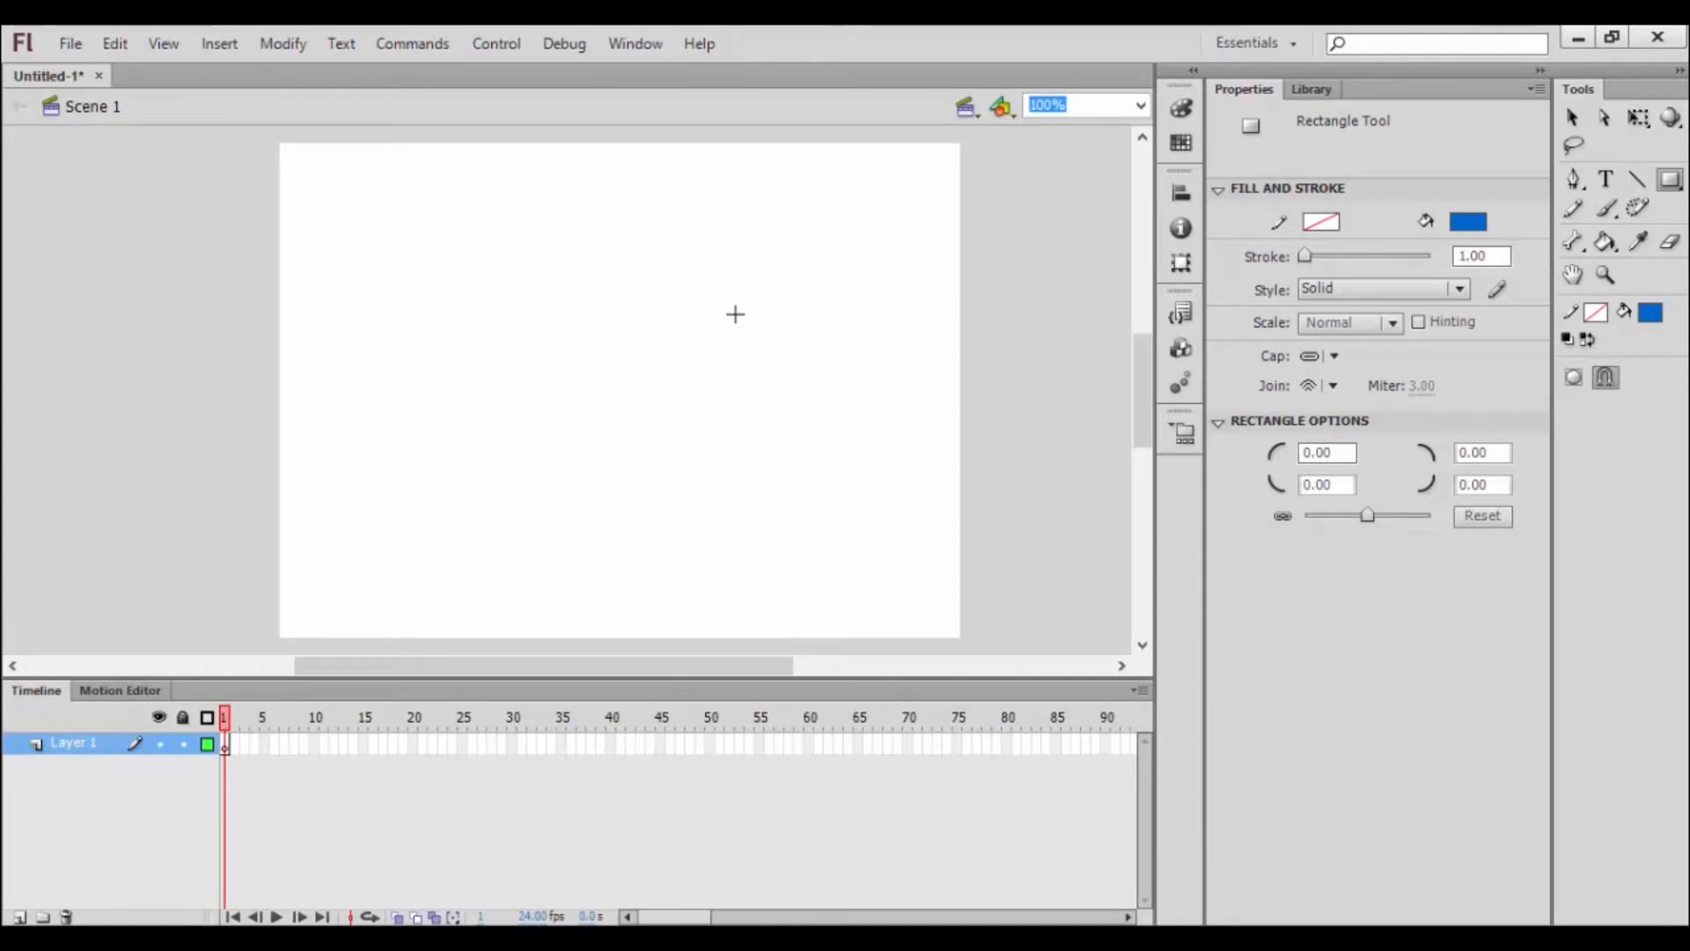
Draw a blue circle without outline, about 118.5 px in diameter, on the left half of the stage with the Oval tool.
left_click(1675, 181)
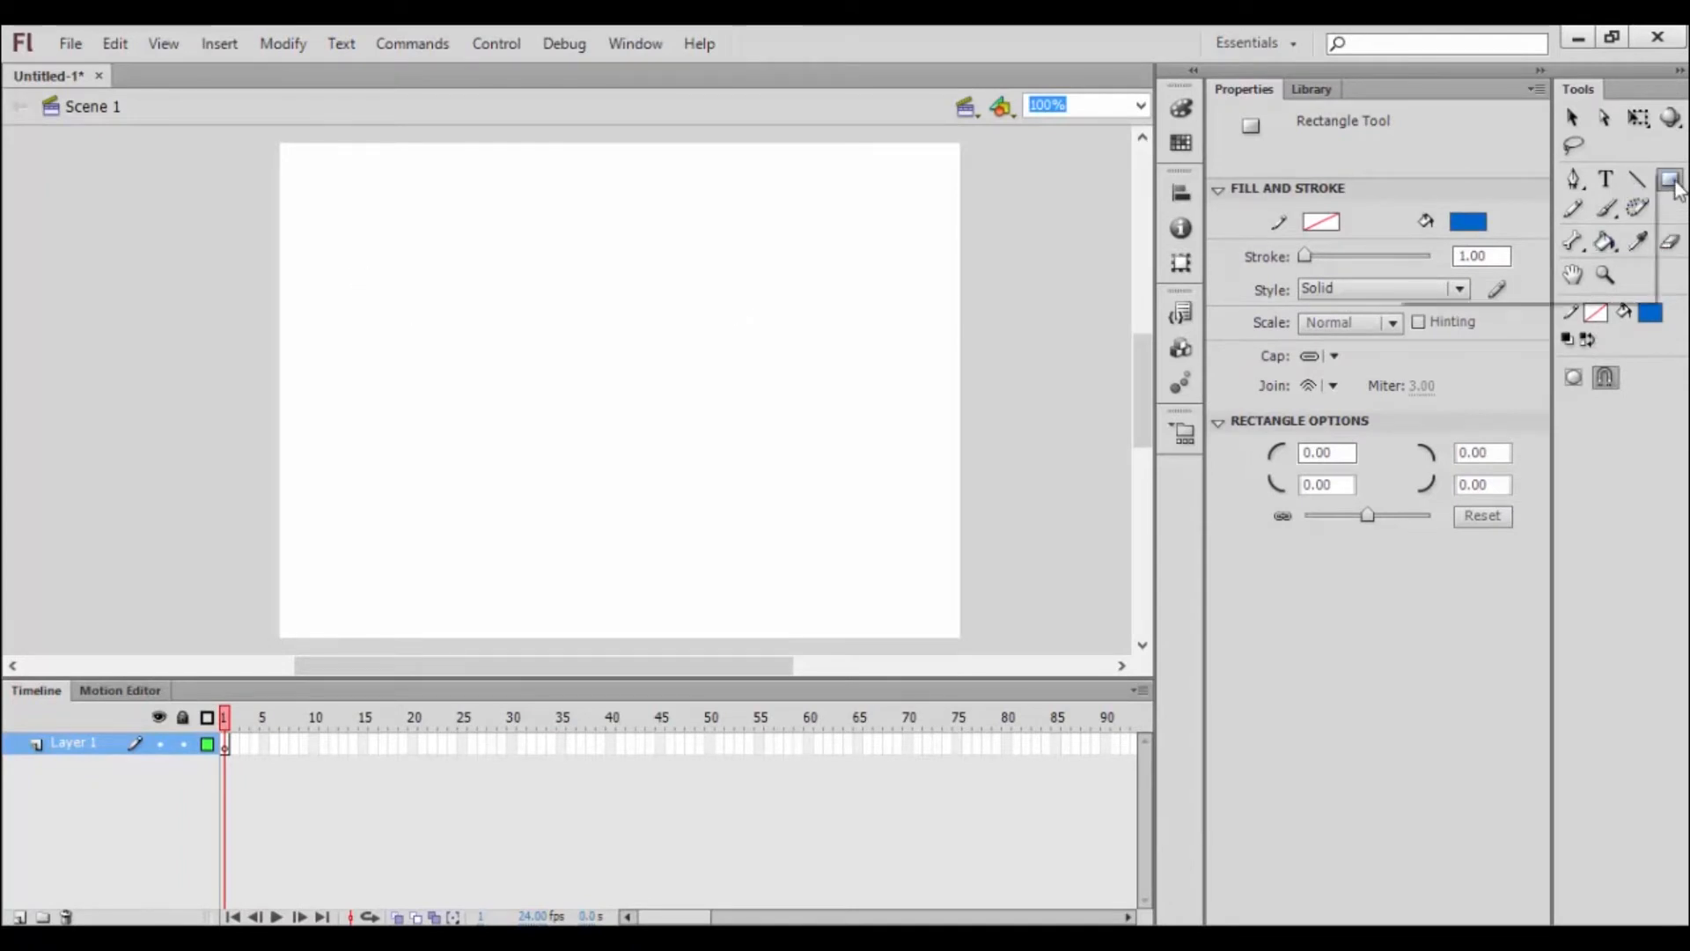
left_click(1453, 204)
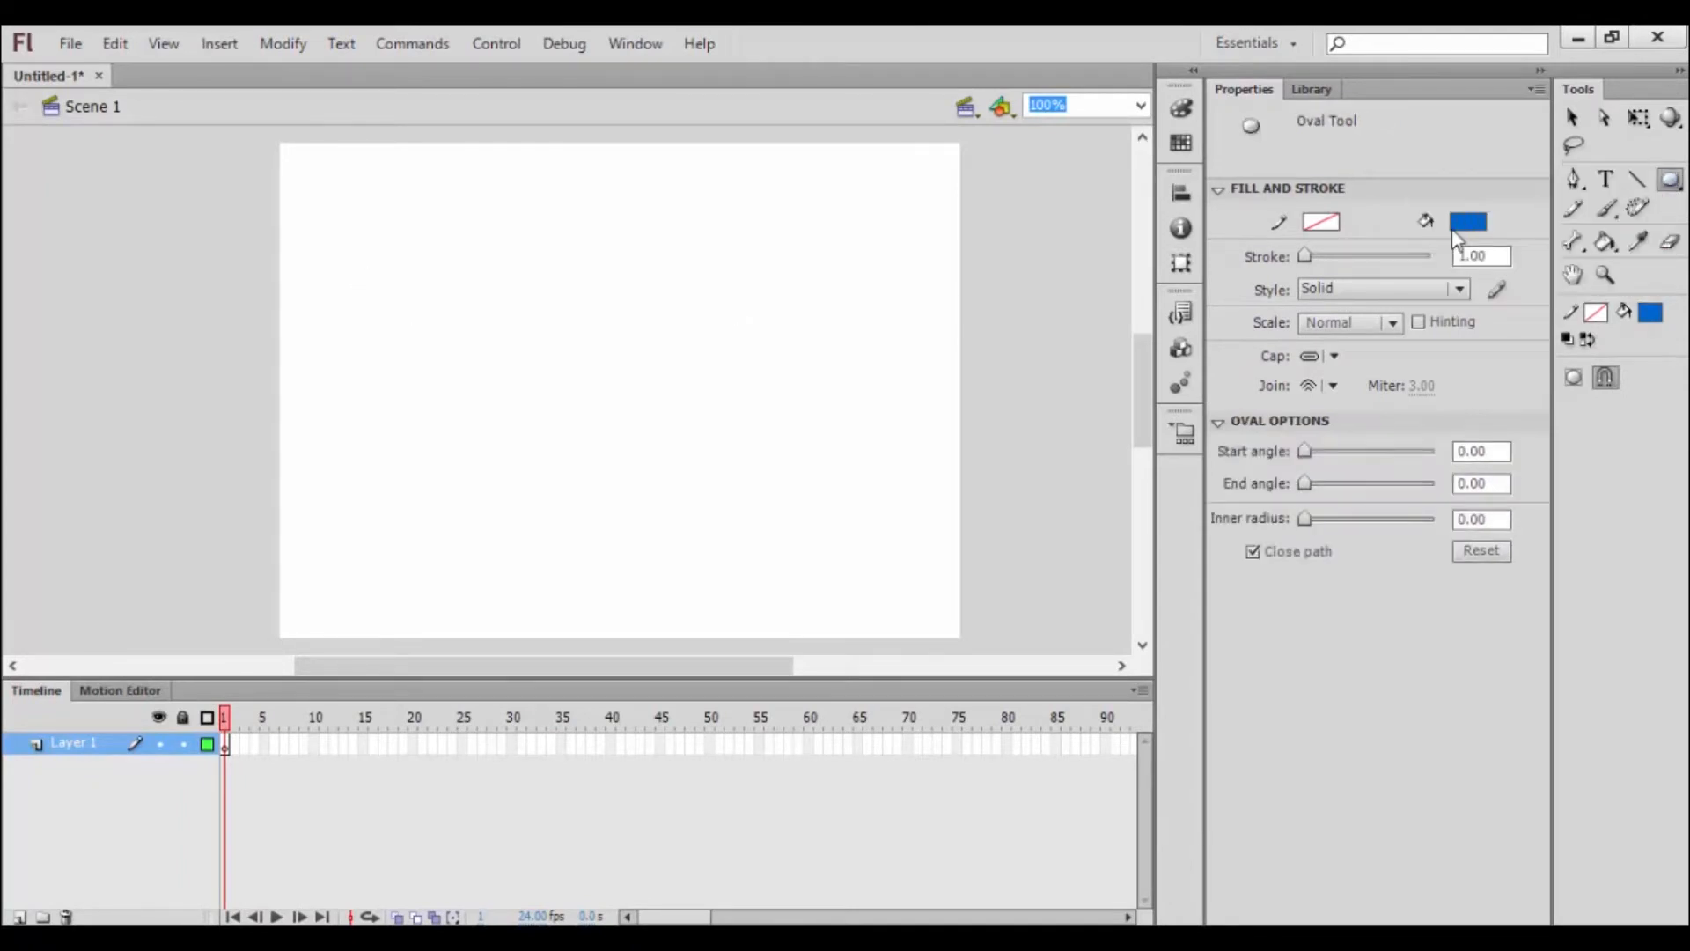
left_click_drag(356, 303, 485, 426)
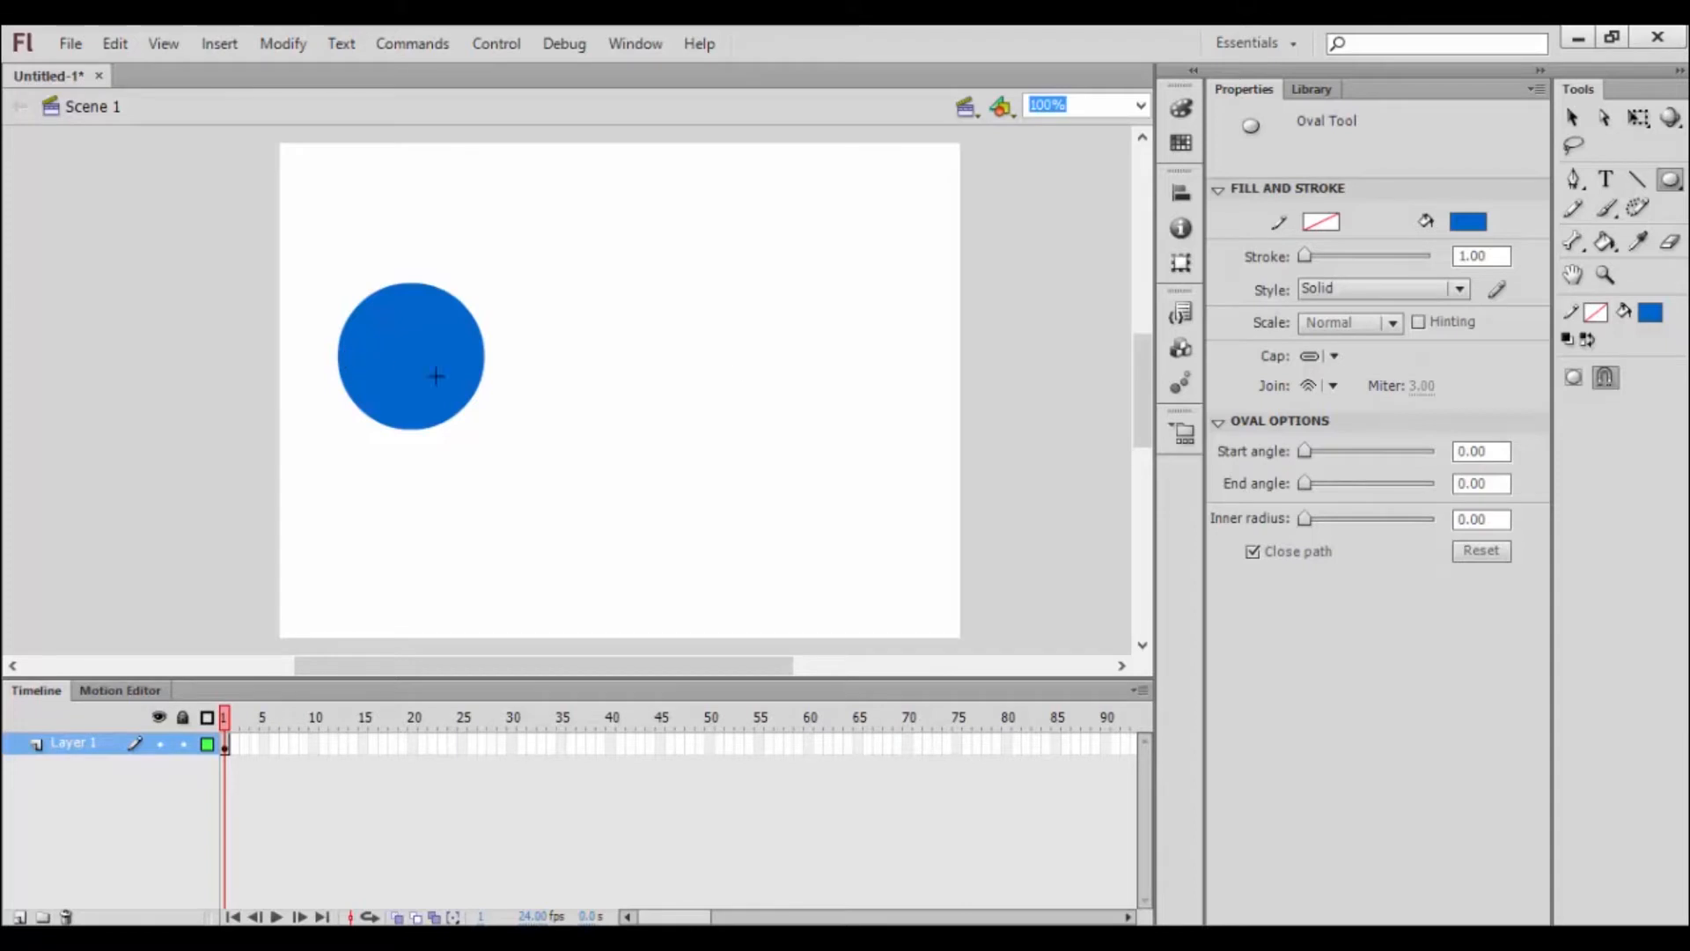
Set the stroke colour to red and draw a second blue circle to the right of the first one.
left_click(1596, 313)
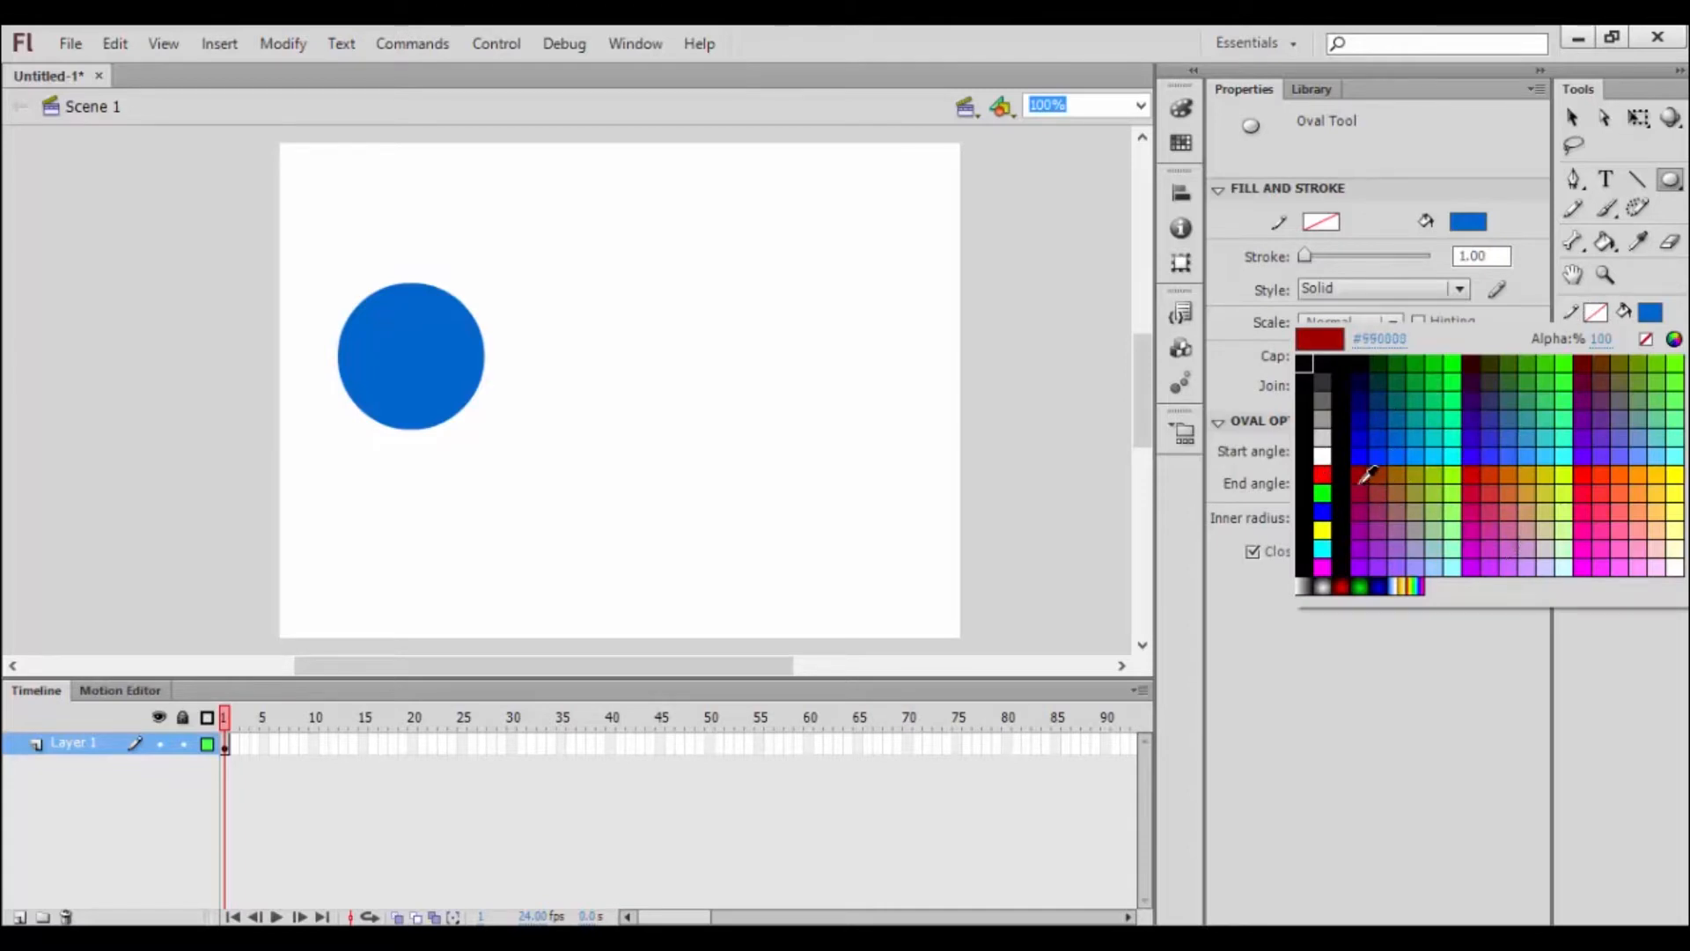
left_click(1325, 473)
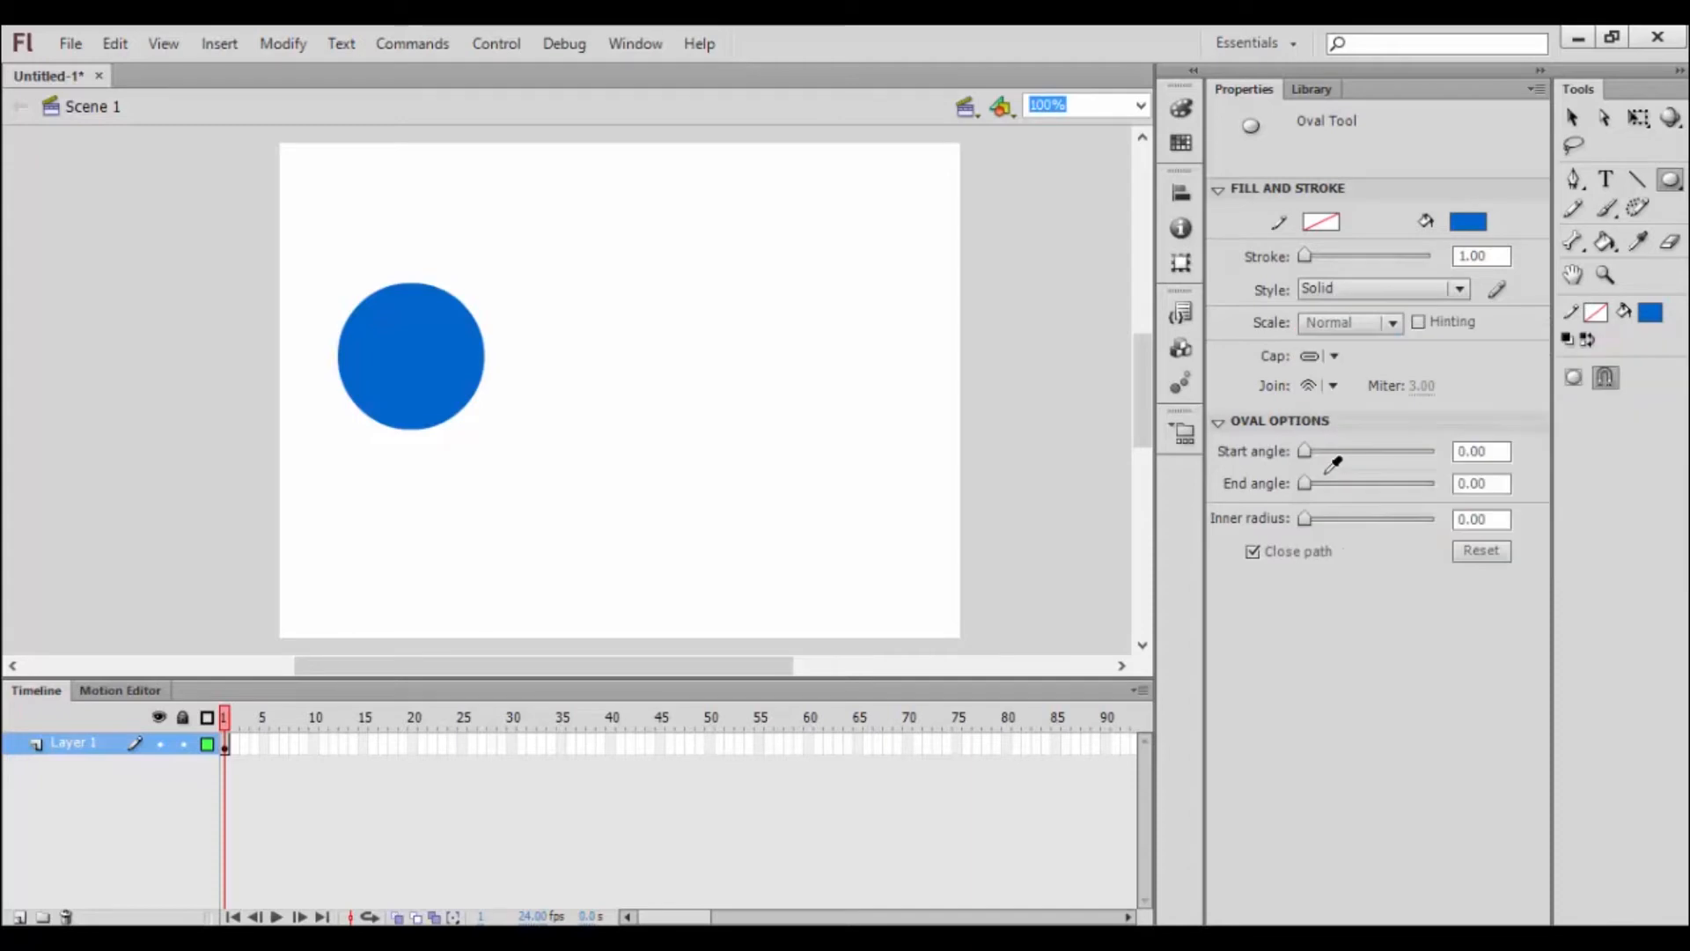
mouse_move(588, 295)
left_mouse_down()
mouse_move(668, 340)
mouse_move(755, 465)
mouse_move(740, 446)
left_mouse_up()
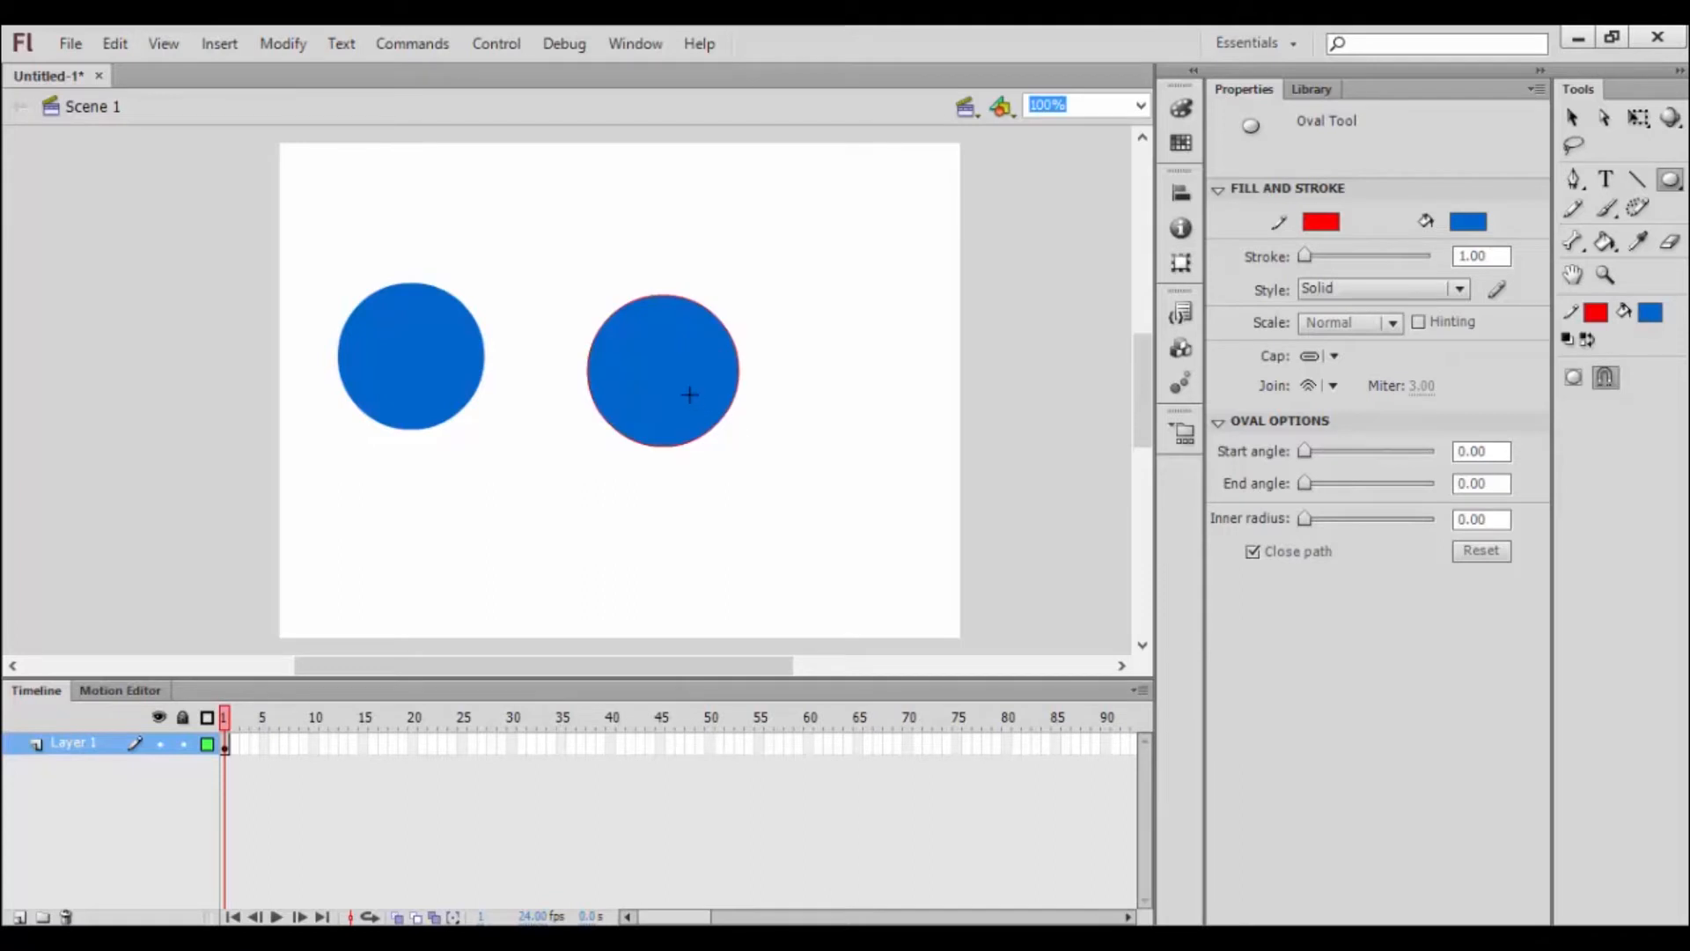
Set the fill colour to bright green and recolour both circles with the Paint Bucket tool.
scroll(662, 381, "up", 1)
scroll(662, 381, "down", 1)
left_click(1141, 106)
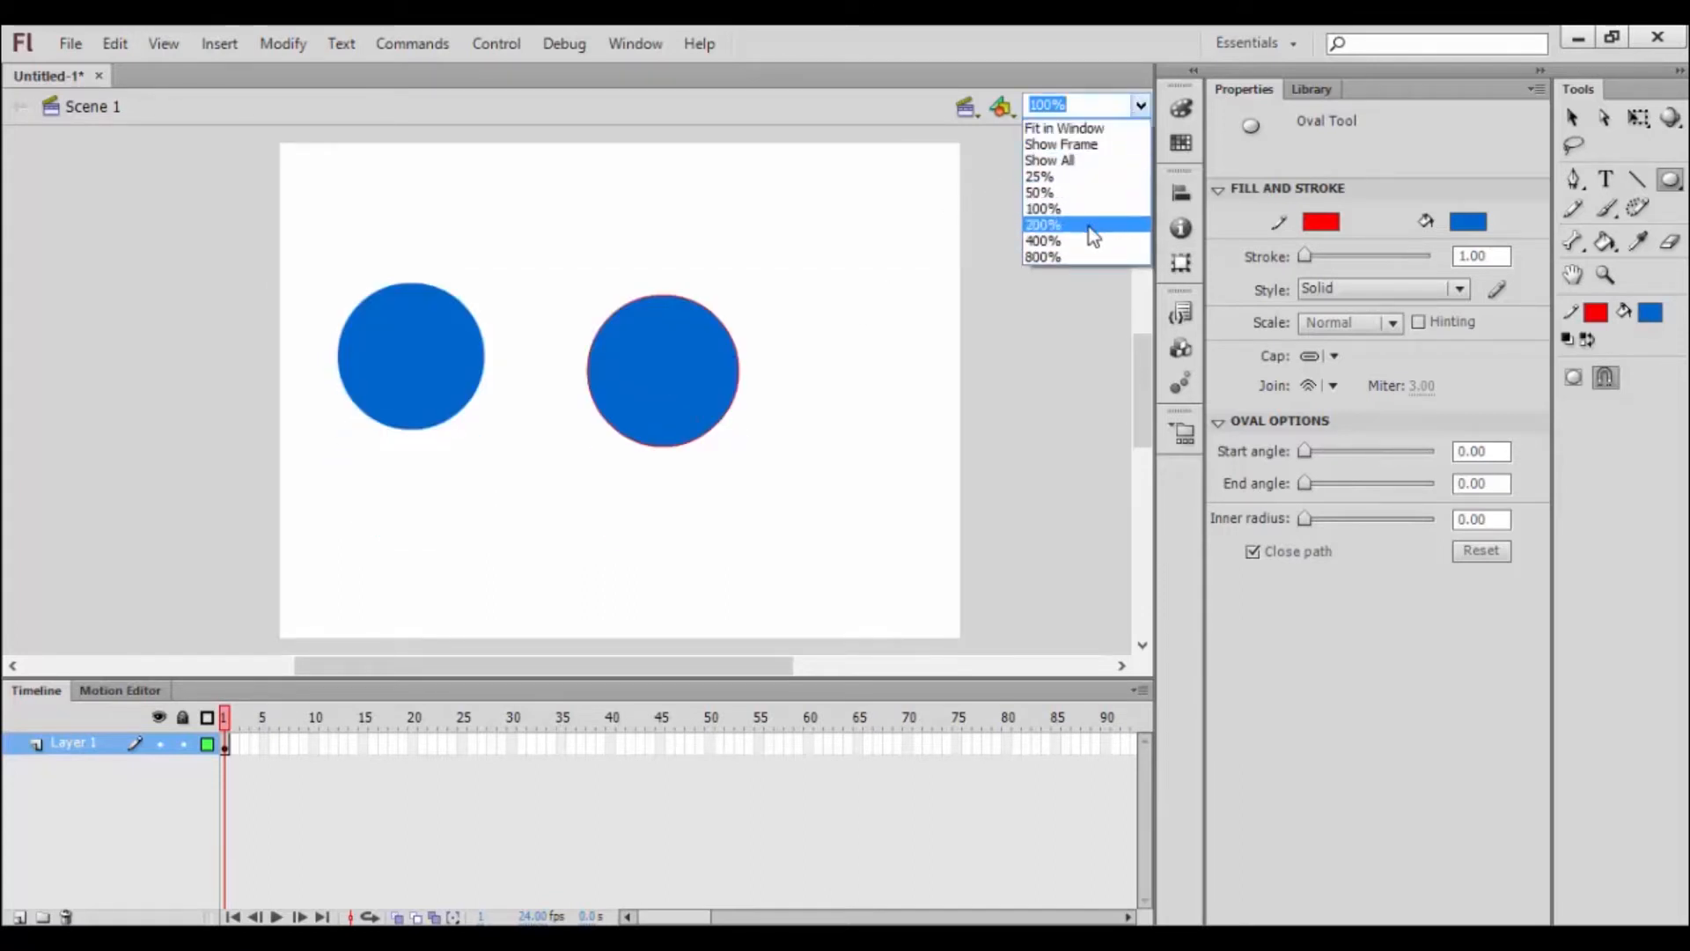
left_click(1044, 225)
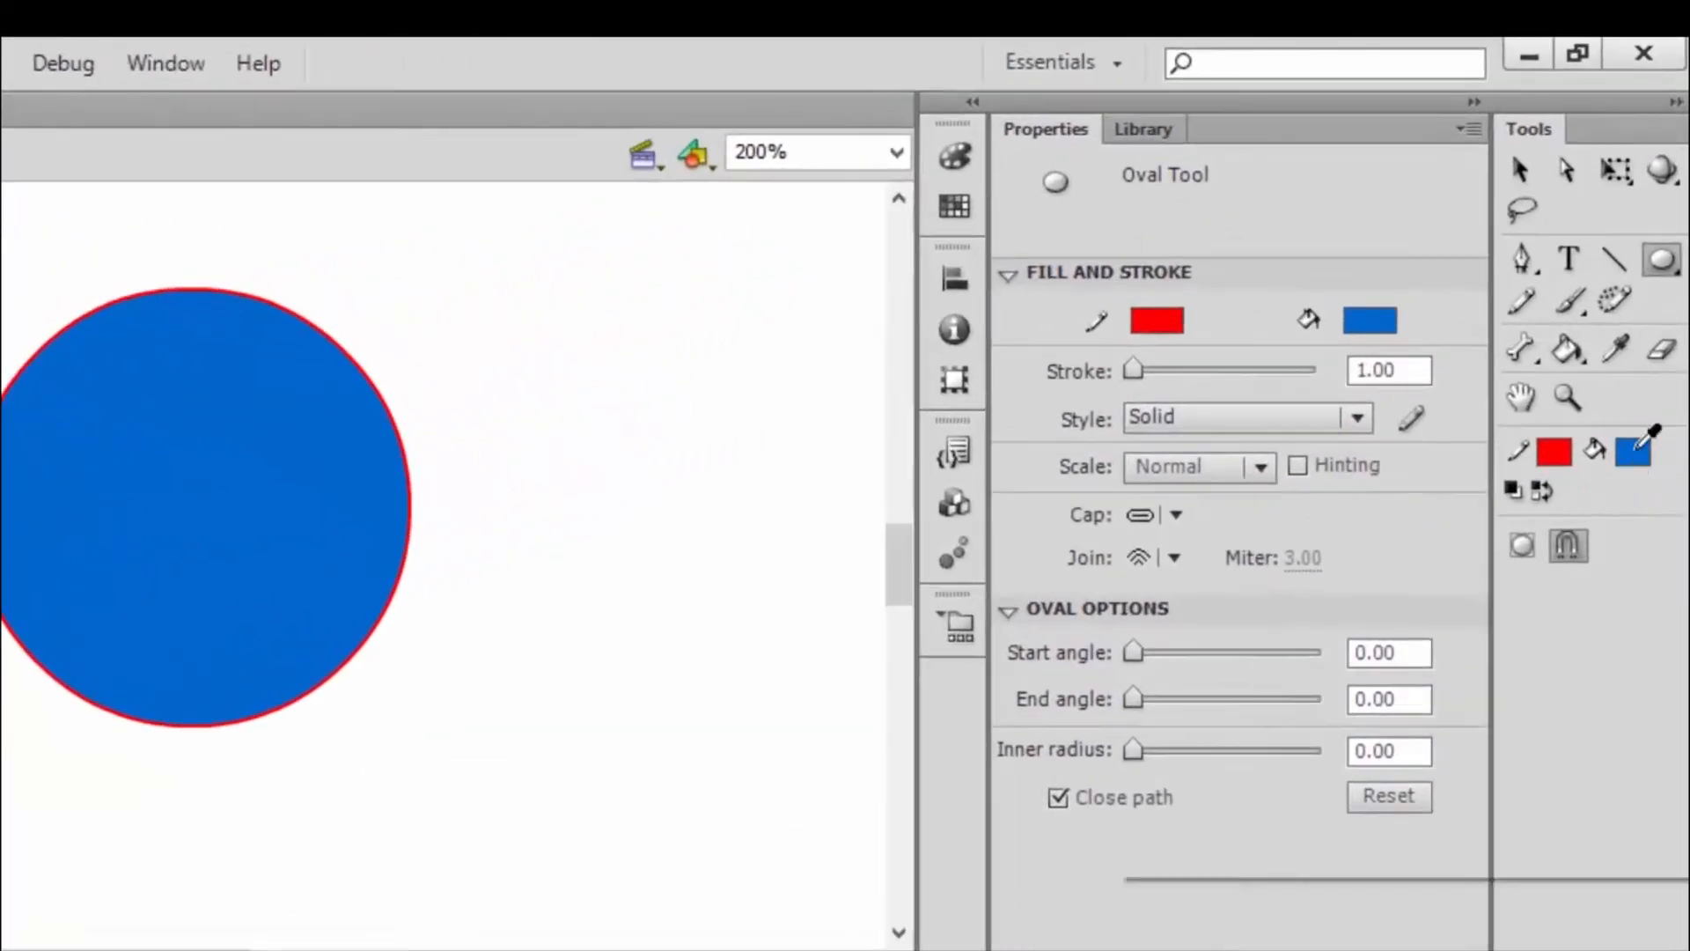
left_click(1637, 446)
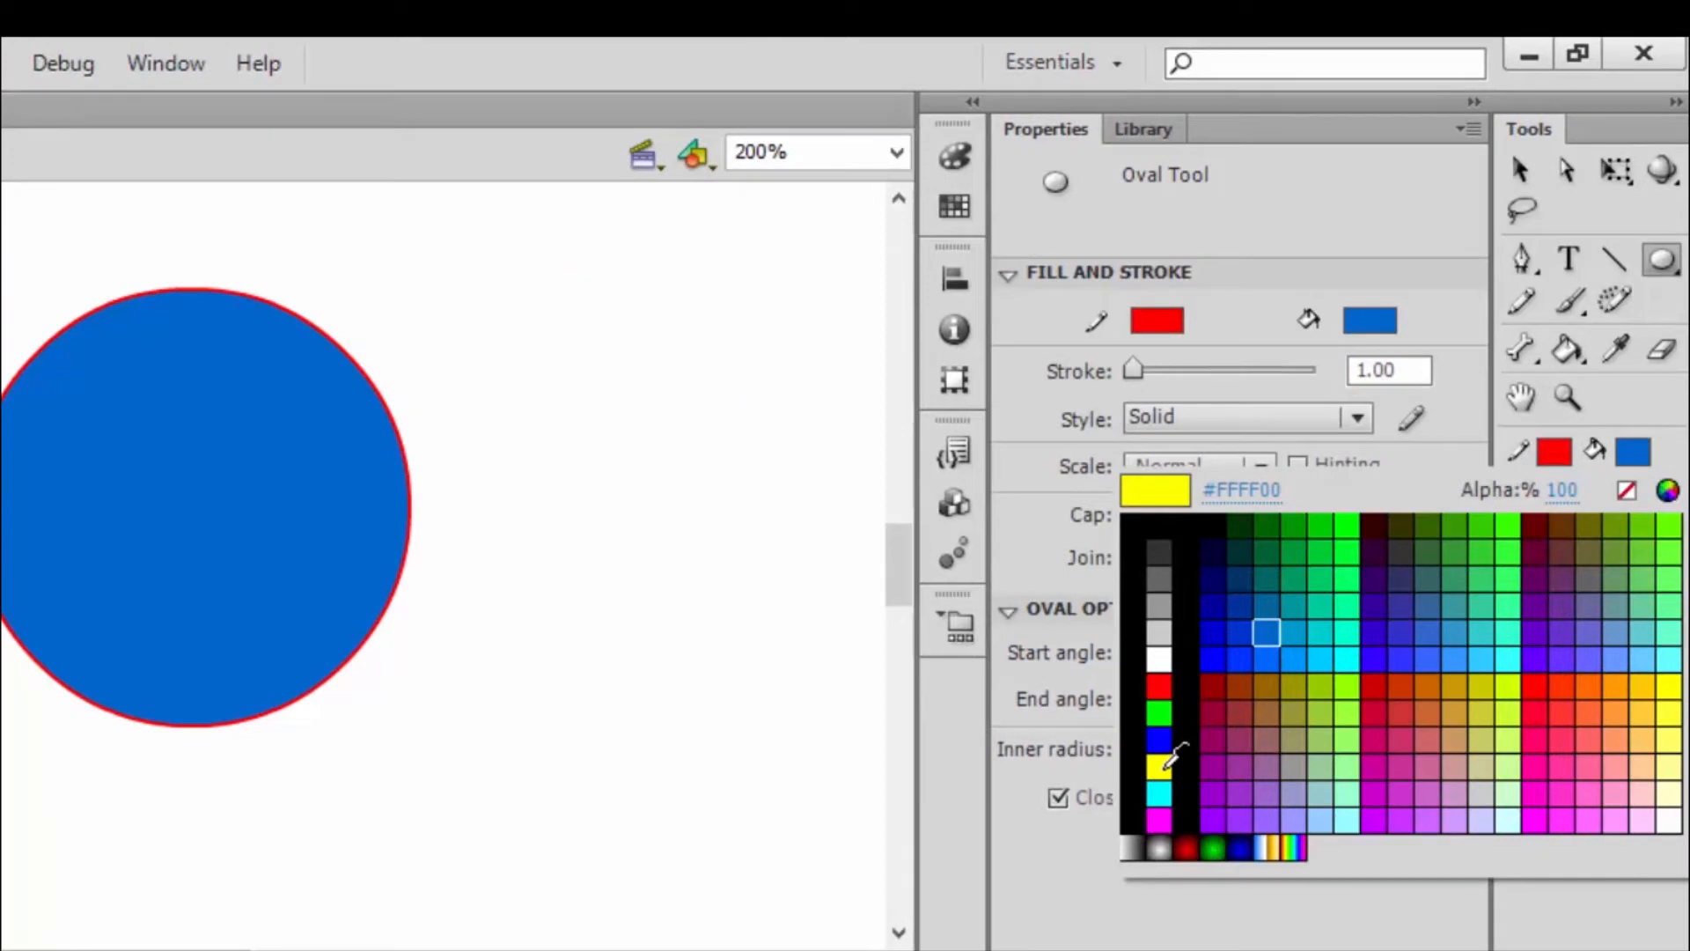
left_click(1162, 713)
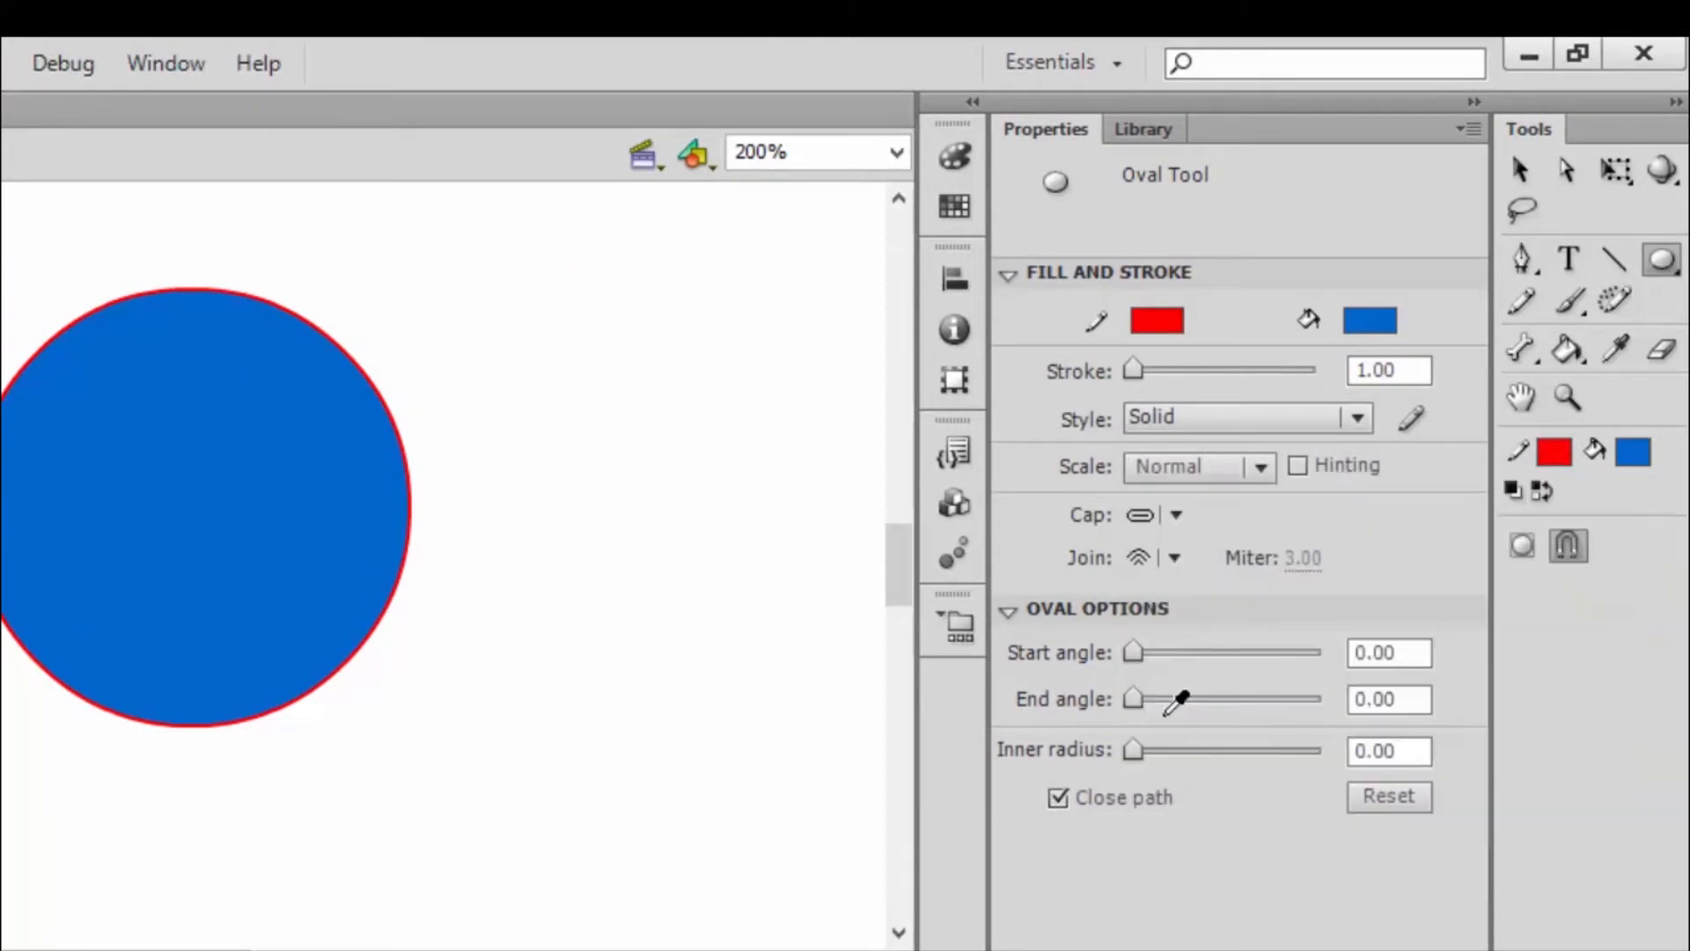
left_click(1569, 350)
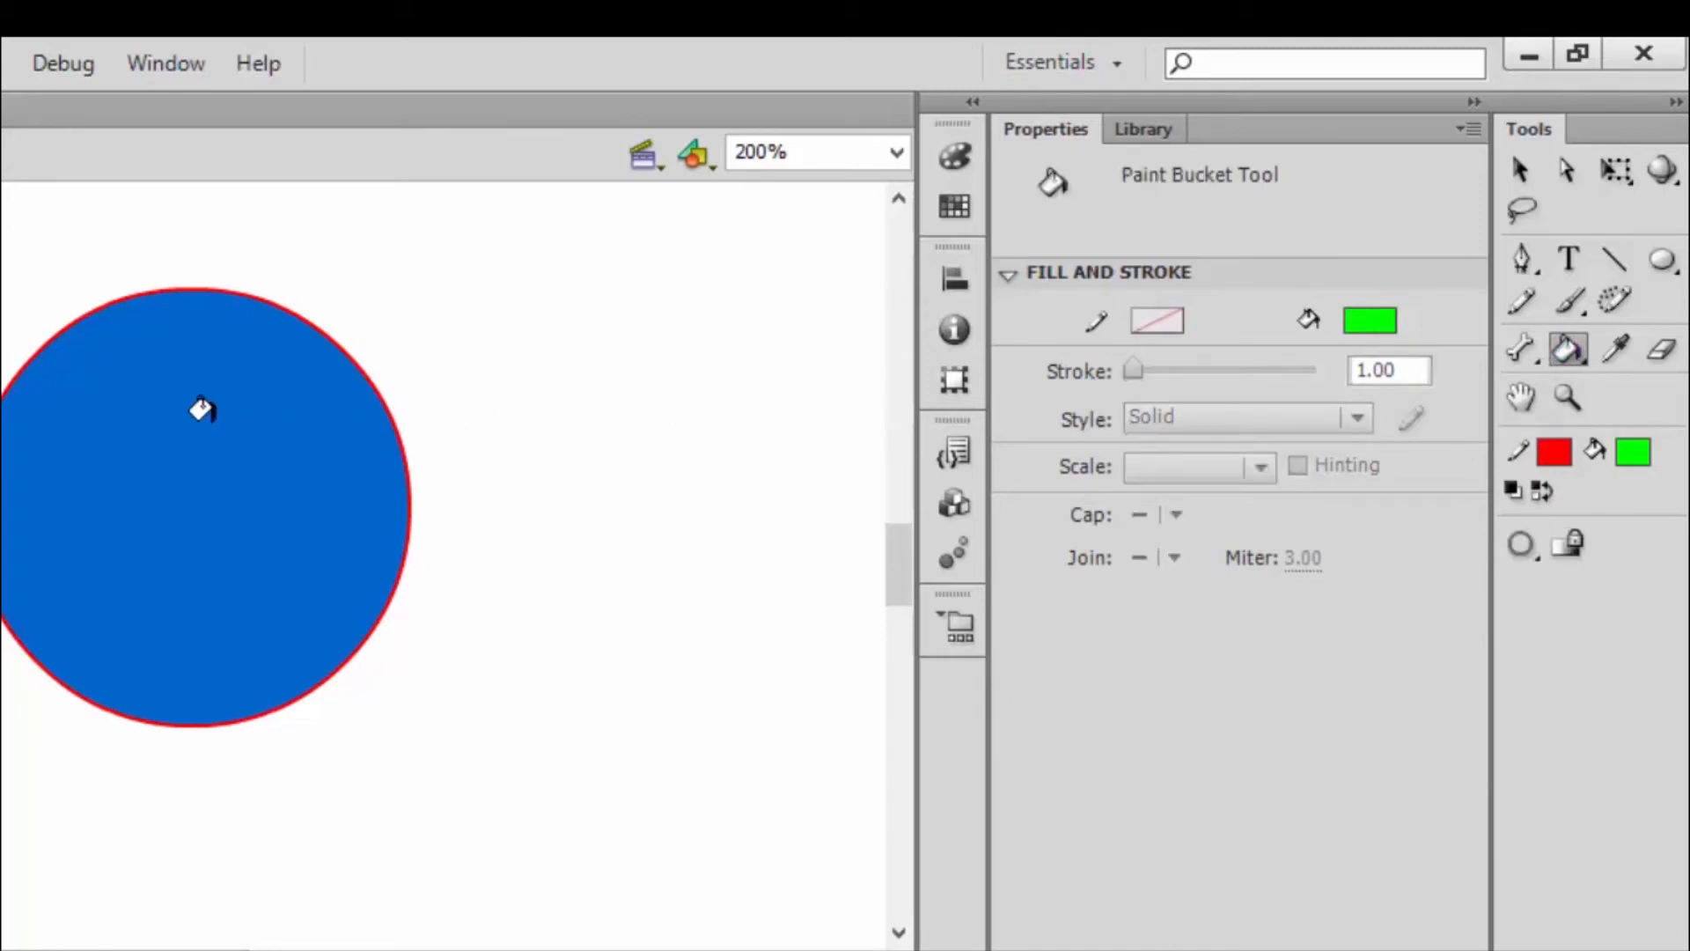
left_click(201, 410)
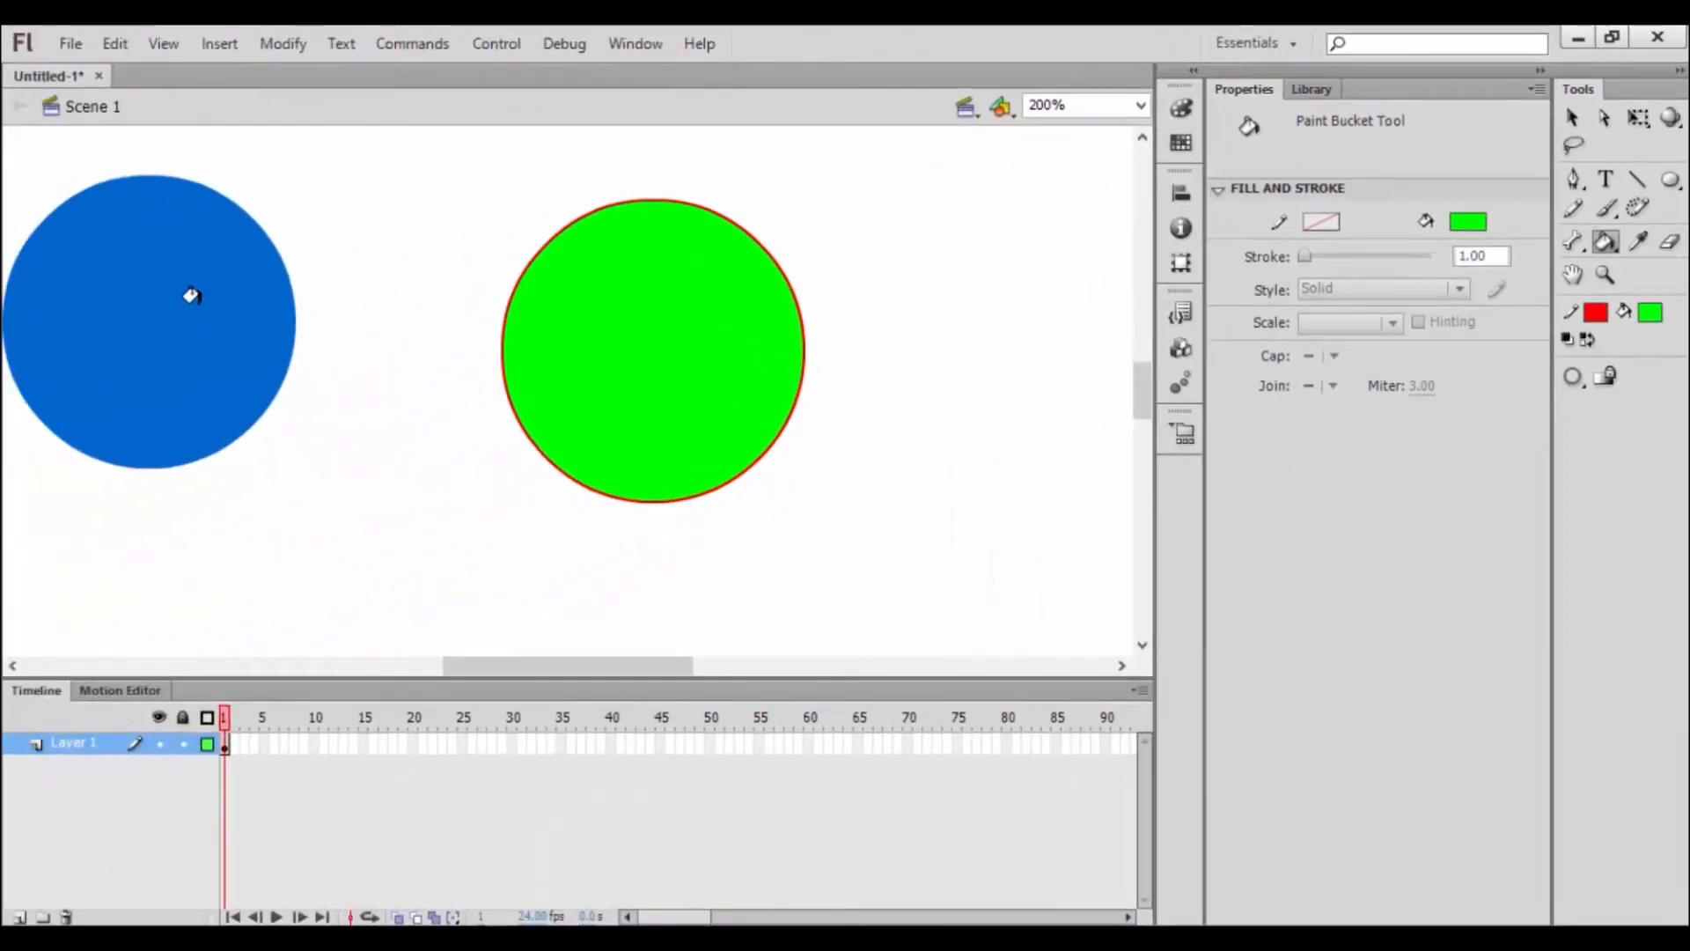
left_click(191, 296)
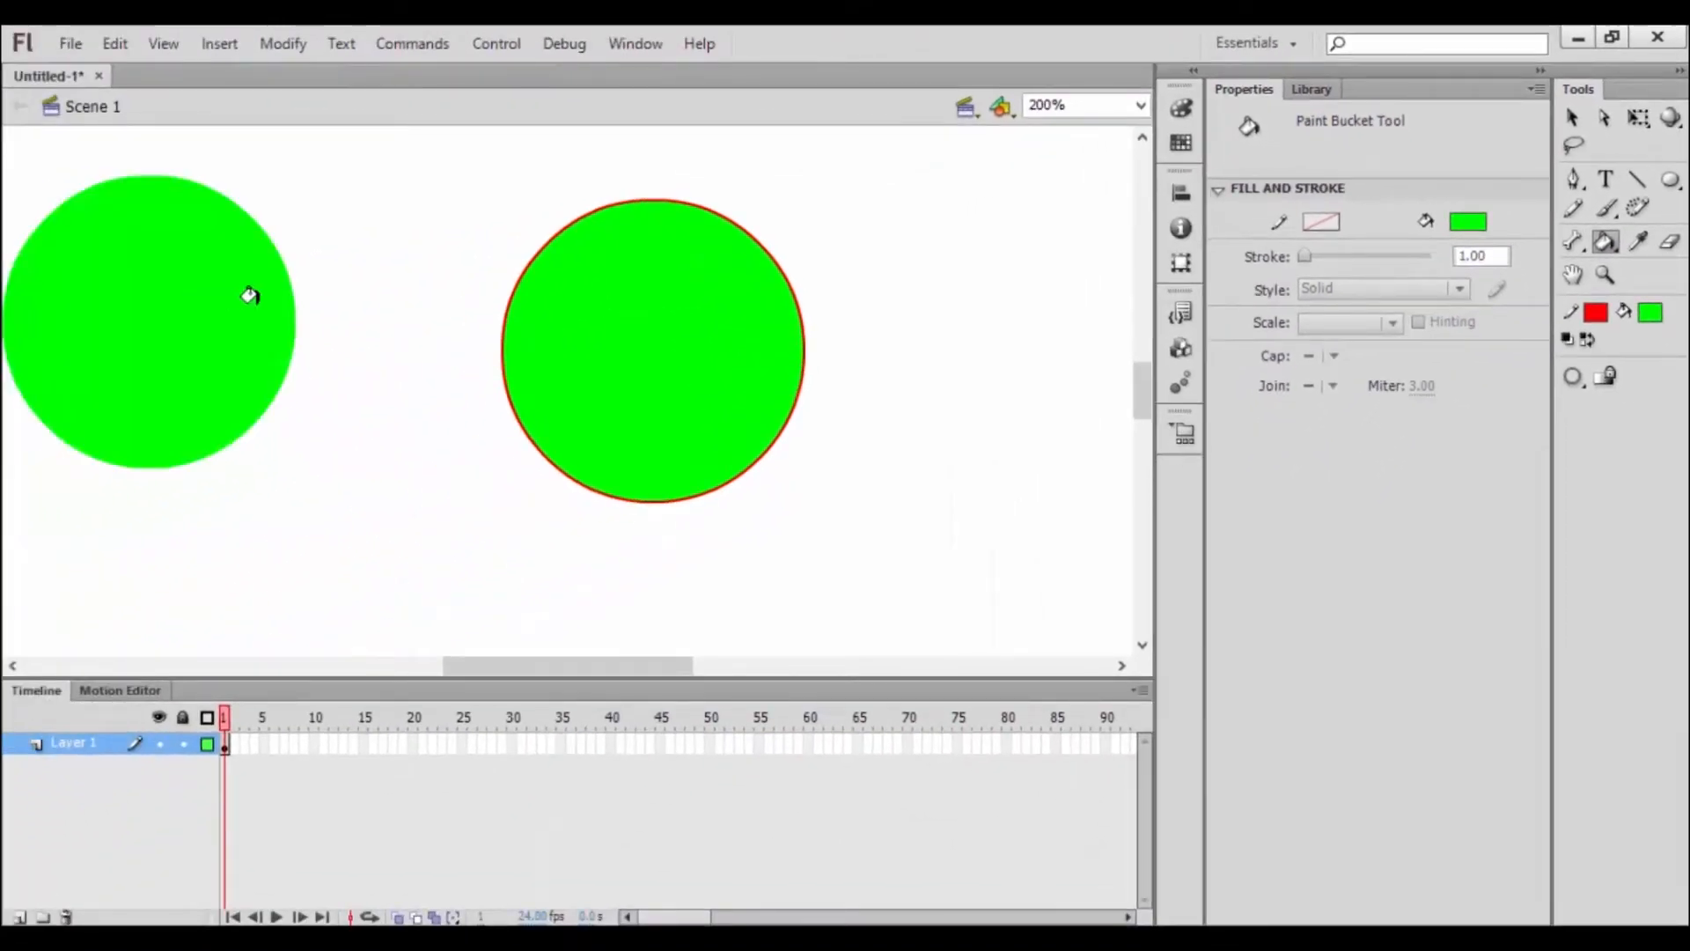
Delete the green circle without an outline on the left half of the stage.
scroll(540, 343, "down", 3)
key("ctrl+z")
left_click(1141, 106)
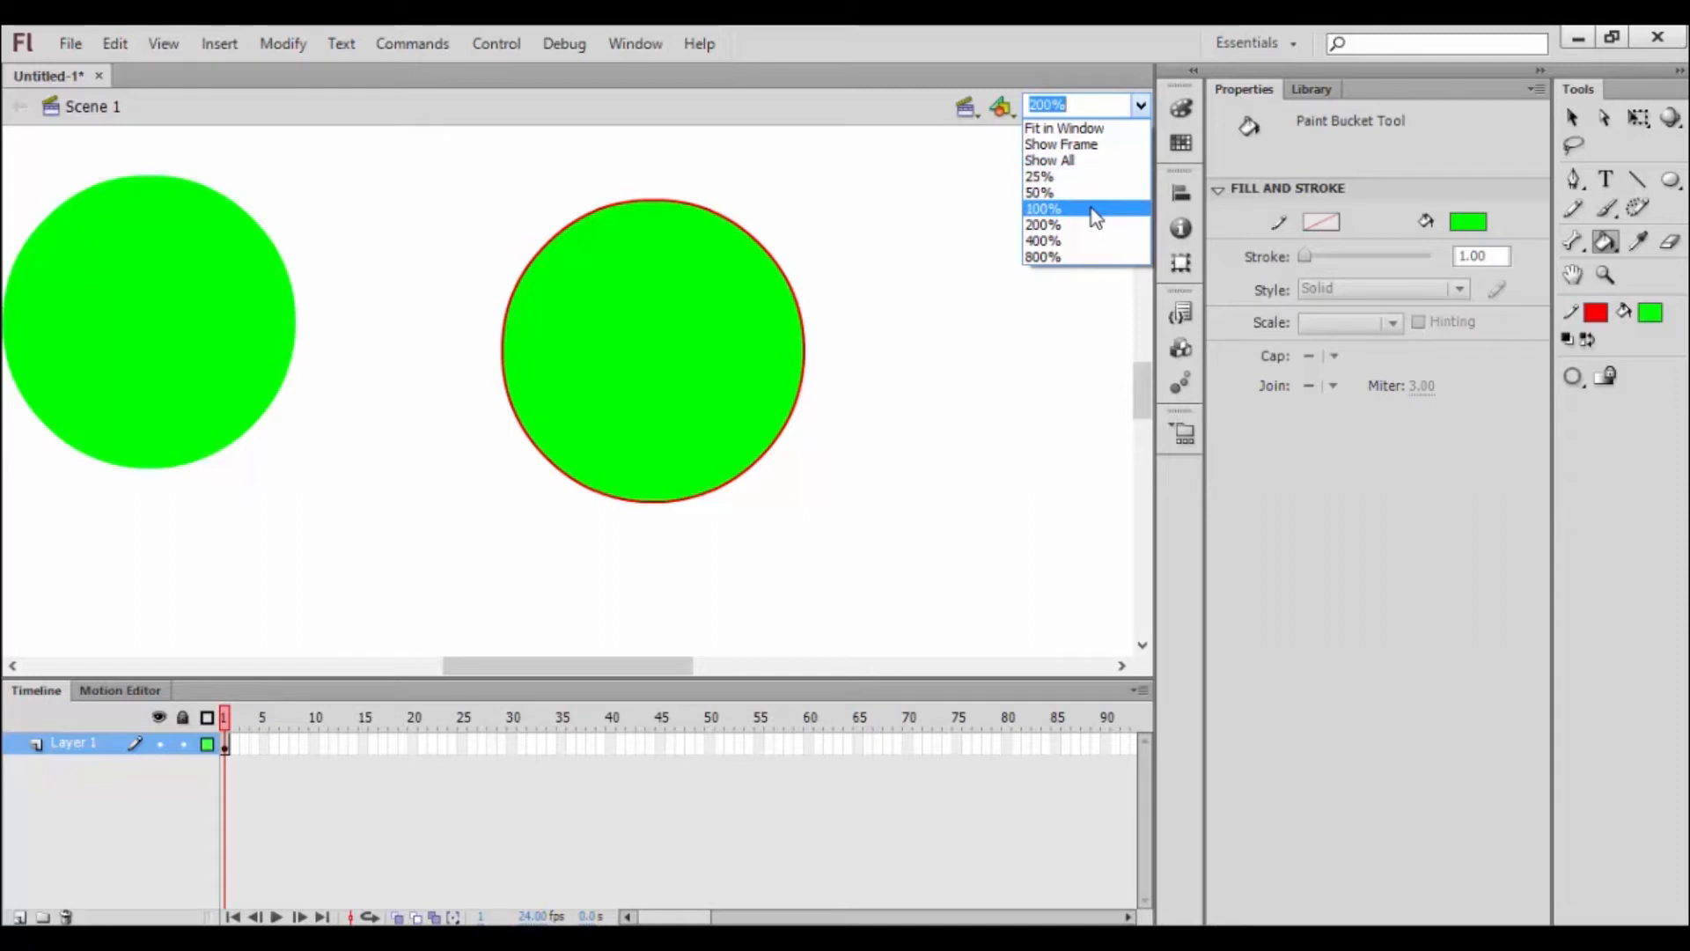
left_click(1095, 211)
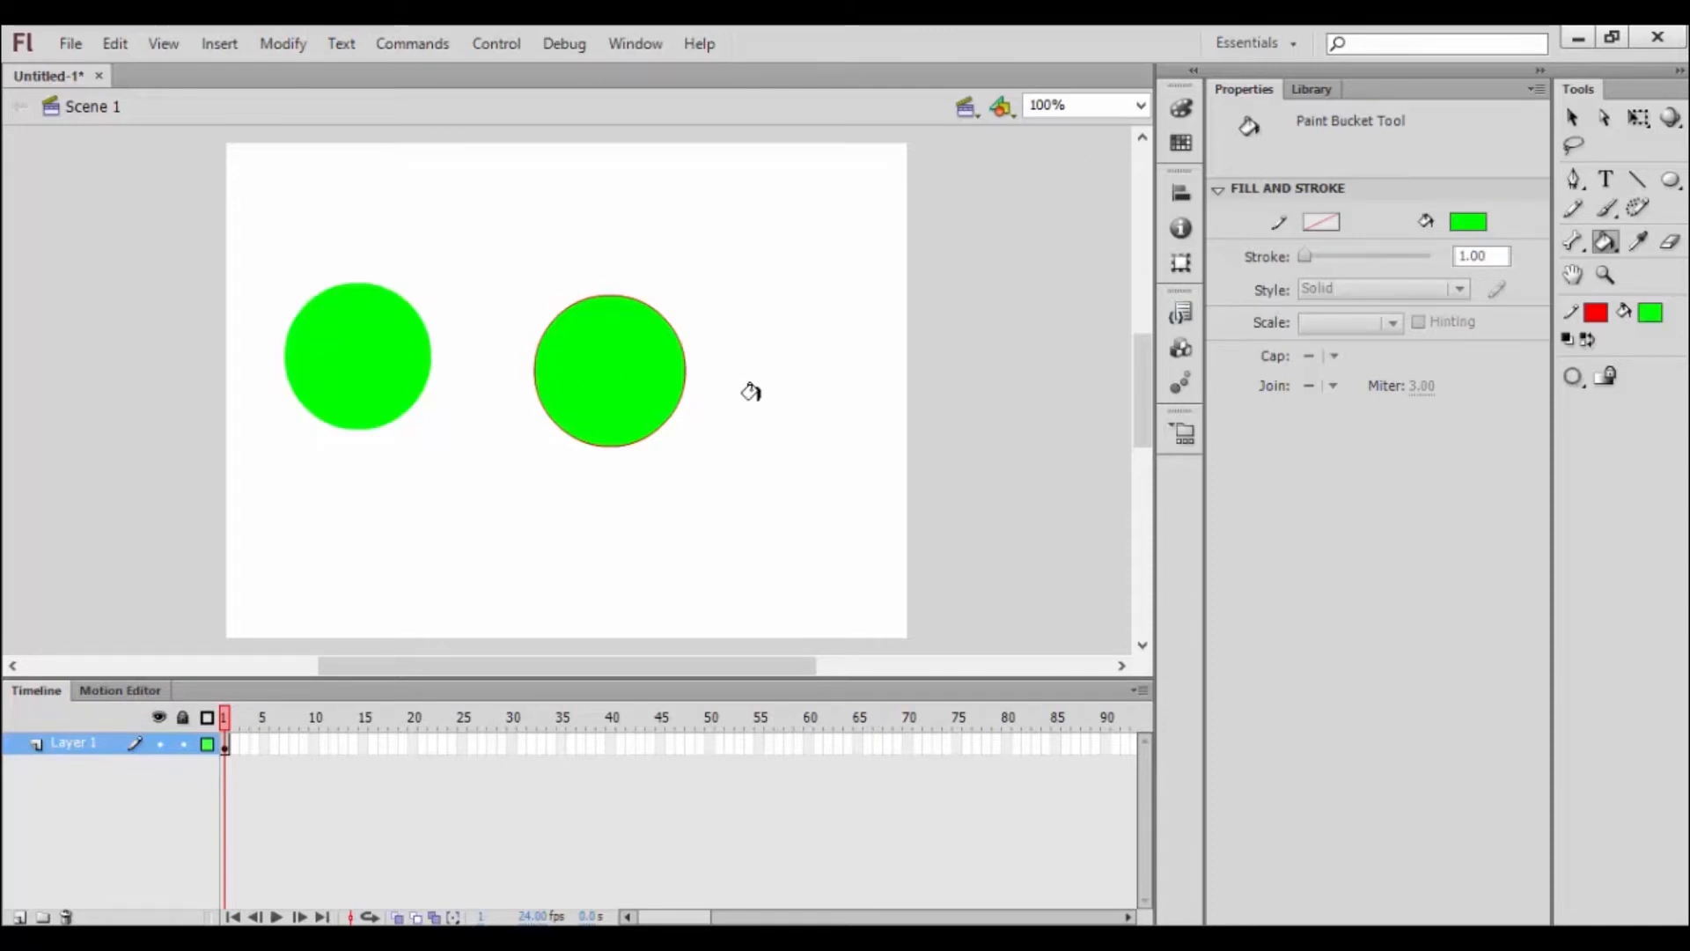
left_click(1570, 118)
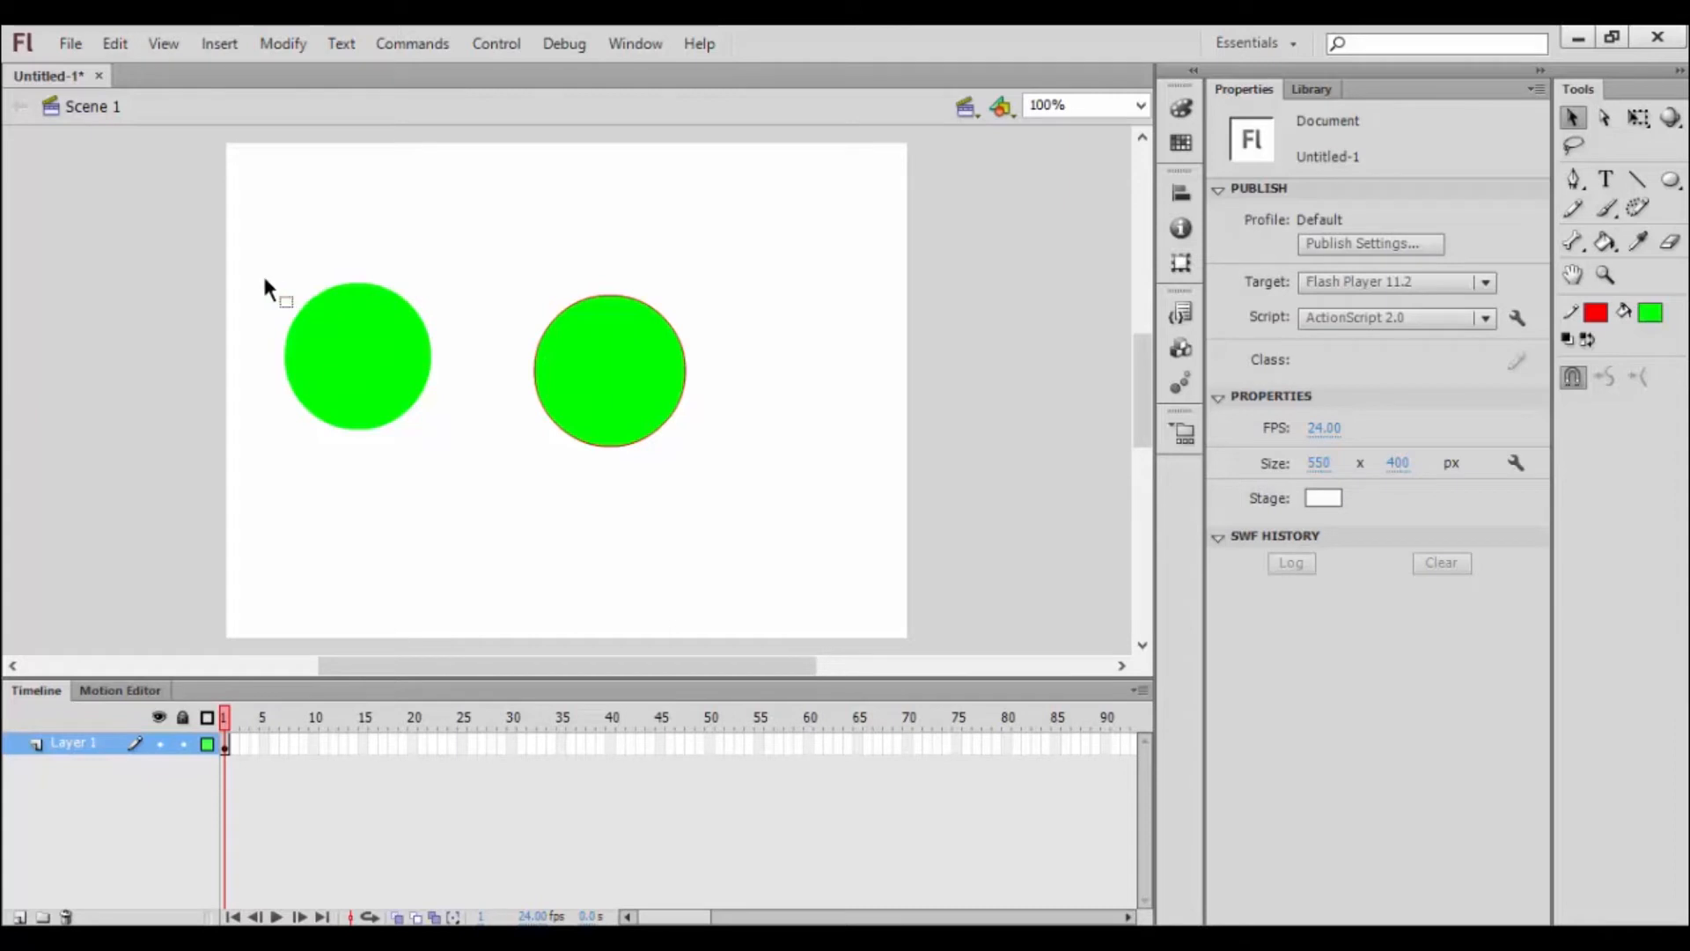
left_click_drag(259, 267, 466, 459)
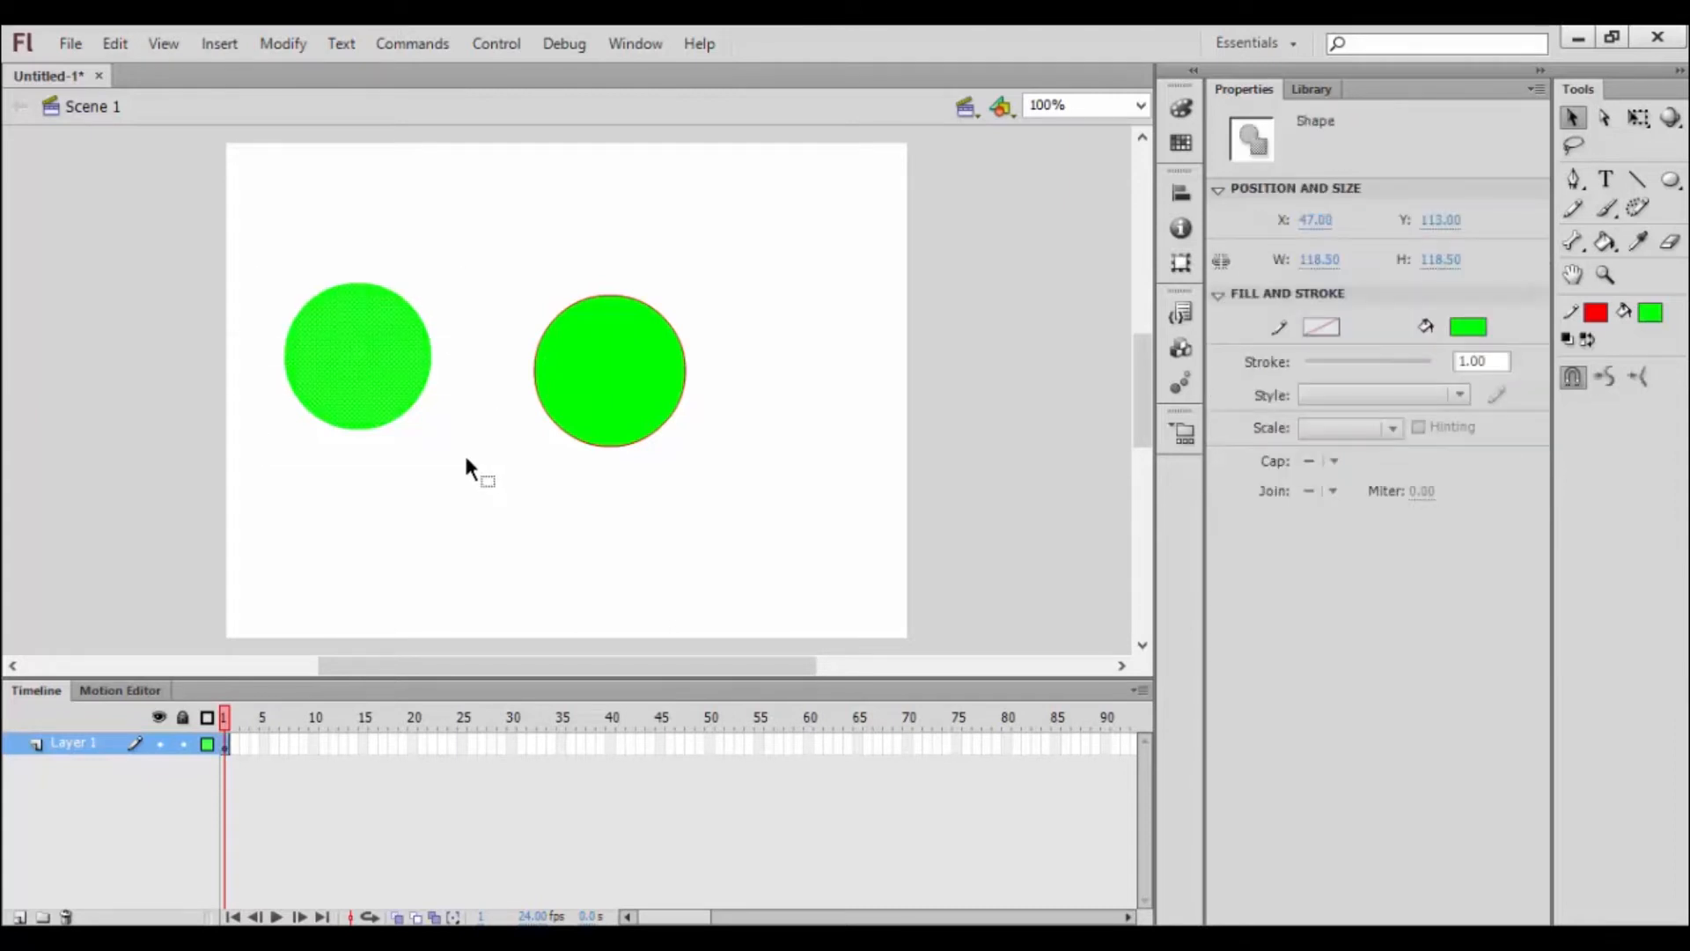
key("Delete")
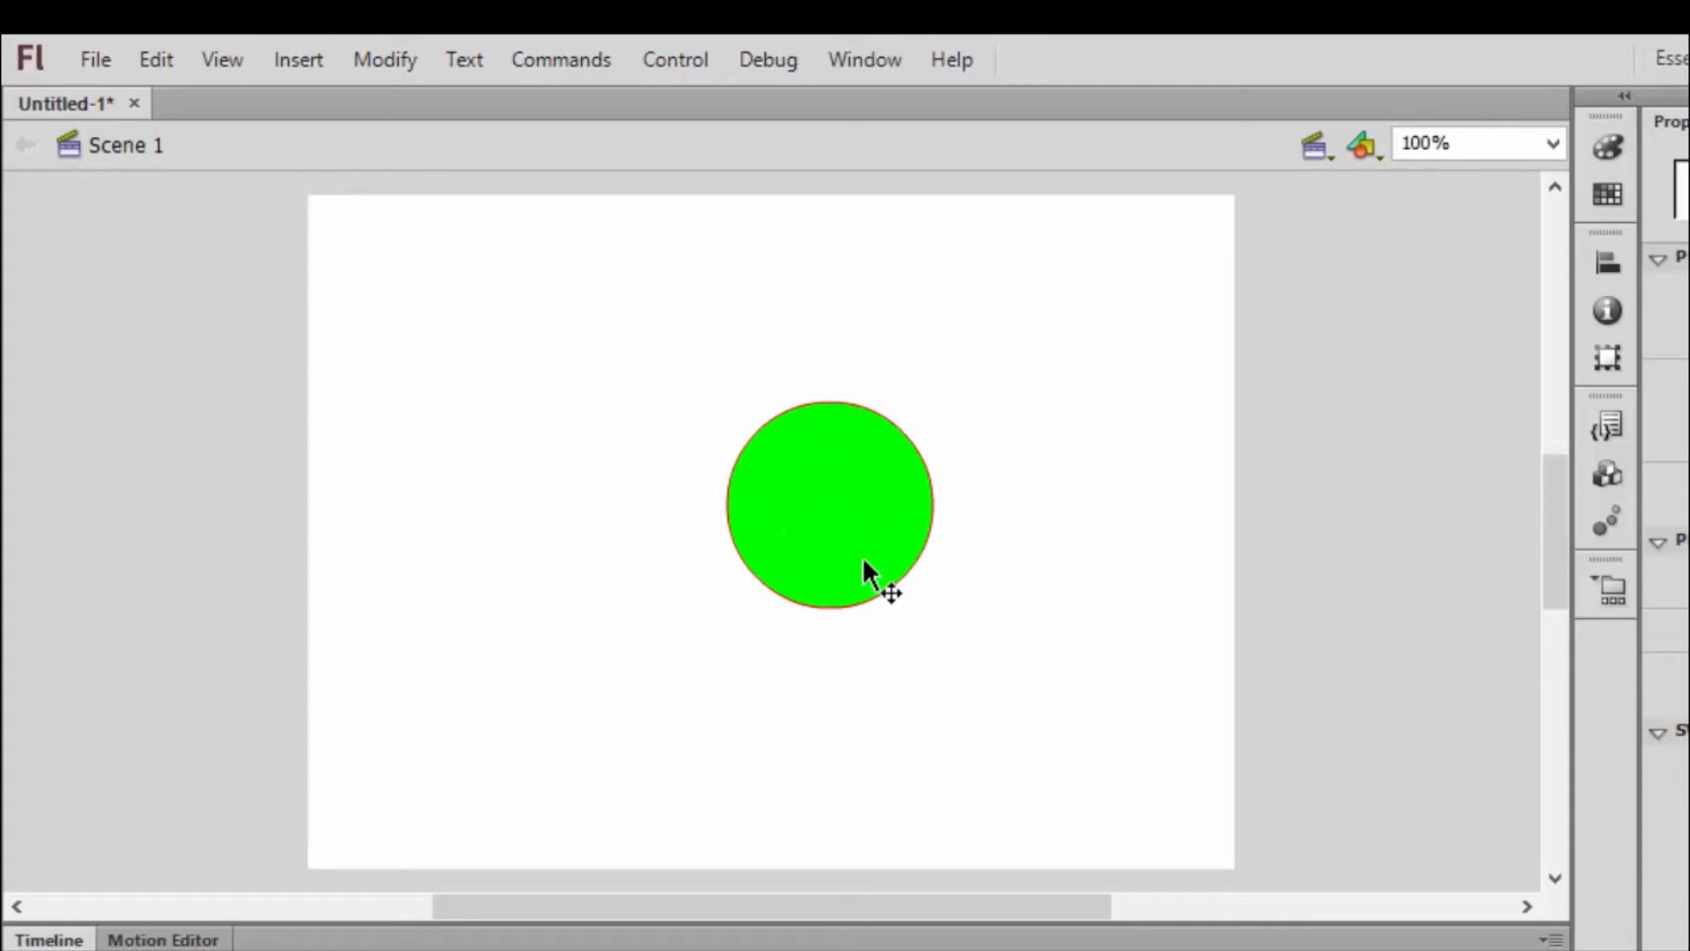
Delete only the green fill of the red-outlined circle and undo the deletion.
left_click(837, 509)
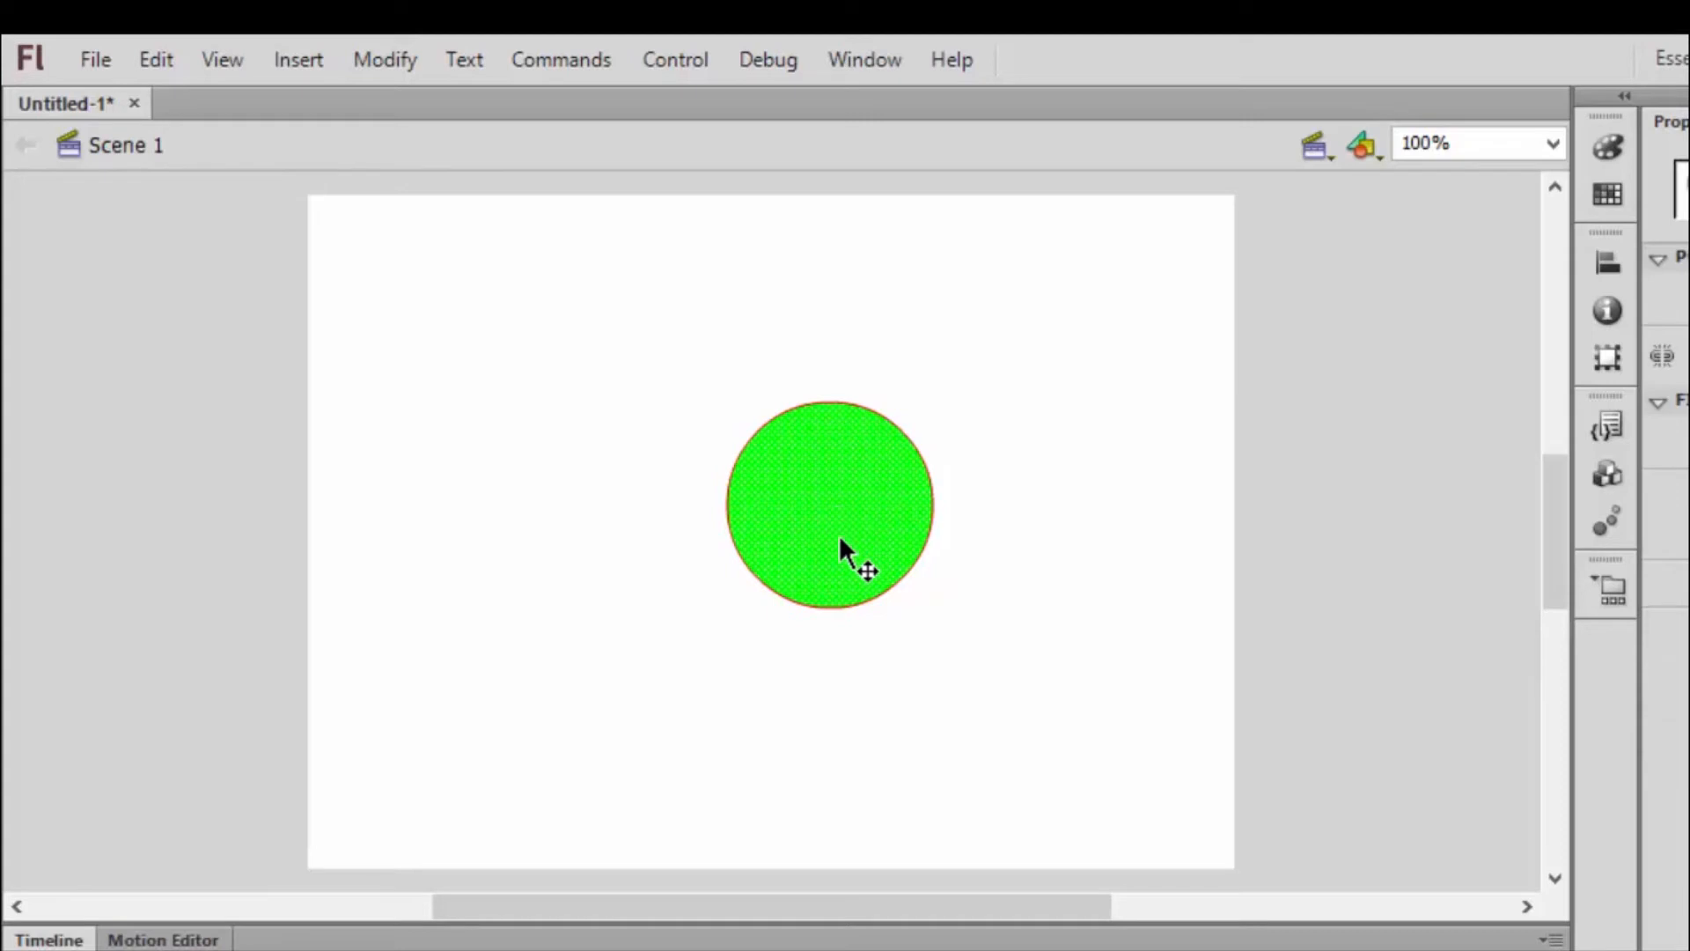
key("Delete")
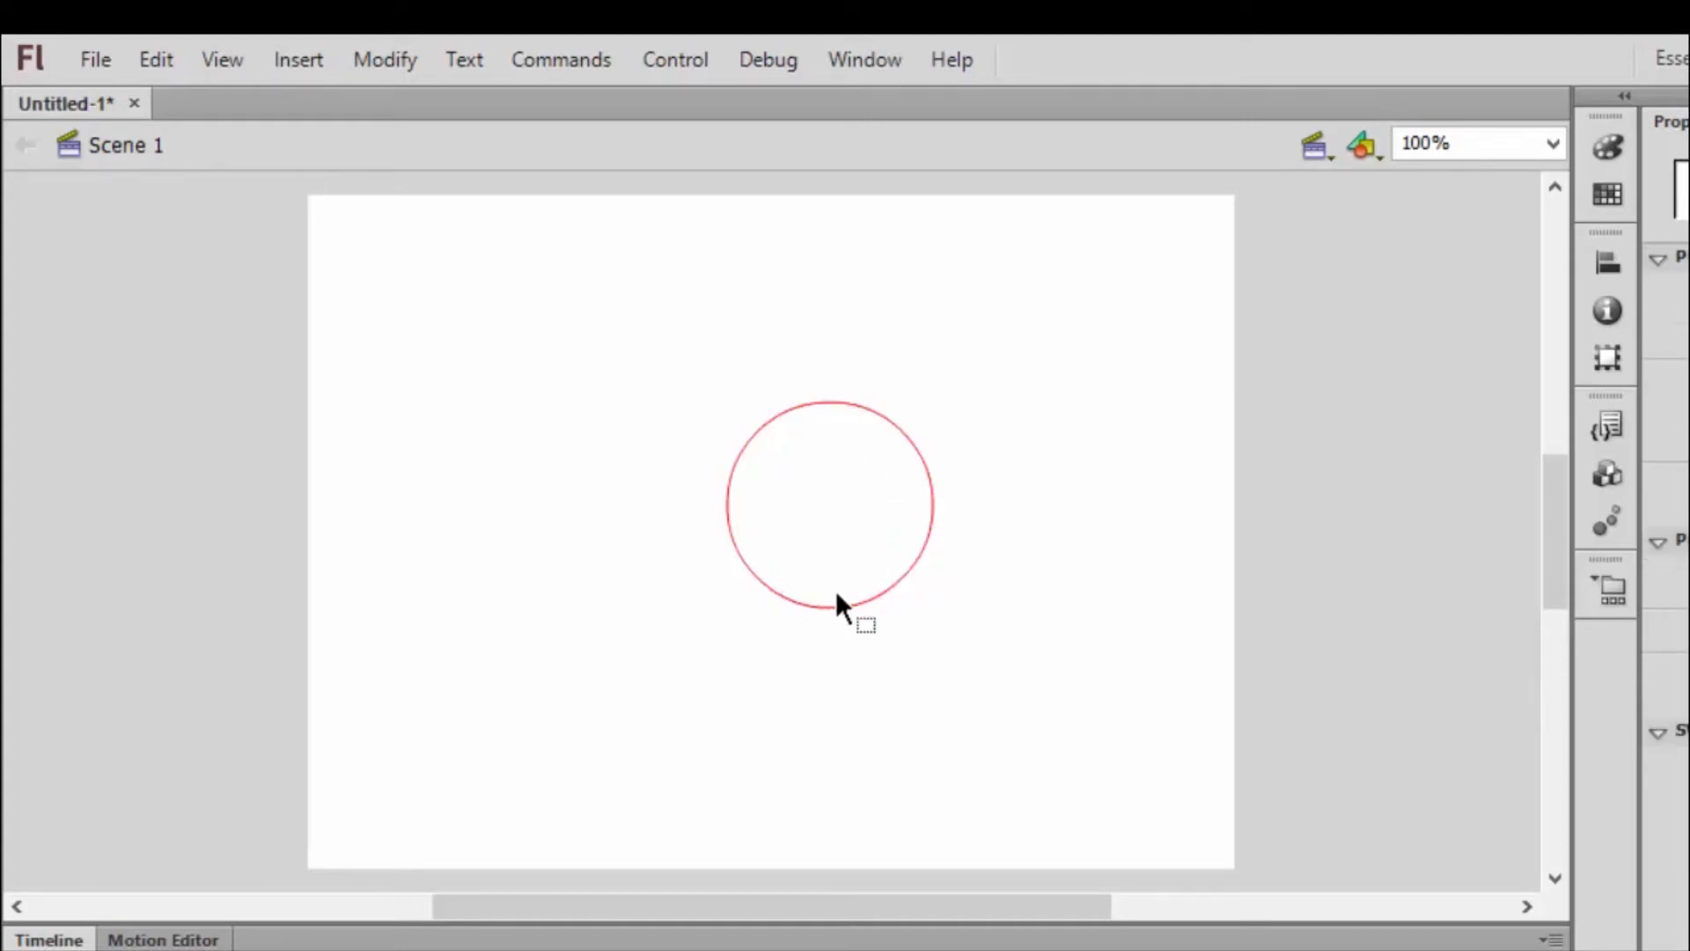
key("ctrl+z")
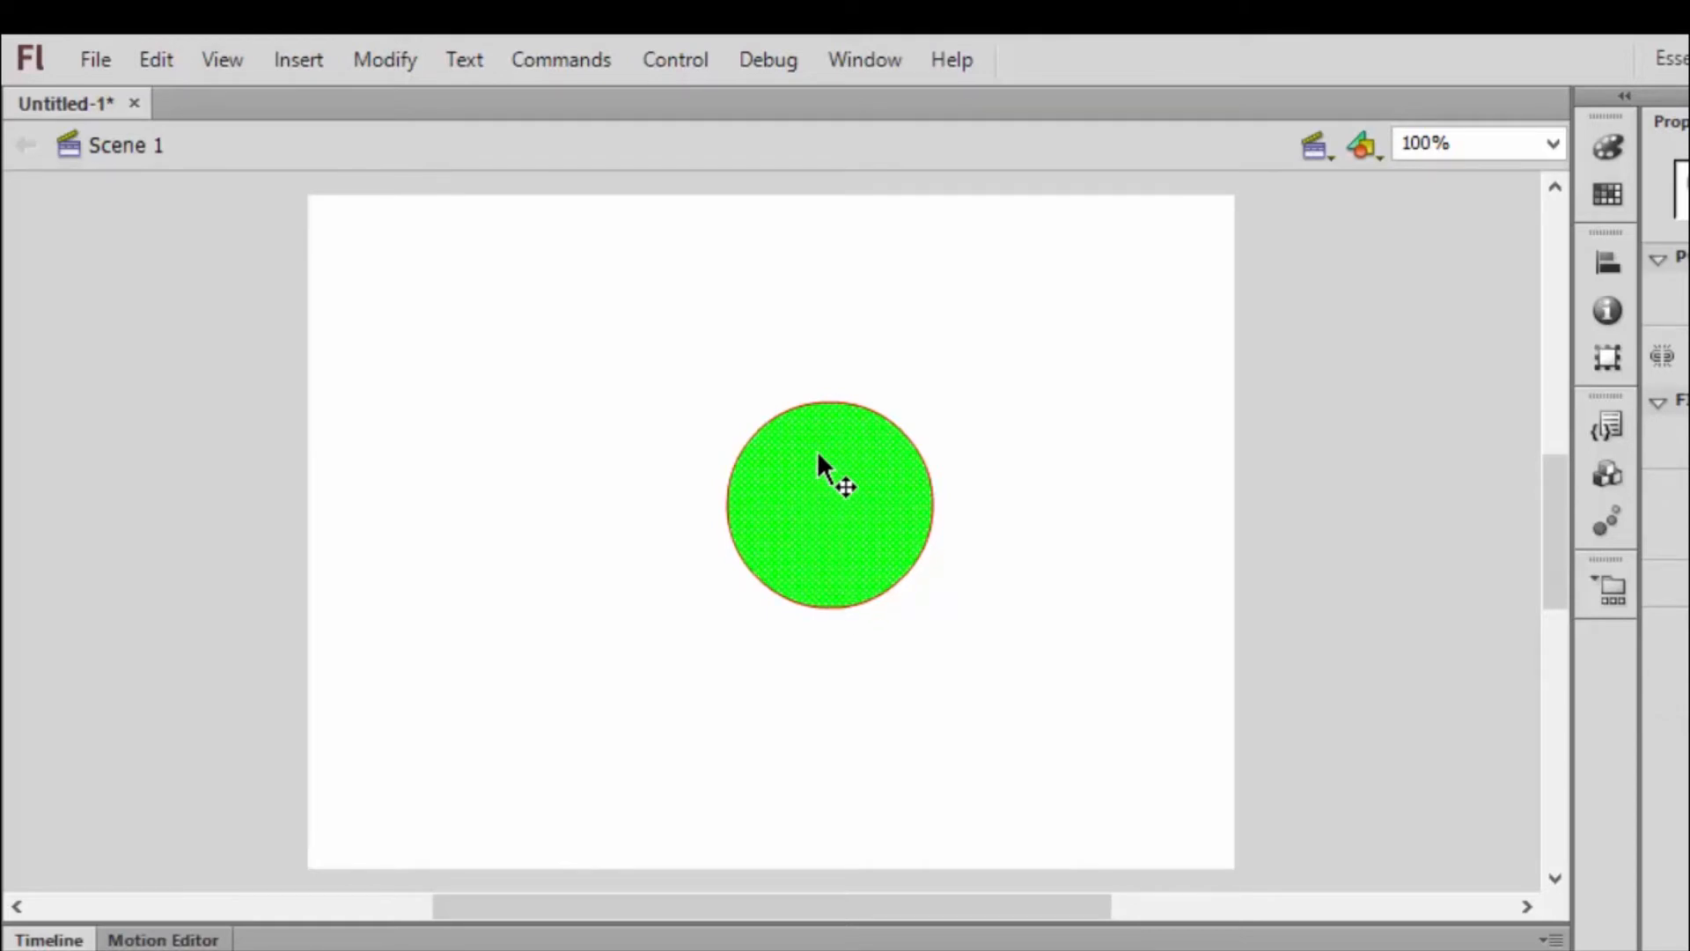
Select the green circle together with its red outline and delete both from the stage.
mouse_move(837, 408)
left_mouse_down()
mouse_move(974, 604)
mouse_move(986, 661)
left_mouse_up()
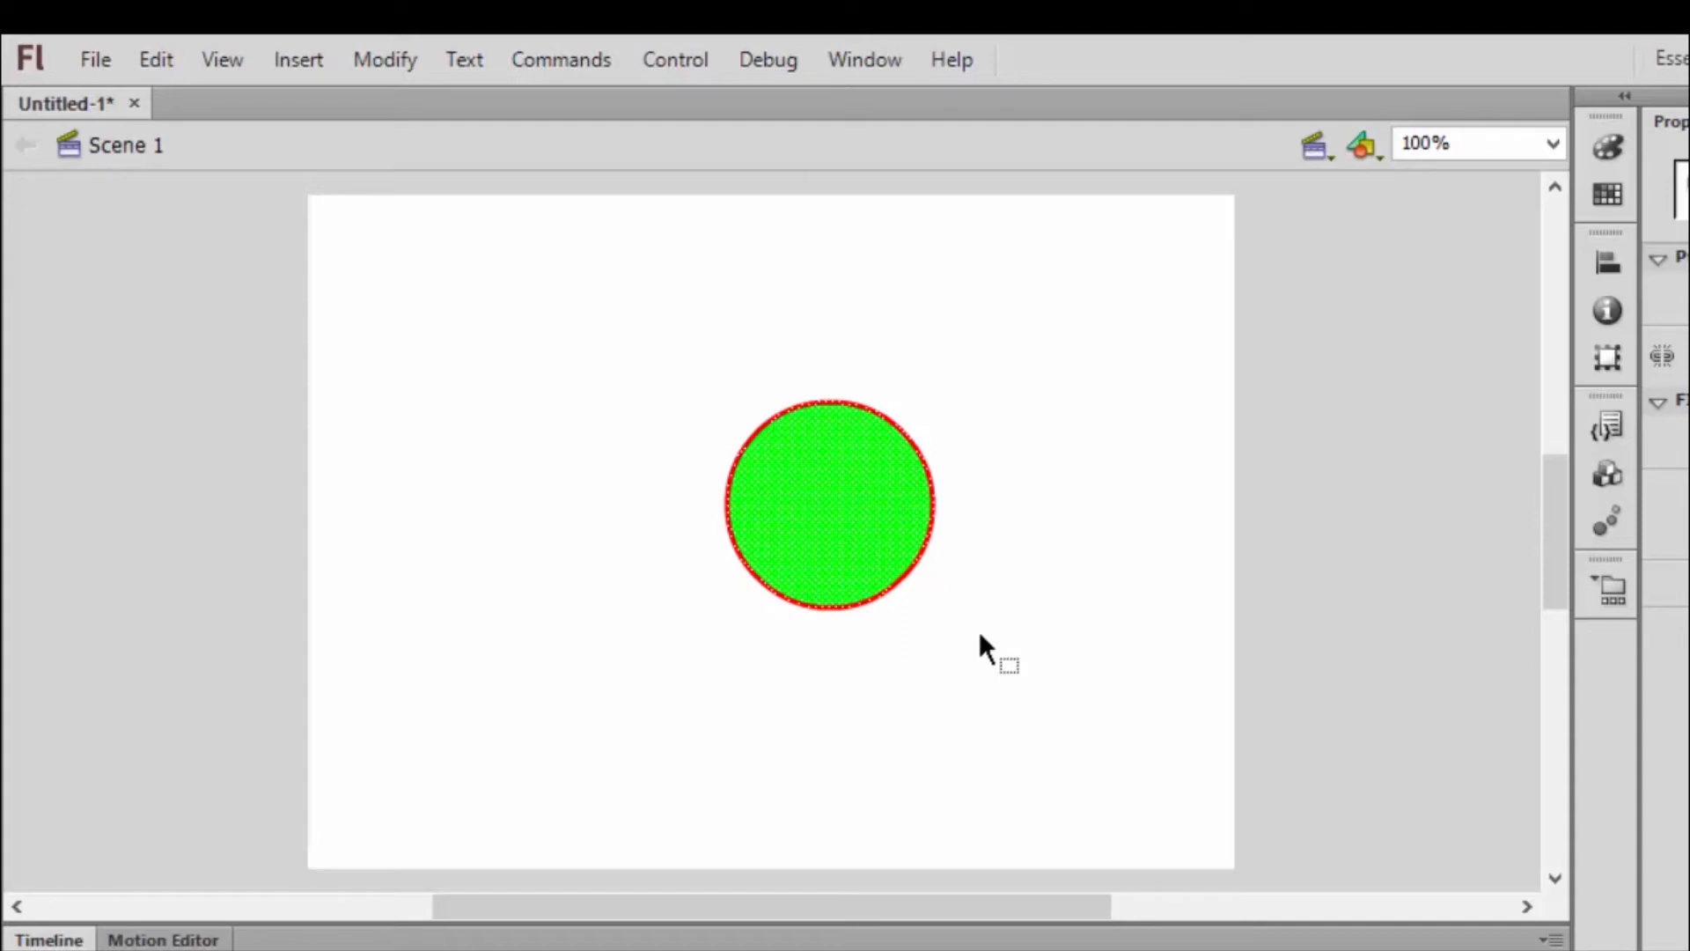
key("Delete")
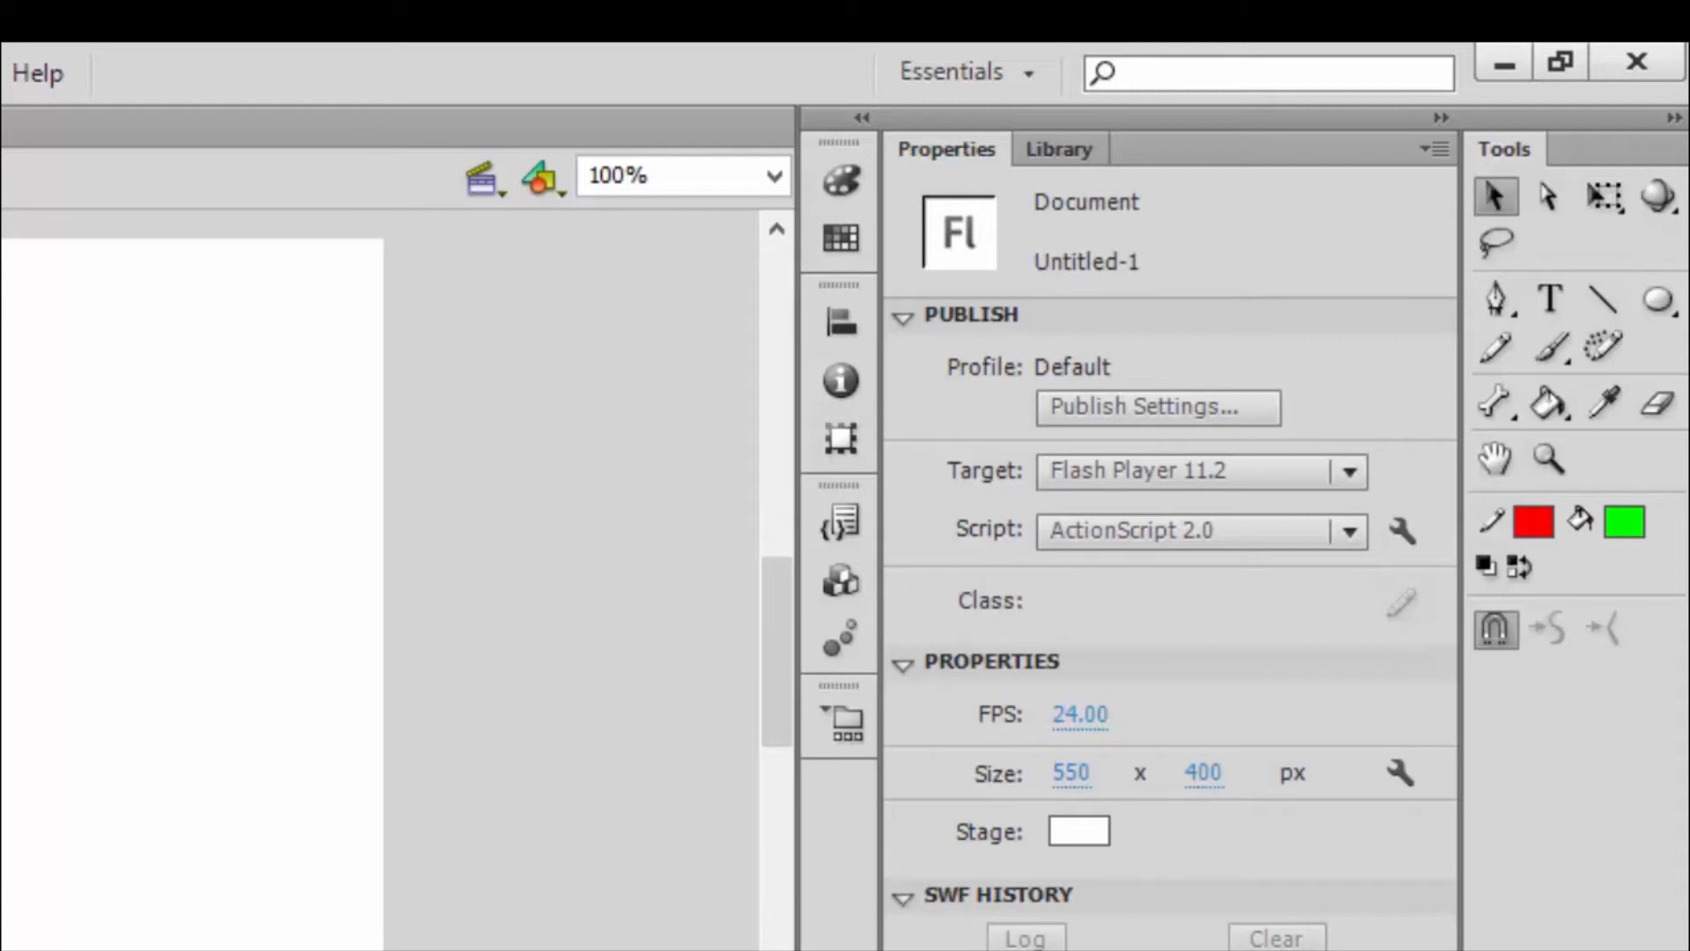
Change the stage background colour to blue and restore it to white, #FFFFFF.
left_click(1067, 827)
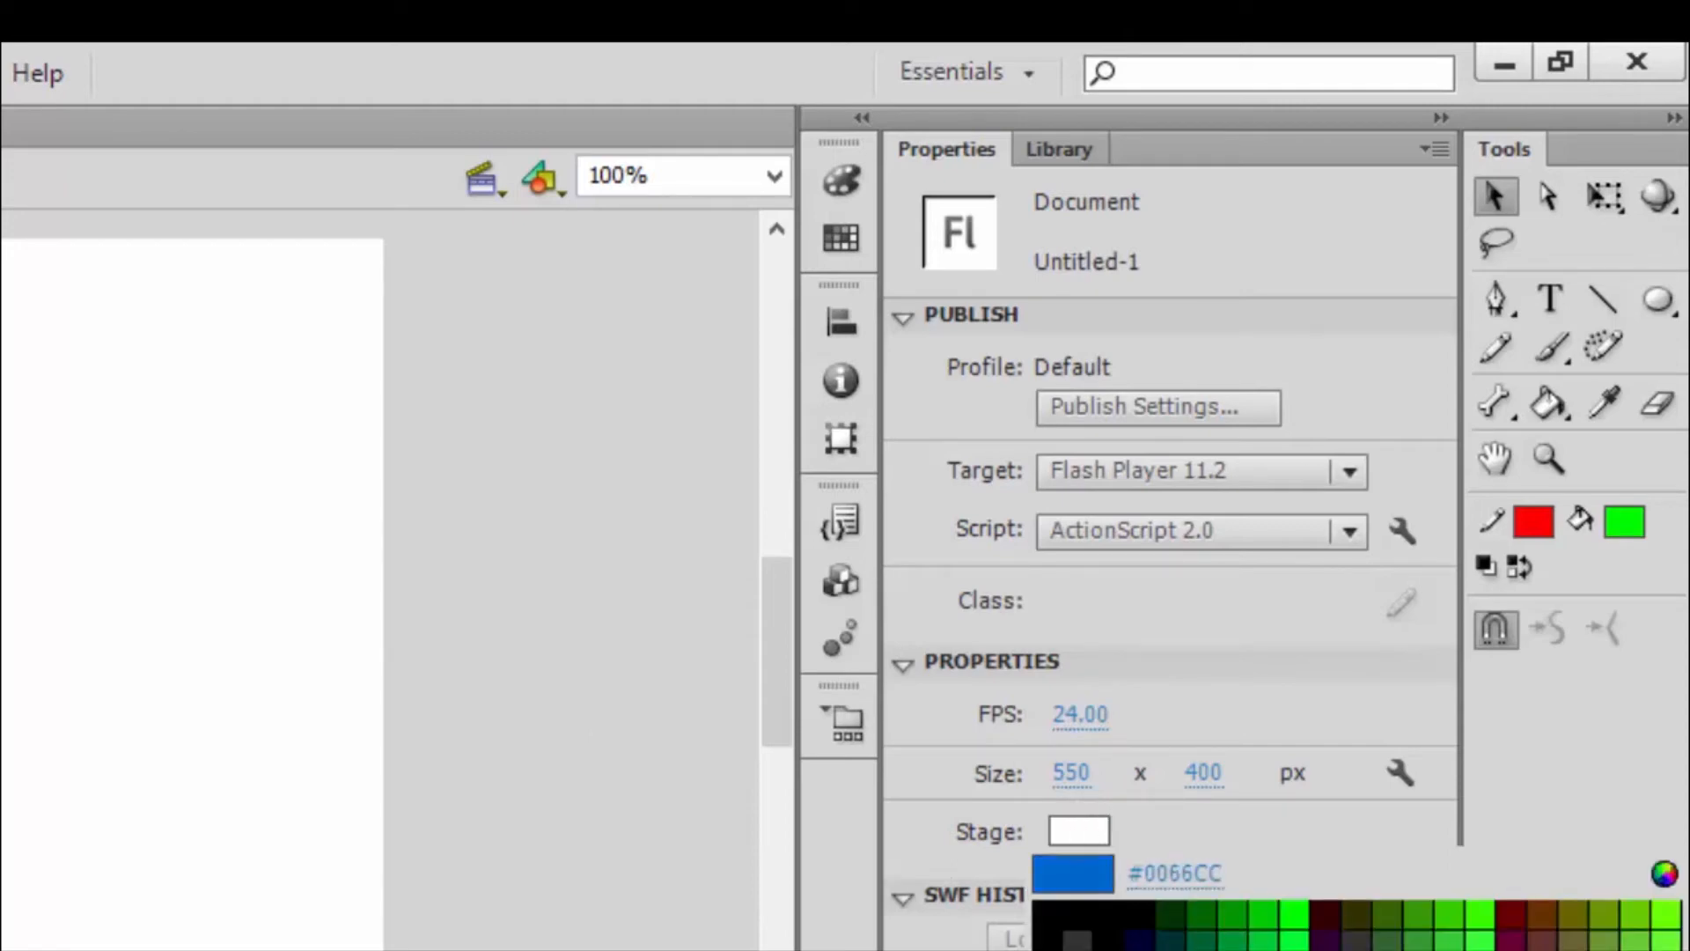
left_click(1202, 950)
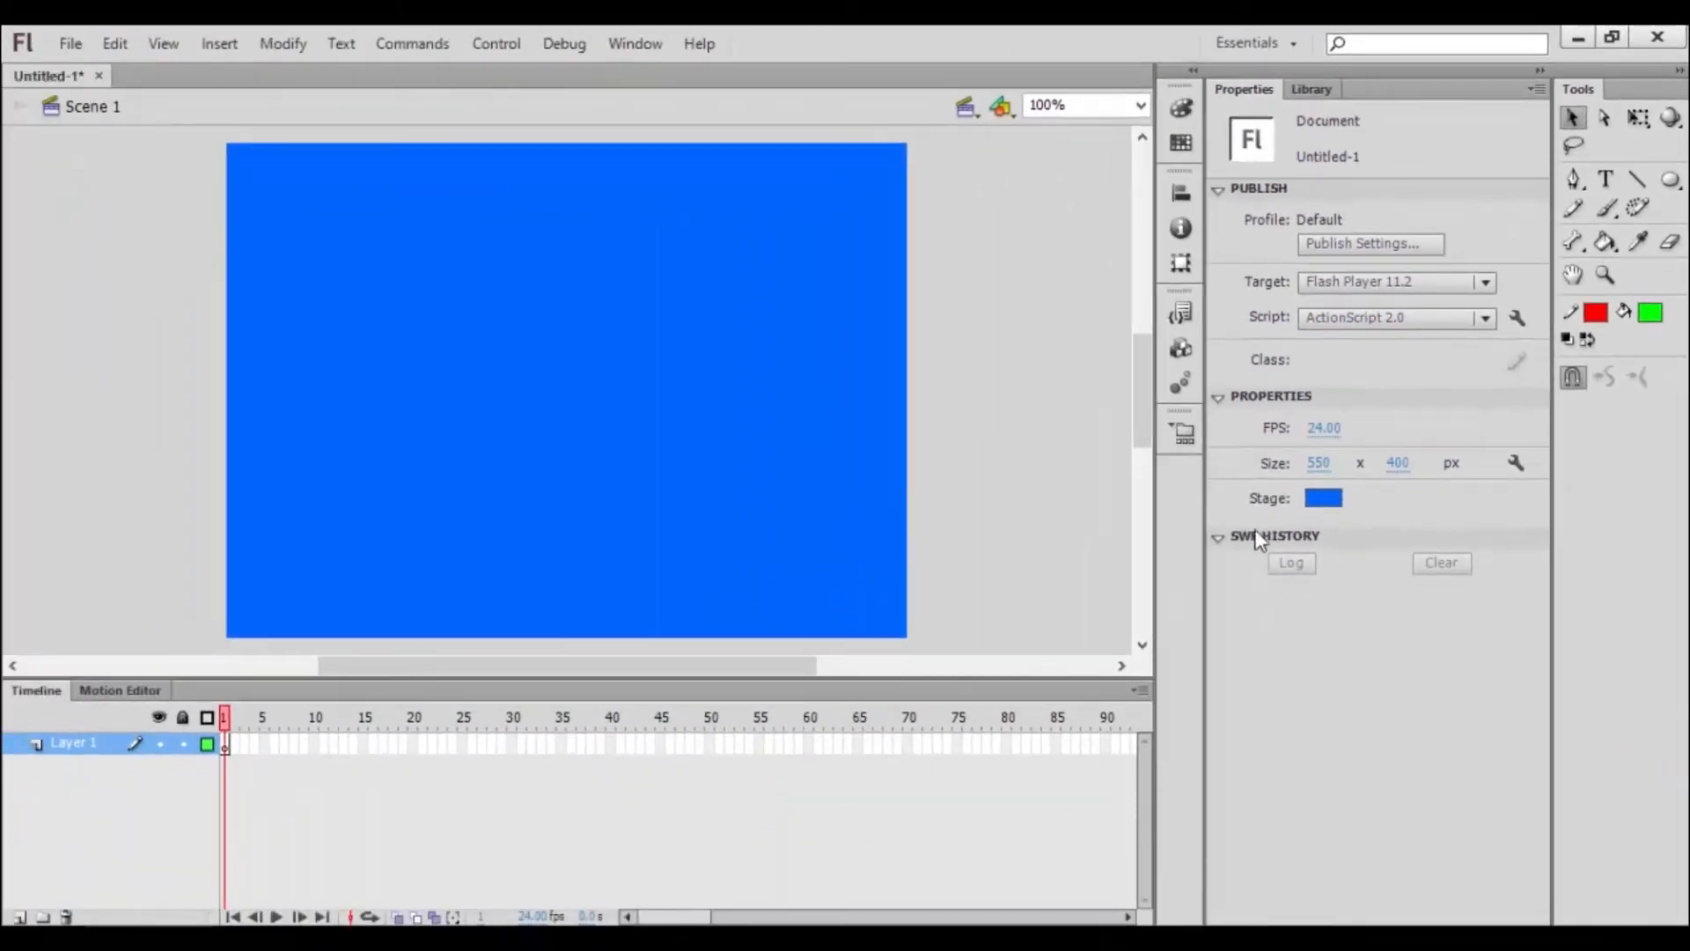
left_click(1323, 497)
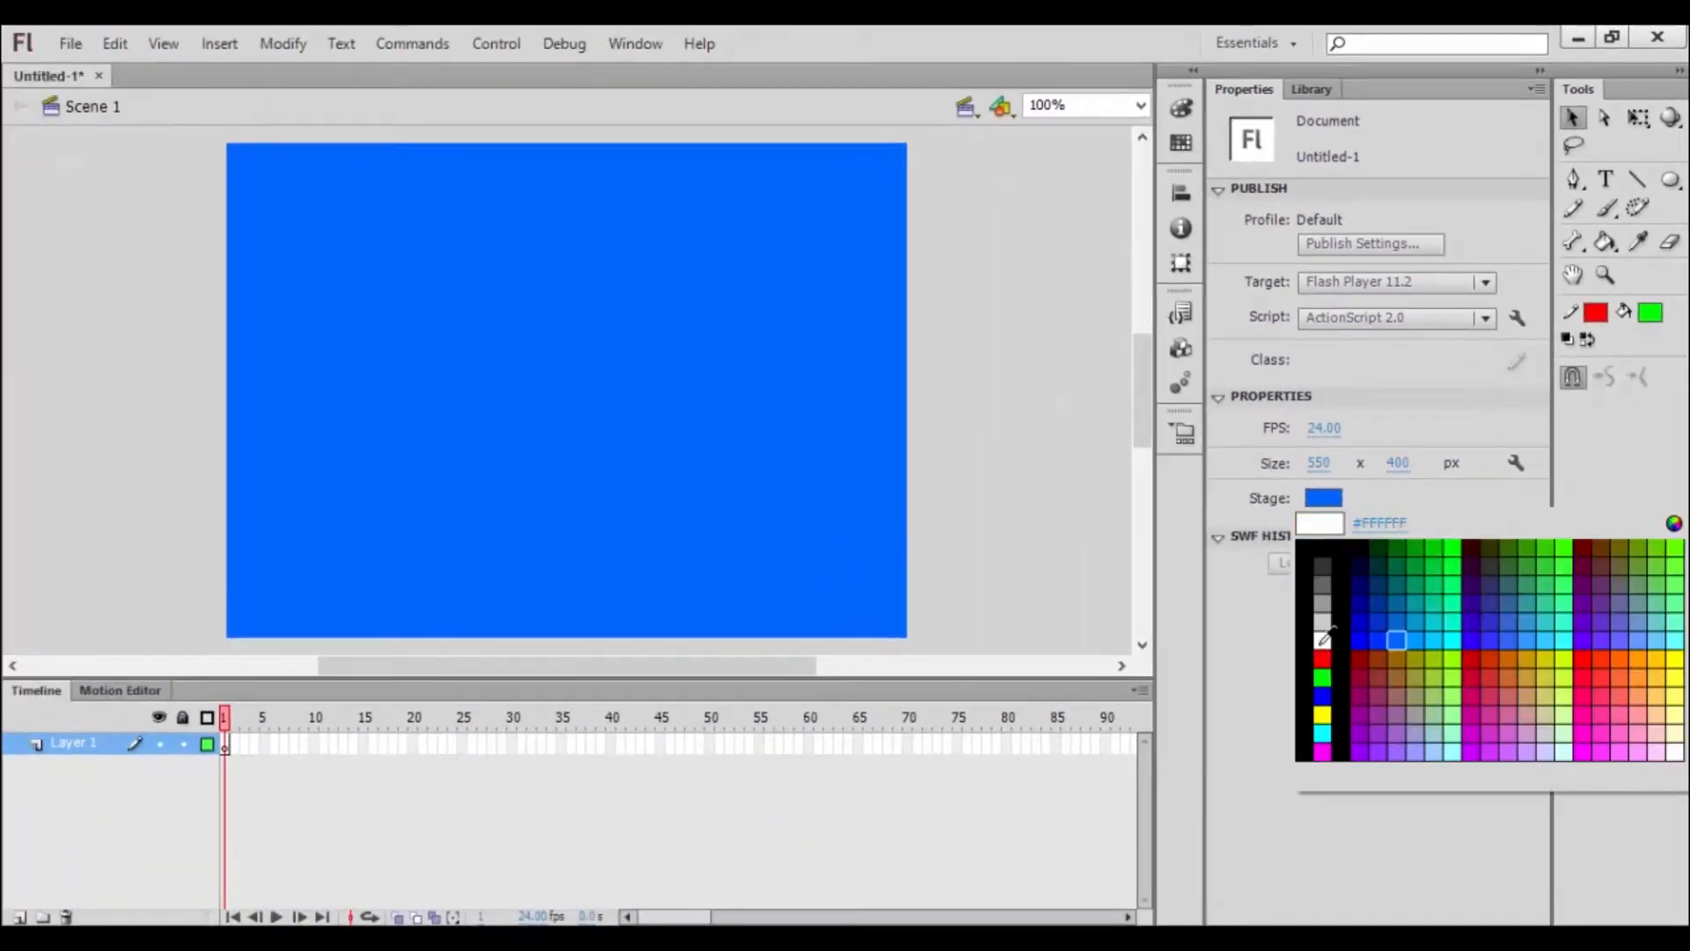
left_click(1324, 640)
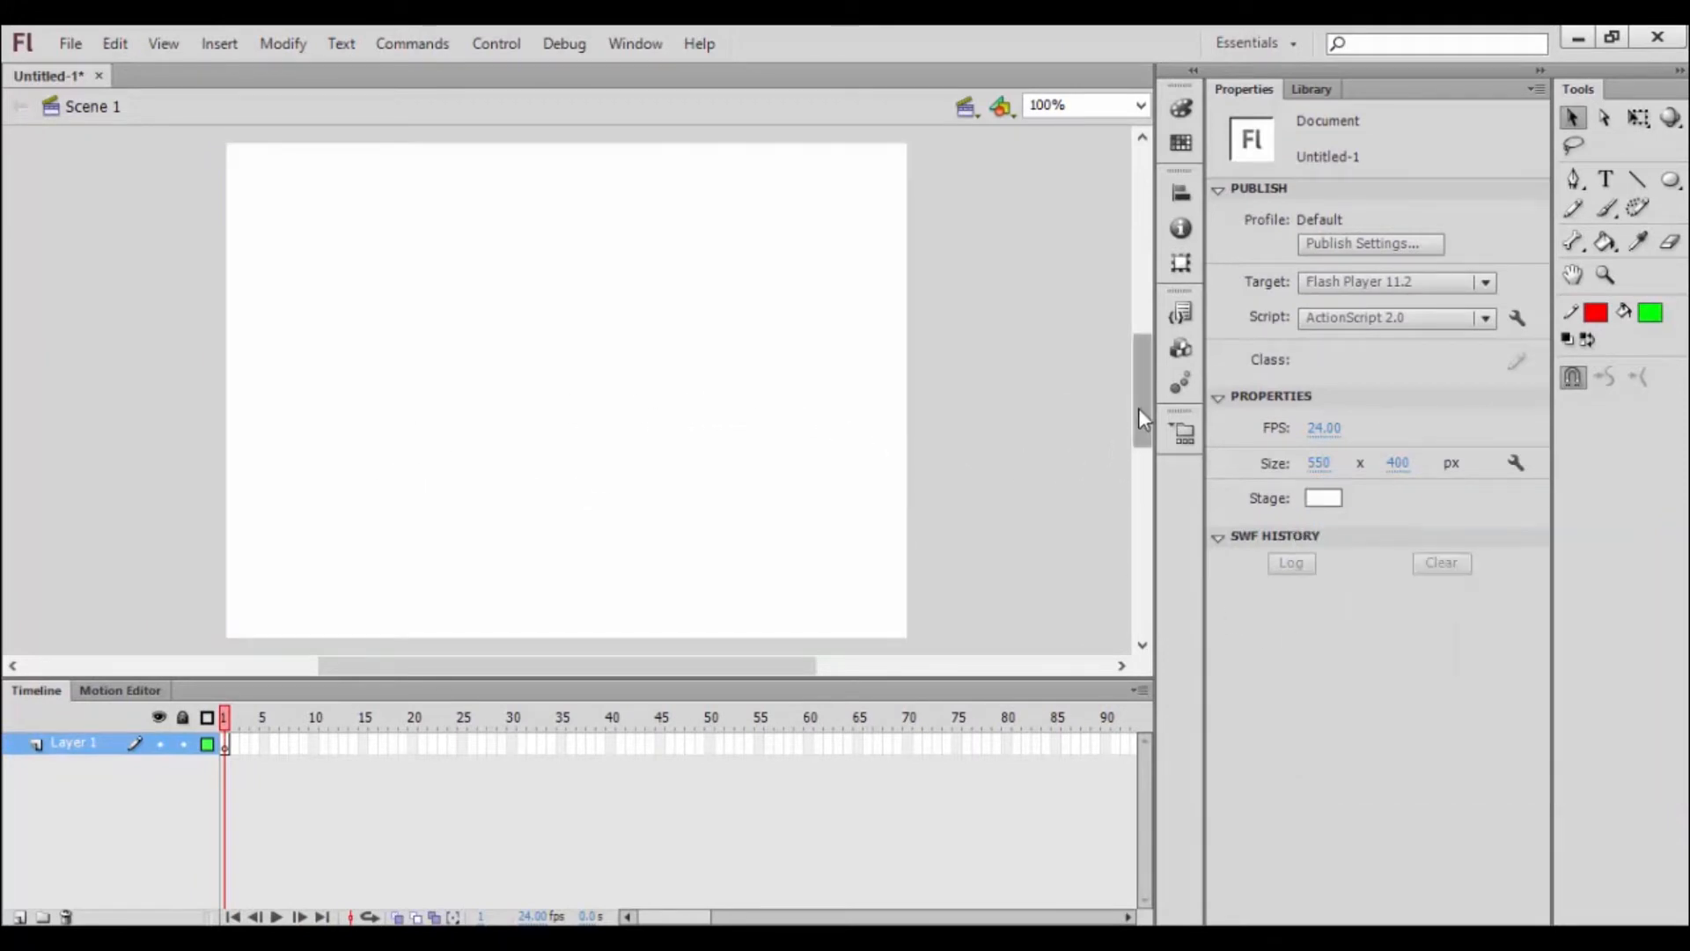
scroll(1139, 410, "down", 1)
left_click_drag(1148, 420, 1148, 416)
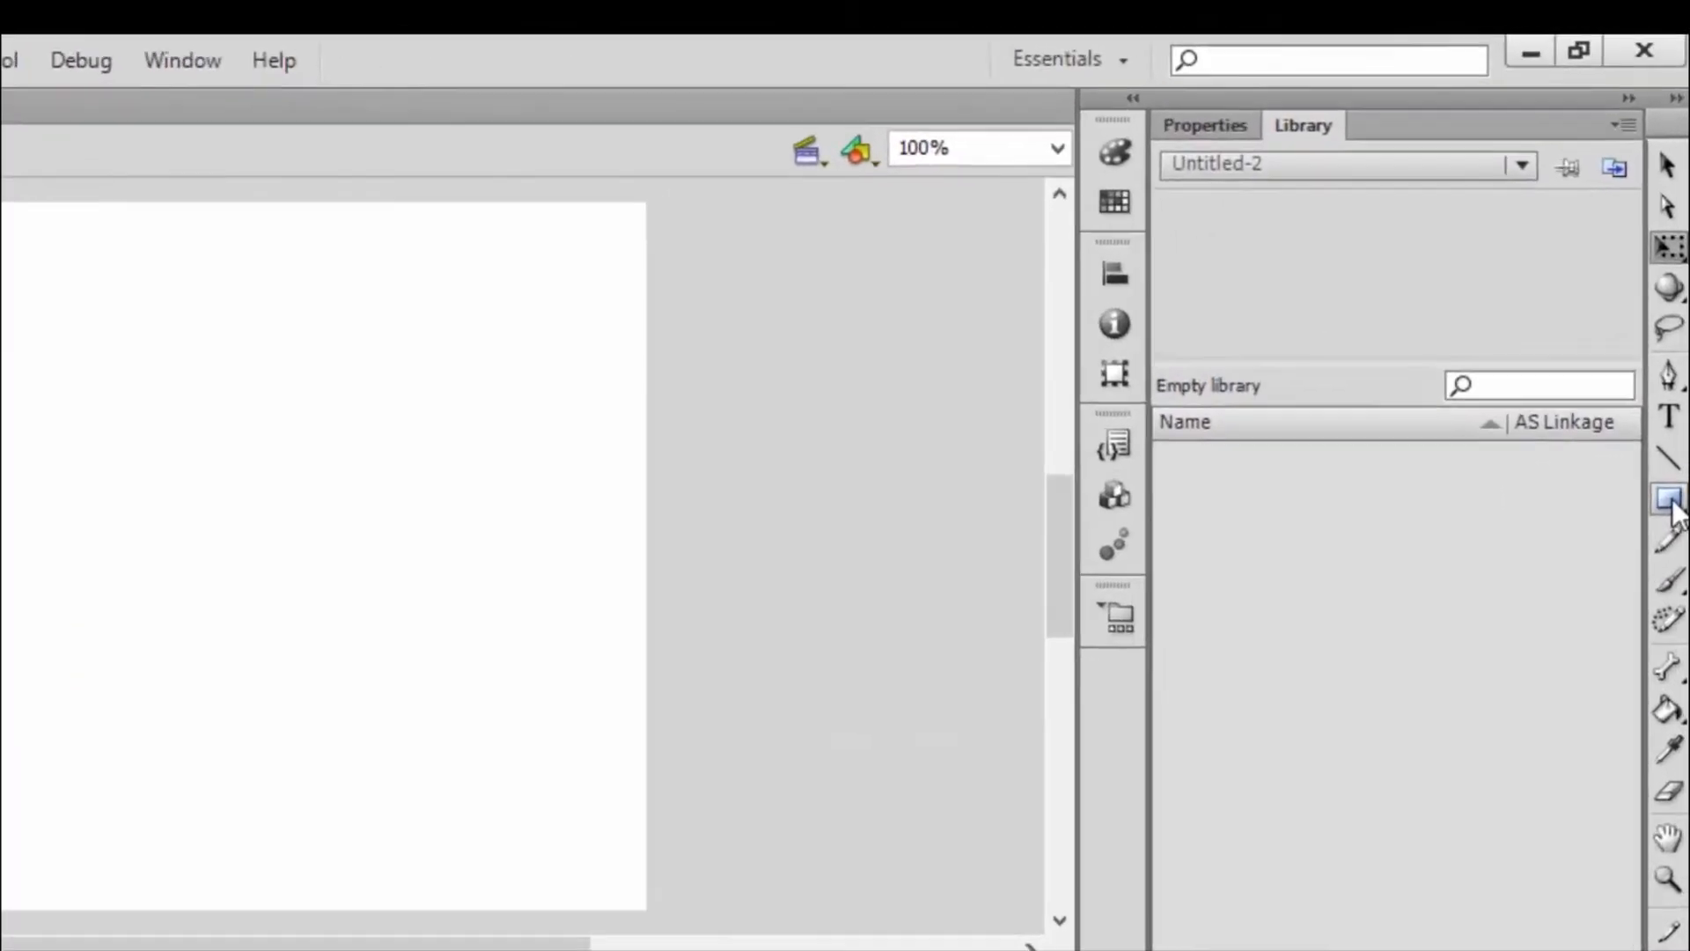
Draw a small blue square without outline across the stage's left edge with the Rectangle tool.
left_click(1675, 351)
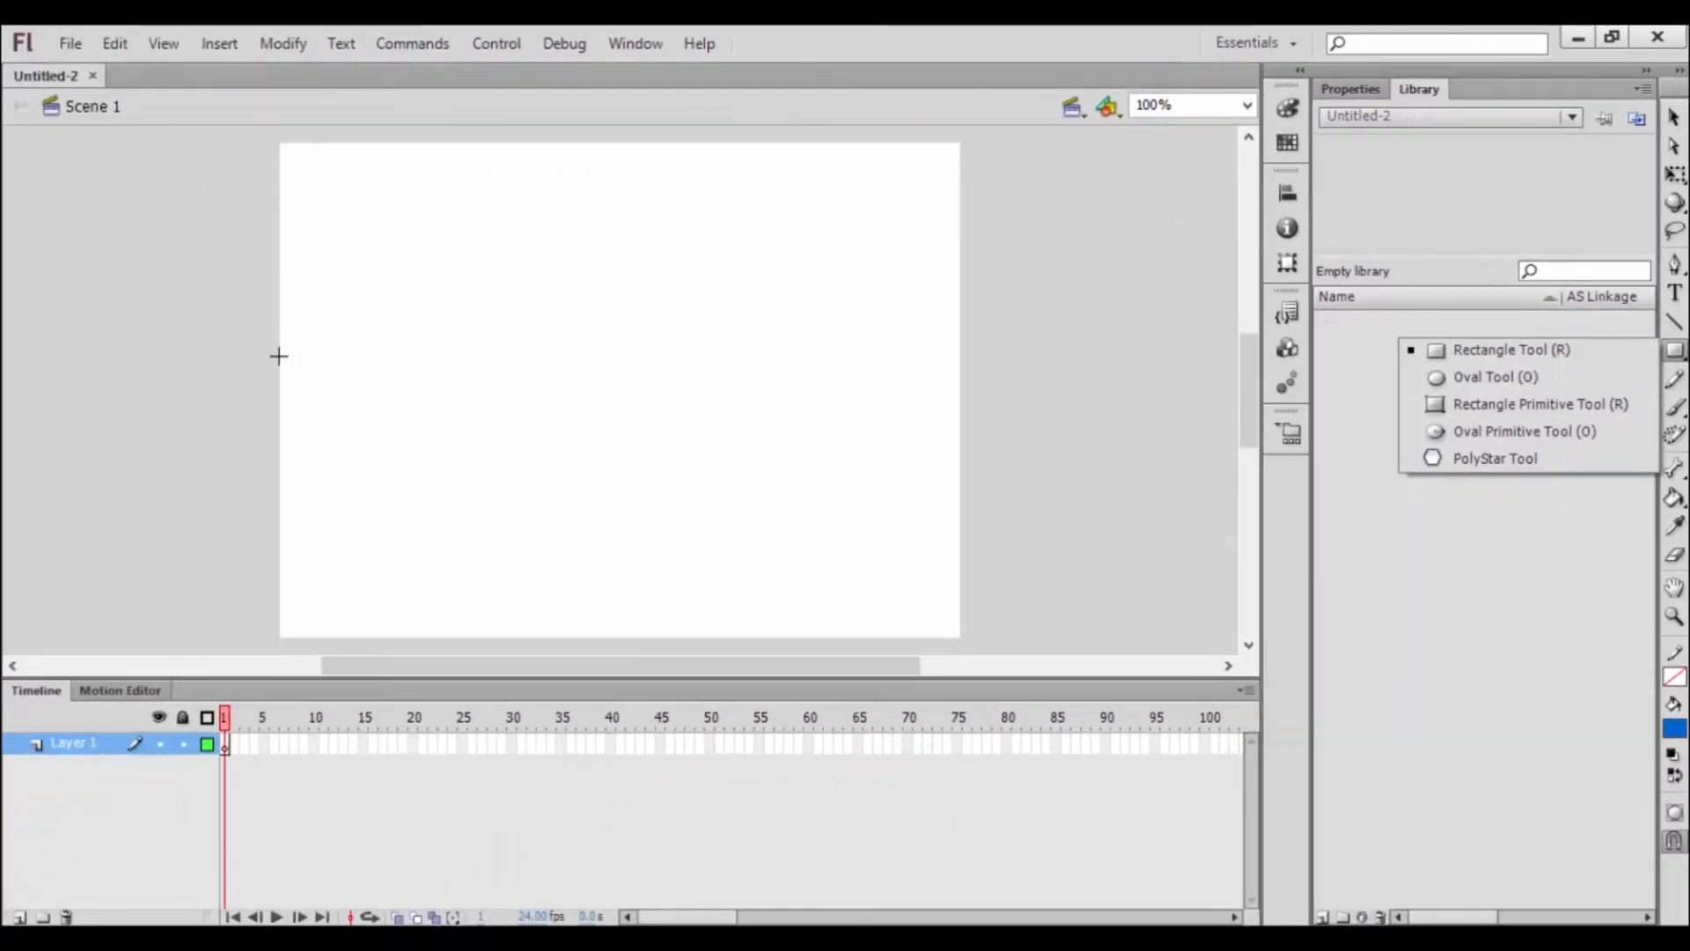
left_click_drag(273, 350, 347, 423)
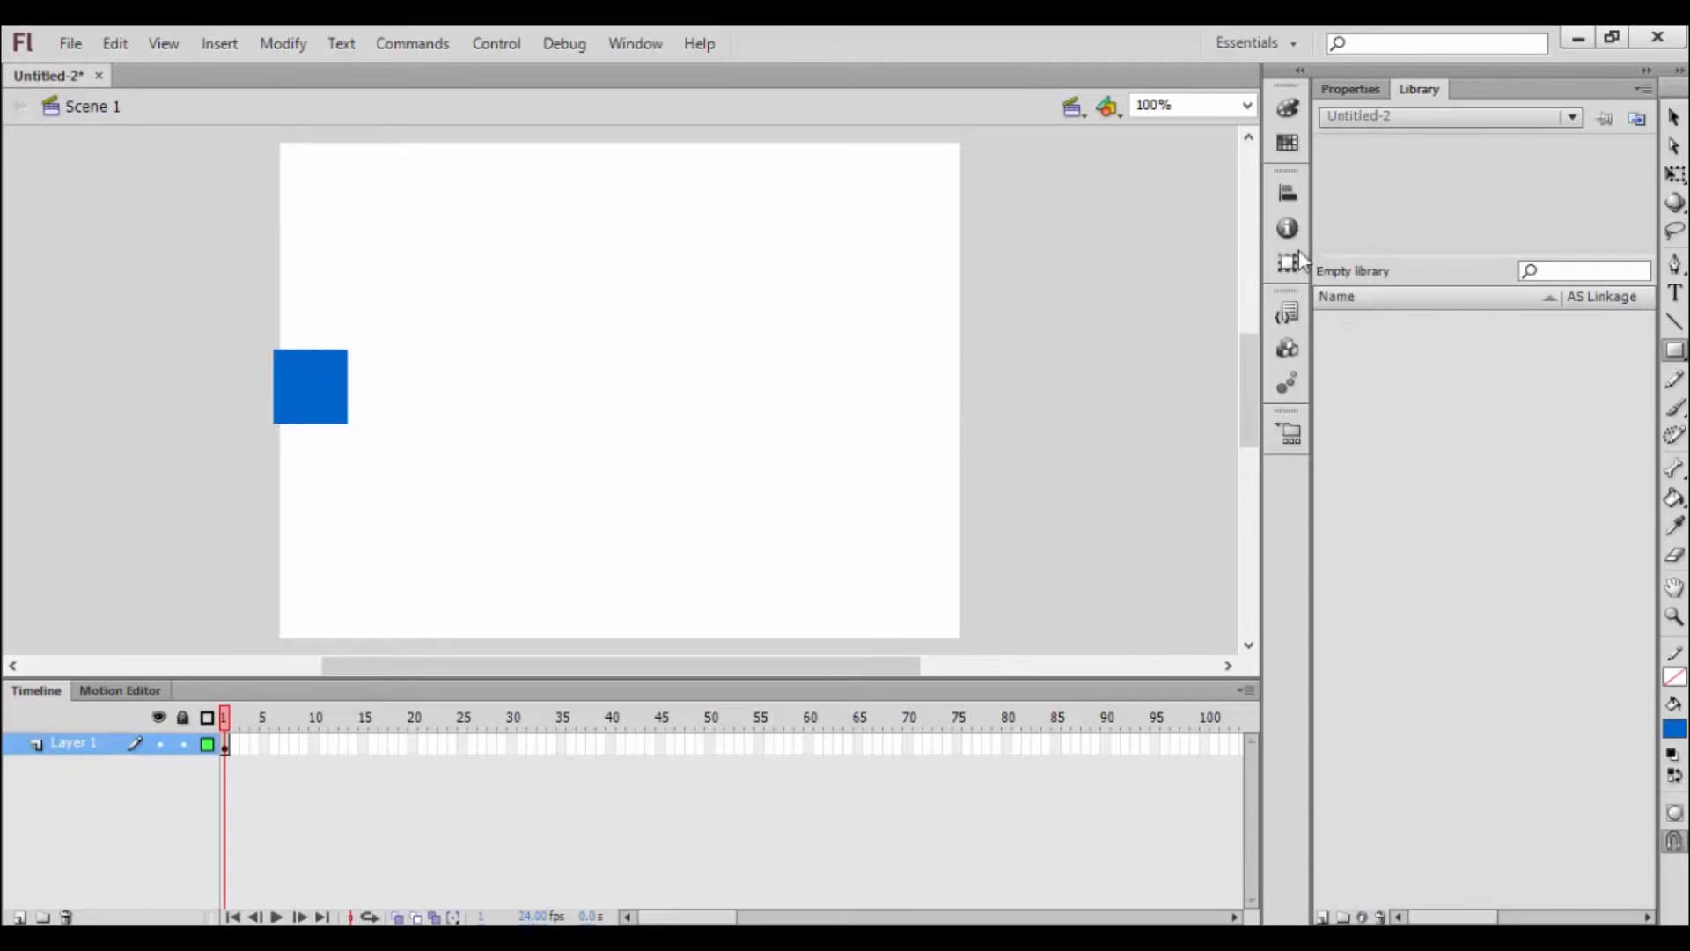
Convert the blue square into a Graphic symbol named kotak.
left_click(1674, 120)
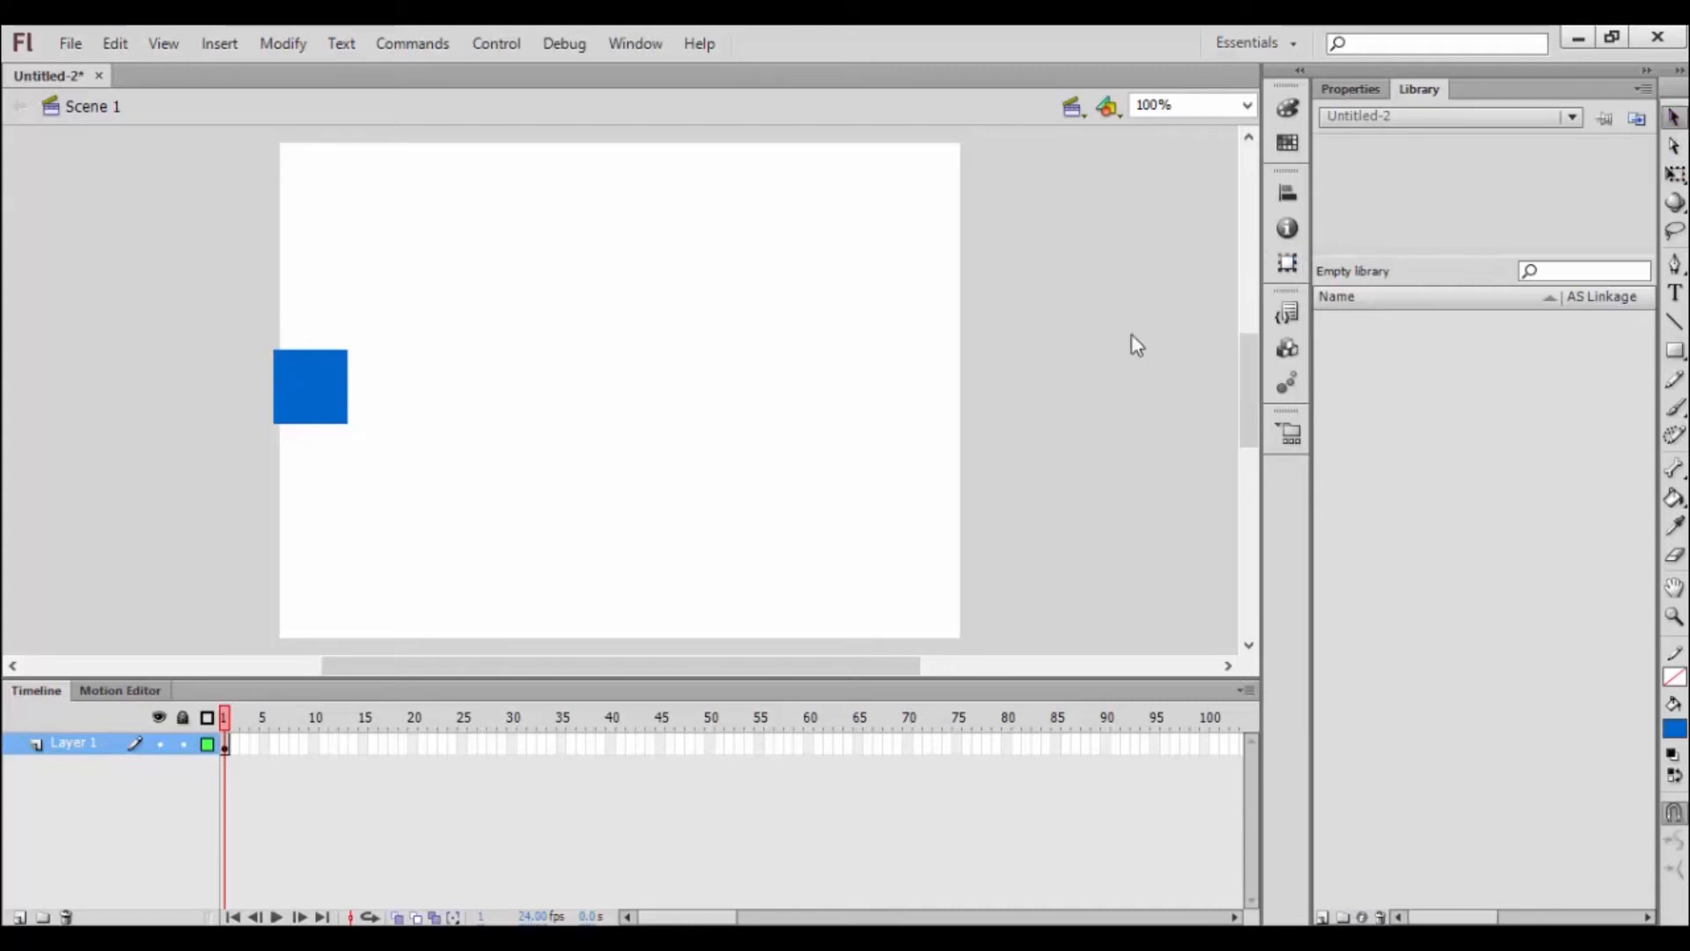
left_click(1675, 175)
left_click(309, 378)
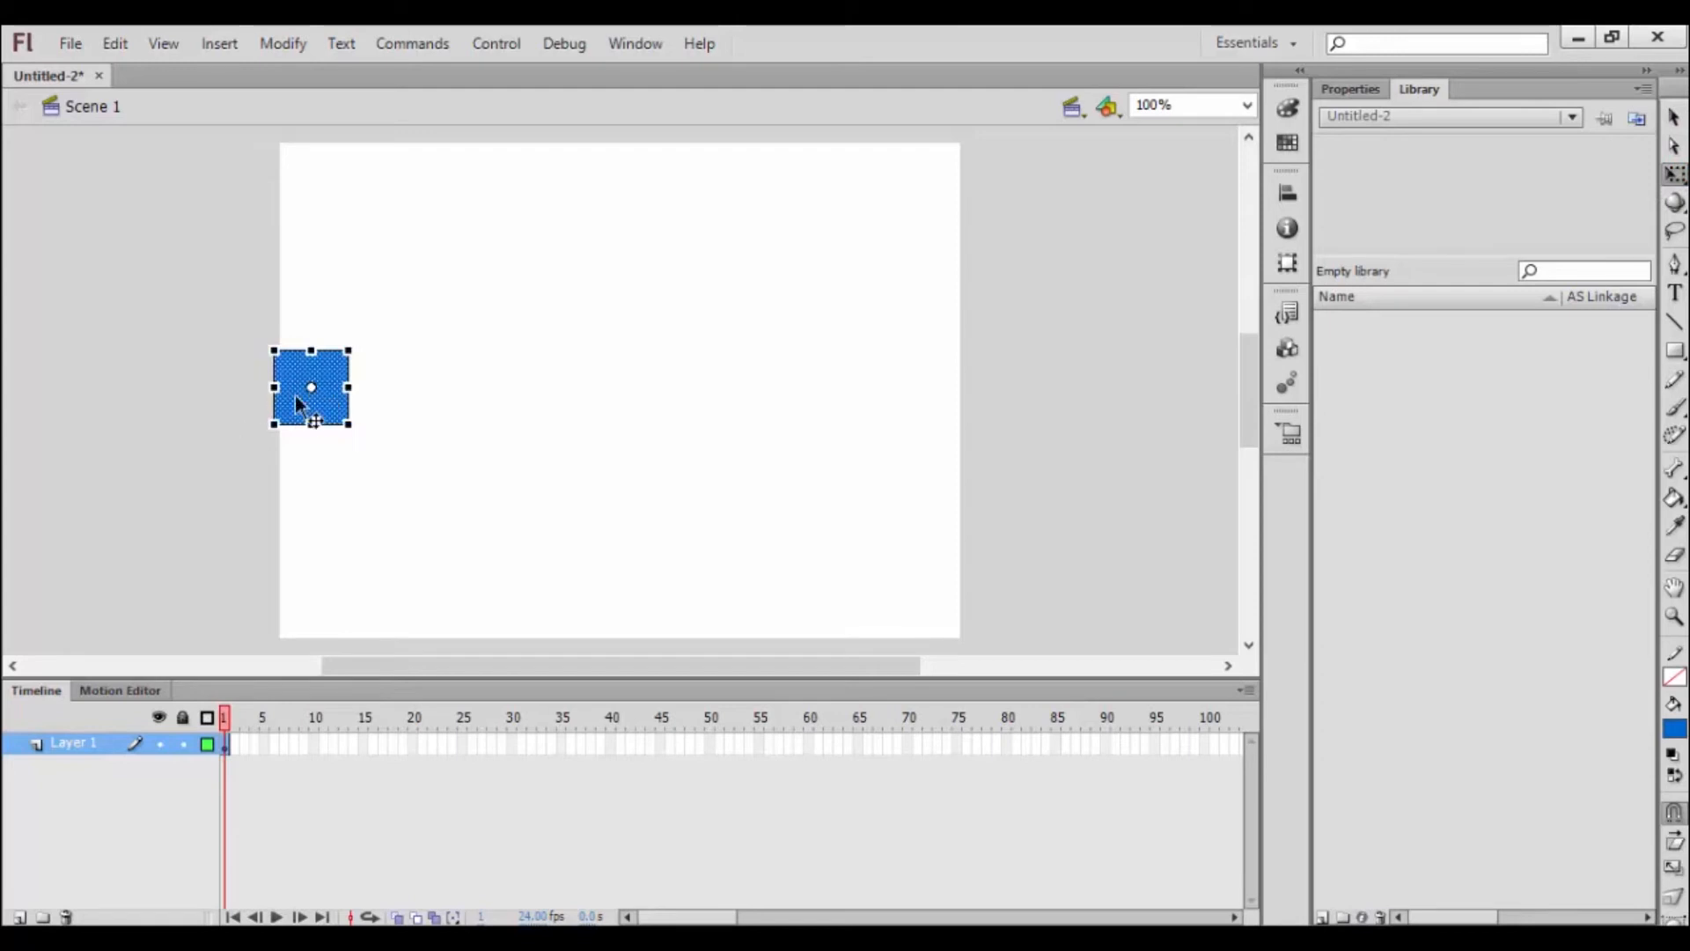
right_click(320, 401)
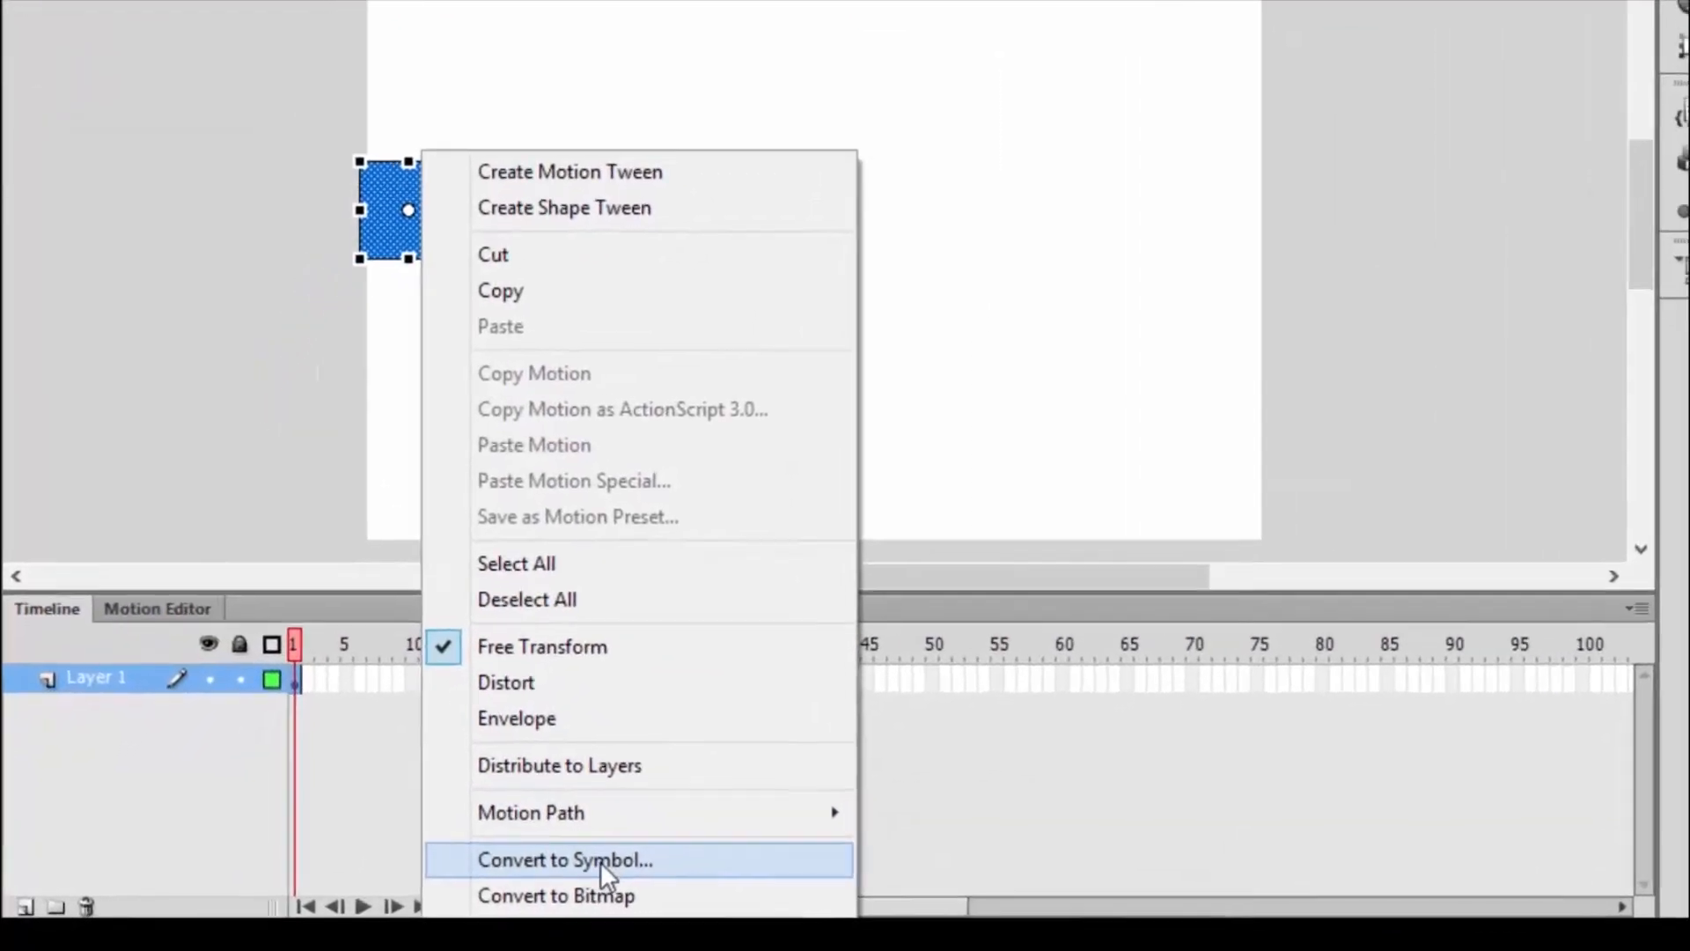
left_click(470, 873)
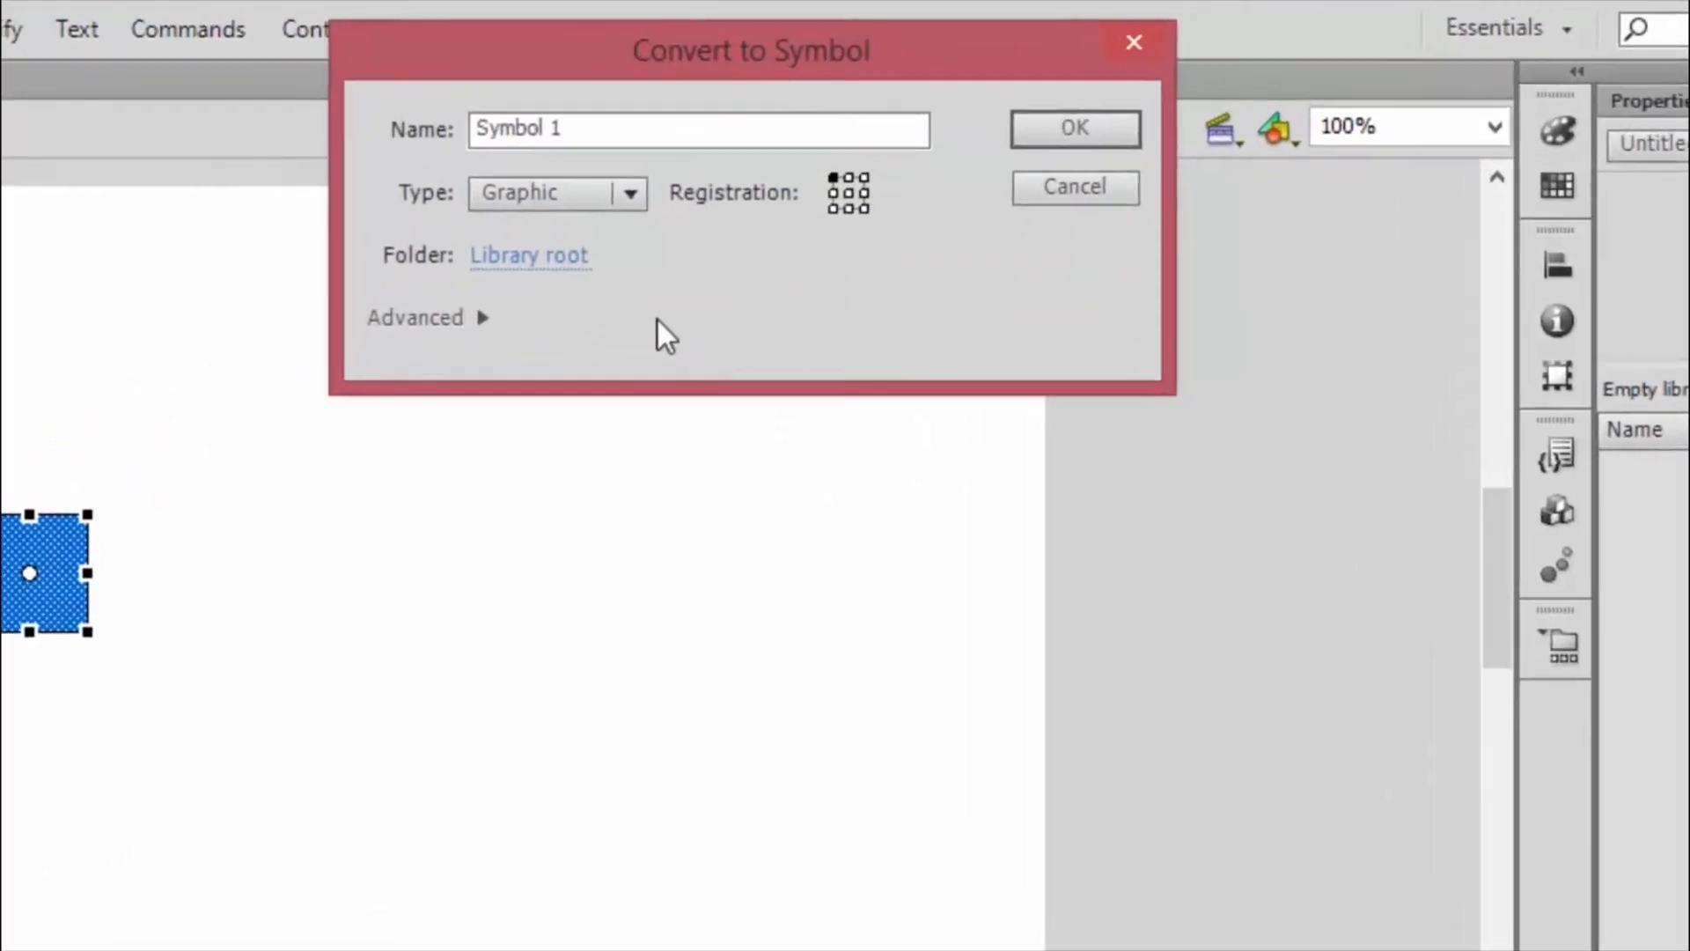
left_click(590, 233)
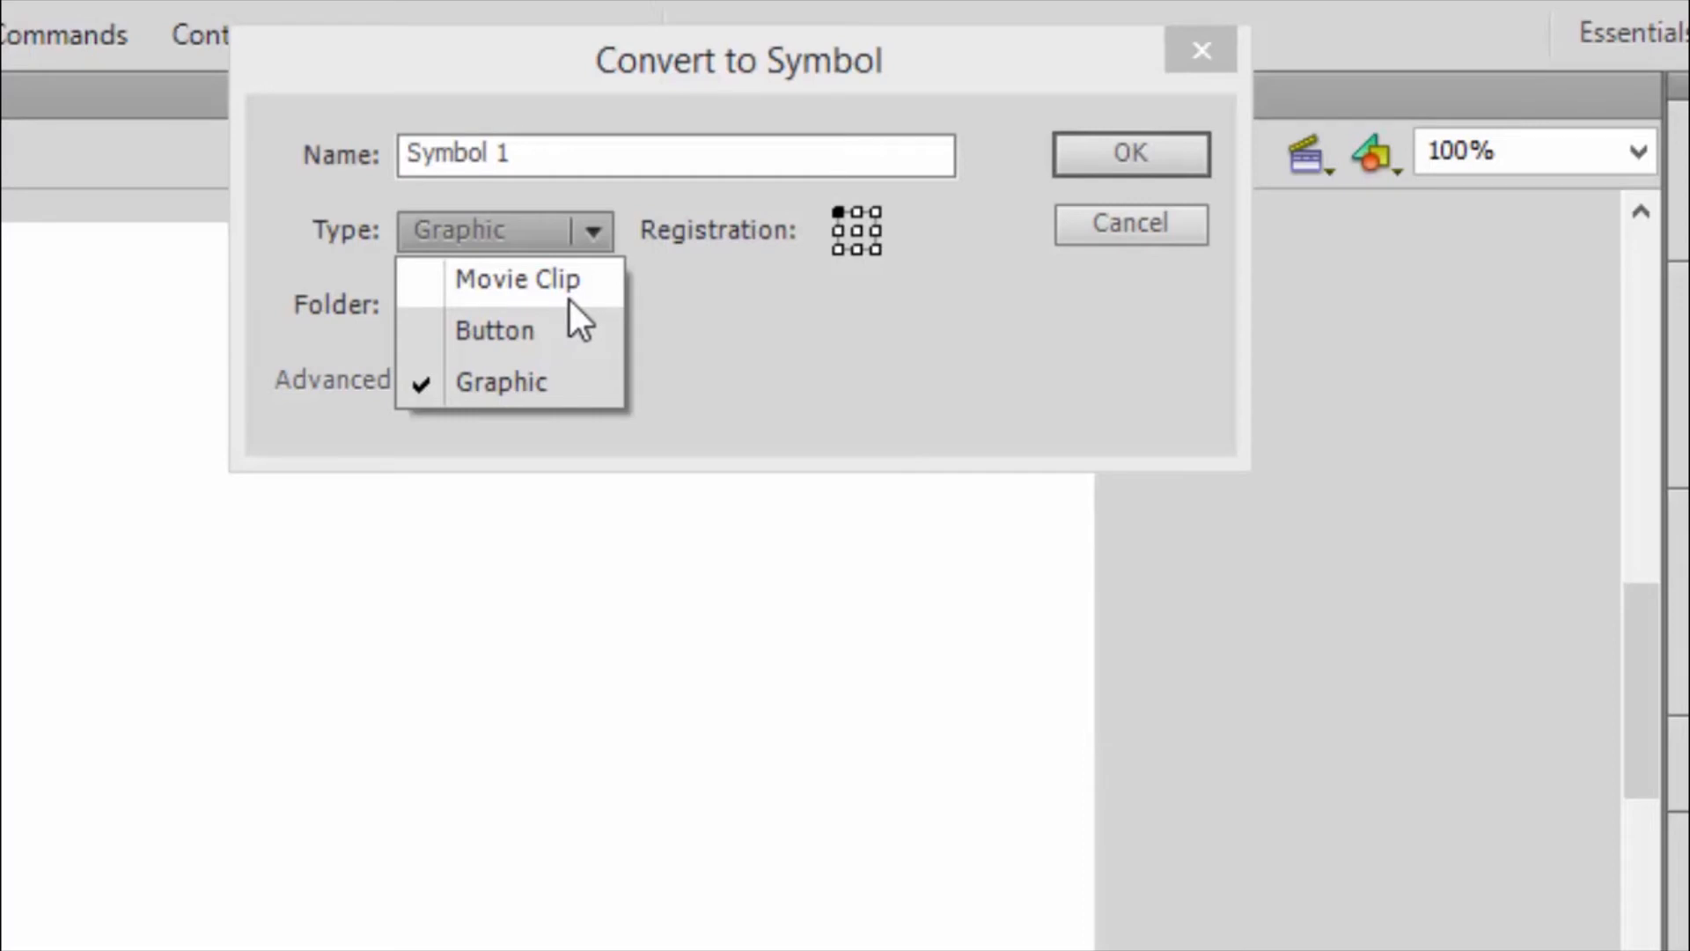
left_click(565, 379)
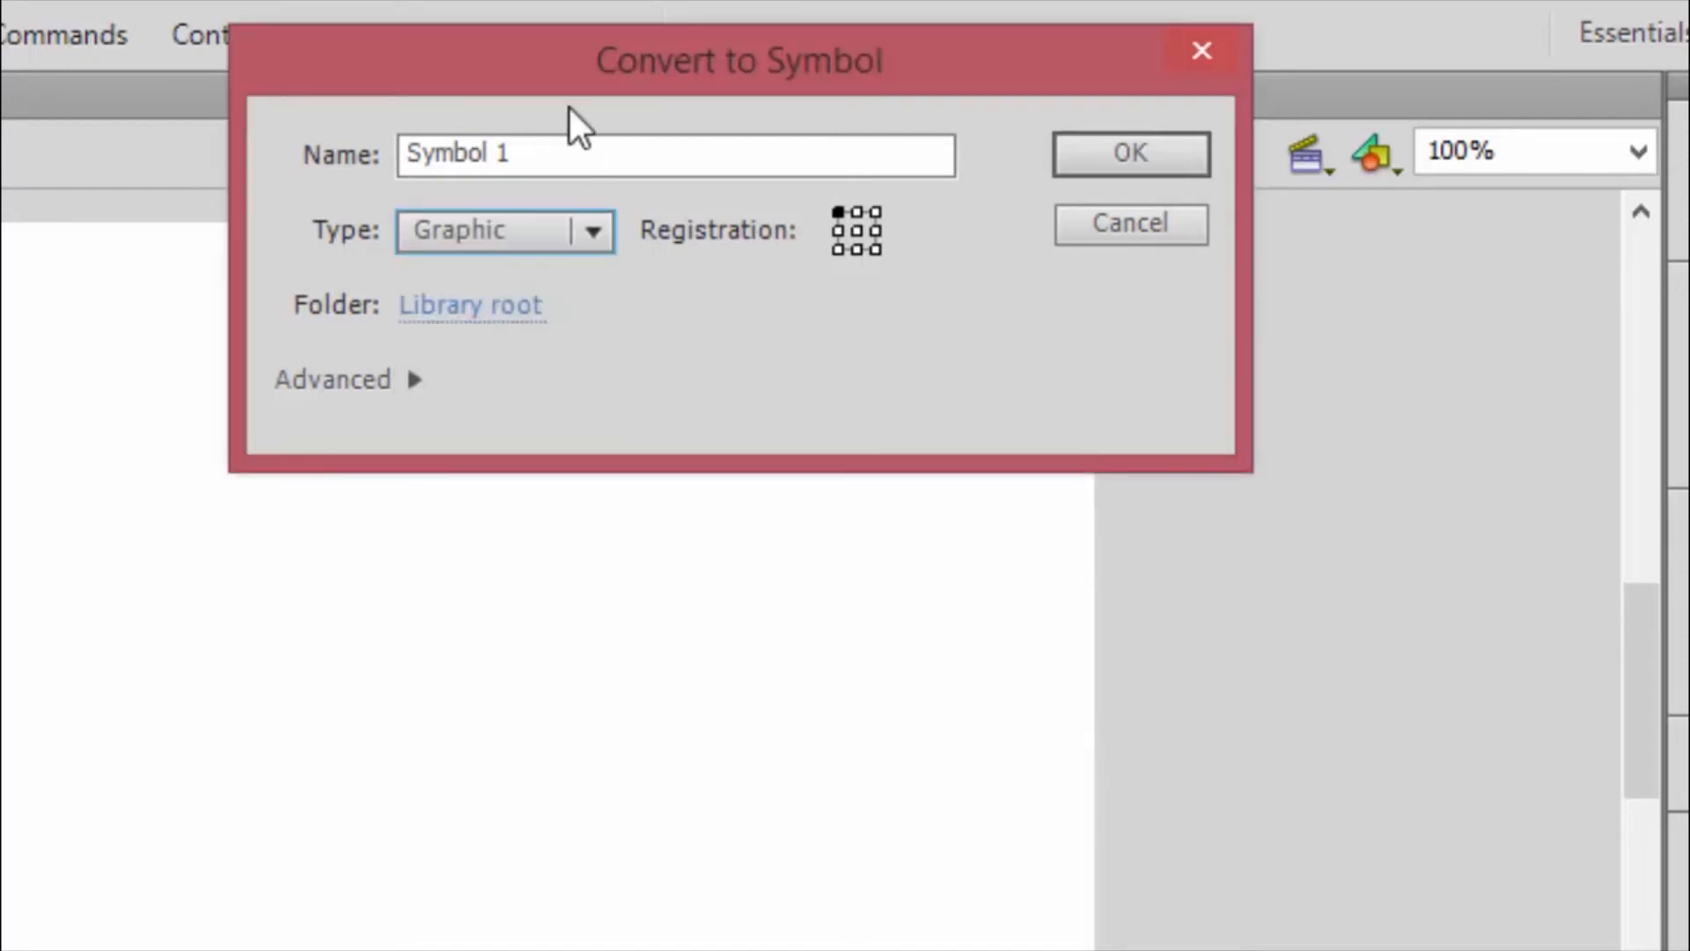
left_click_drag(551, 155, 396, 207)
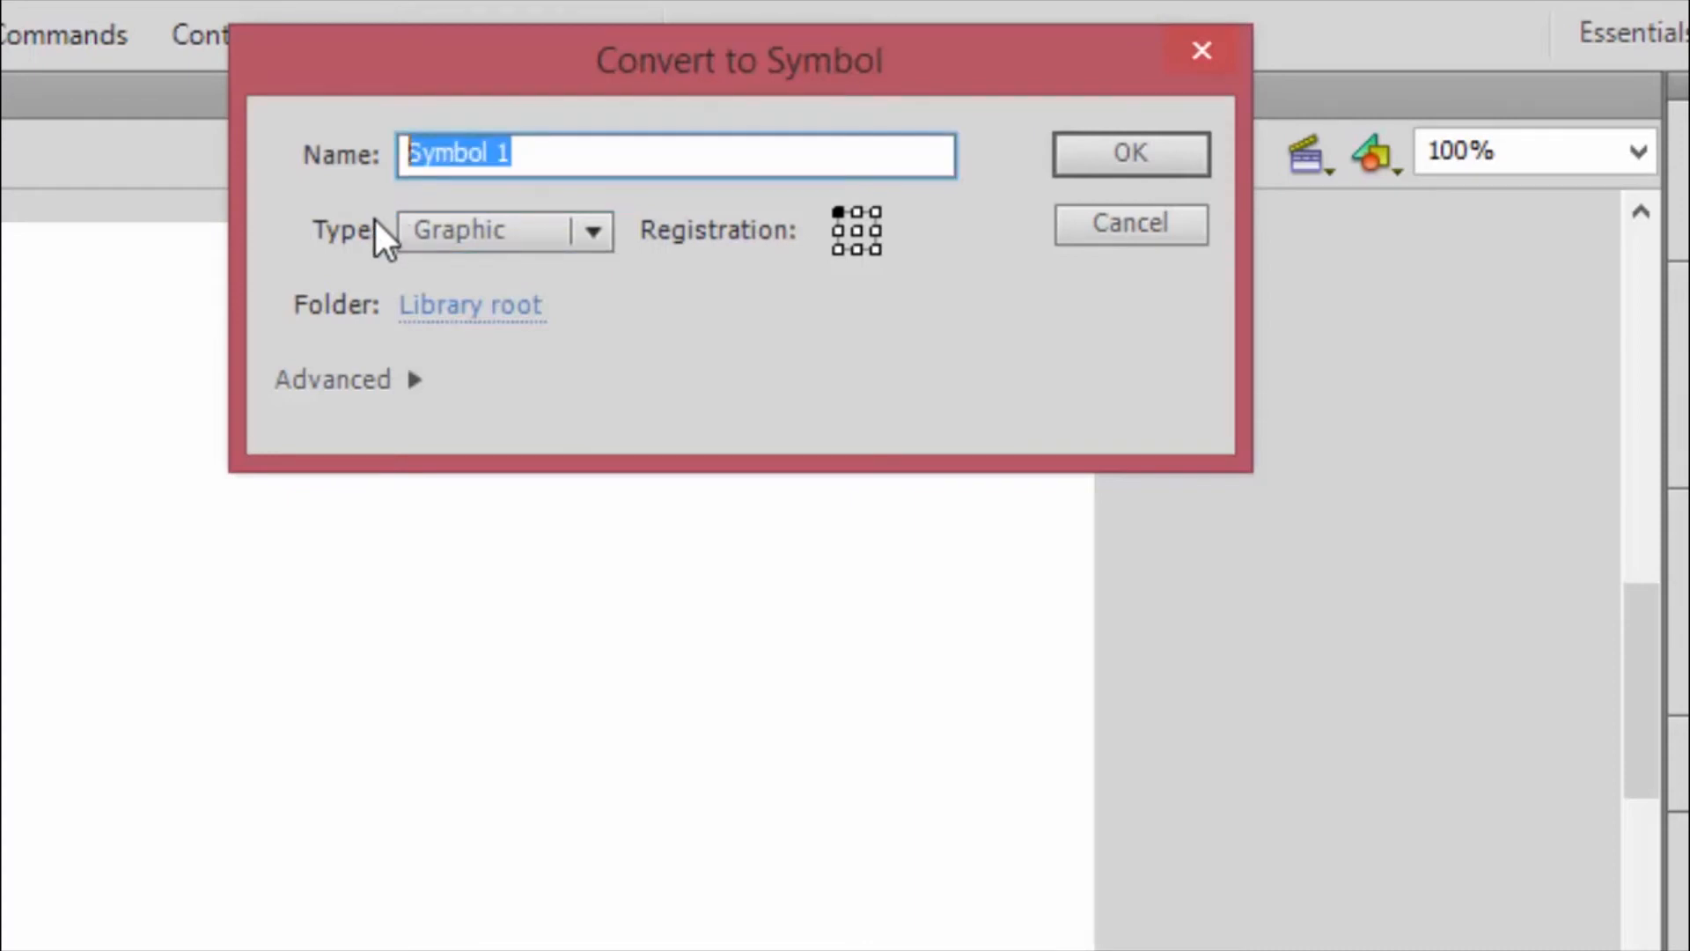
type("kotak")
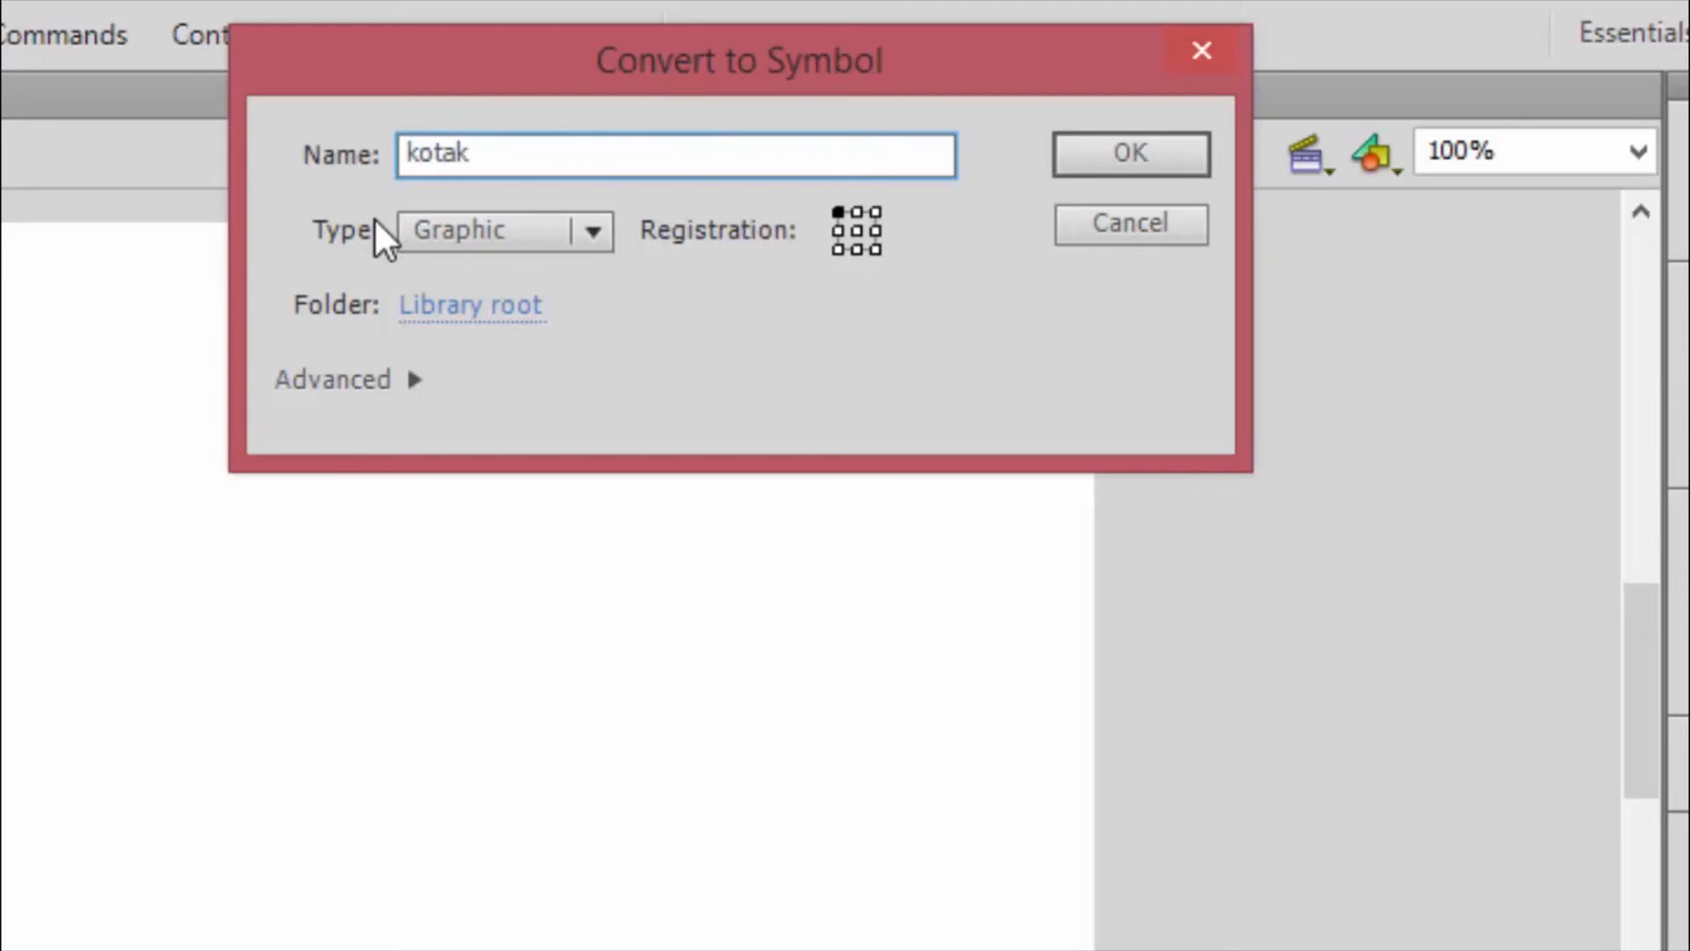
left_click(1159, 160)
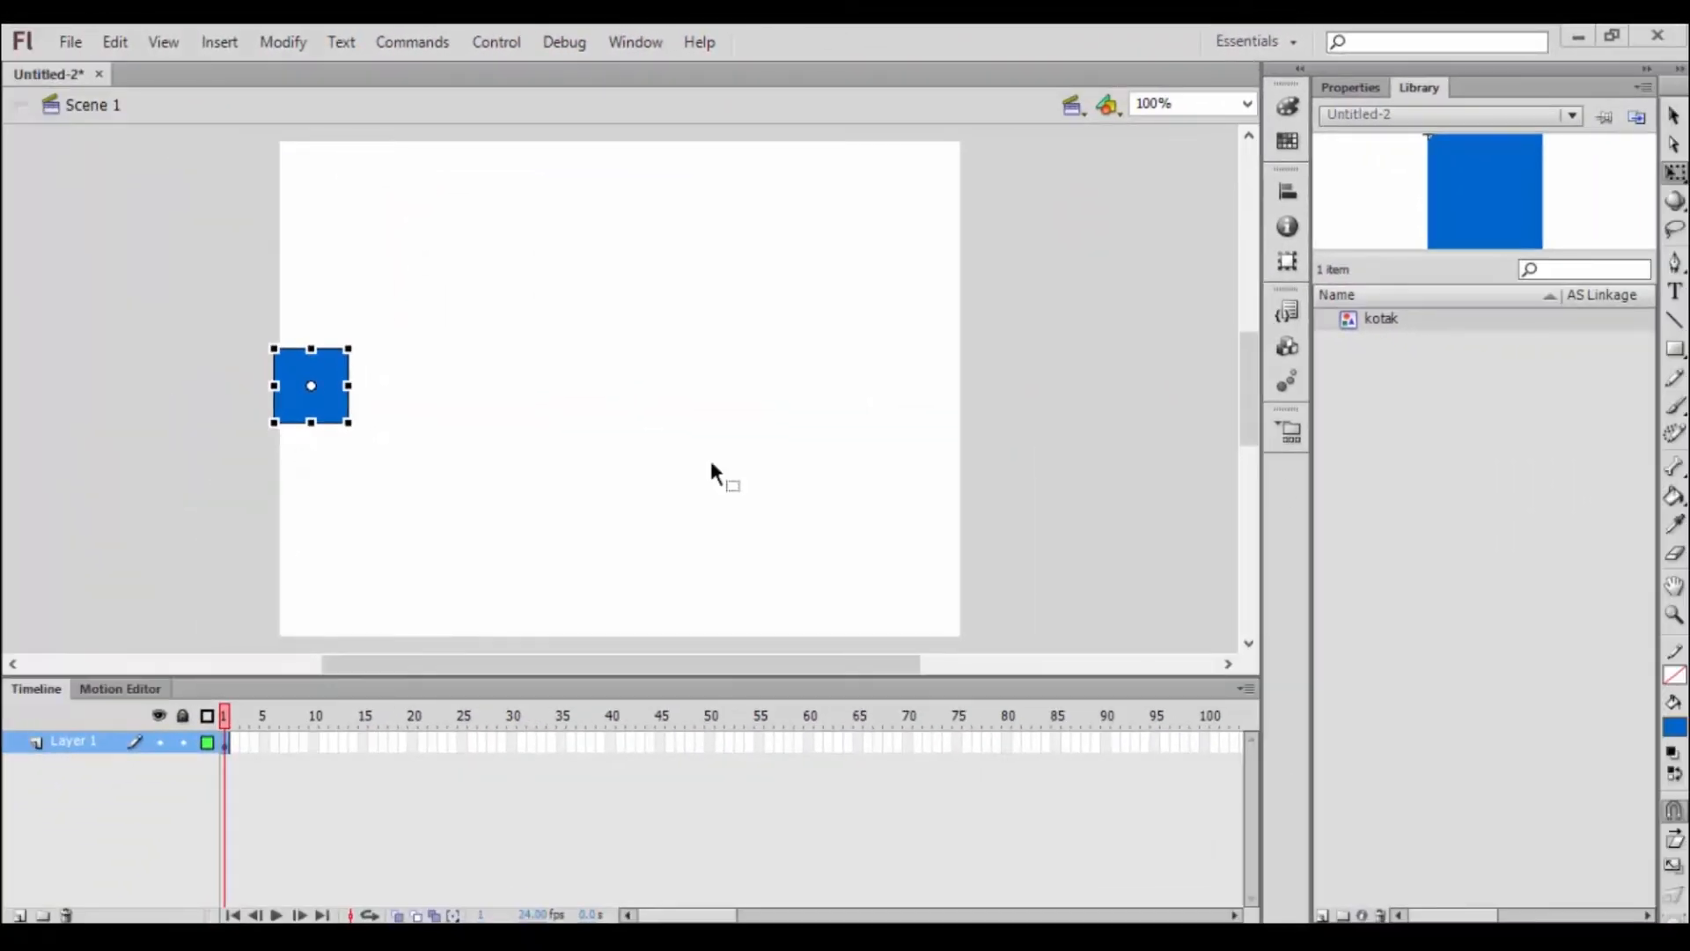
Insert a keyframe at frame 40 of Layer 1.
left_click_drag(1417, 215, 729, 570)
left_click(1676, 115)
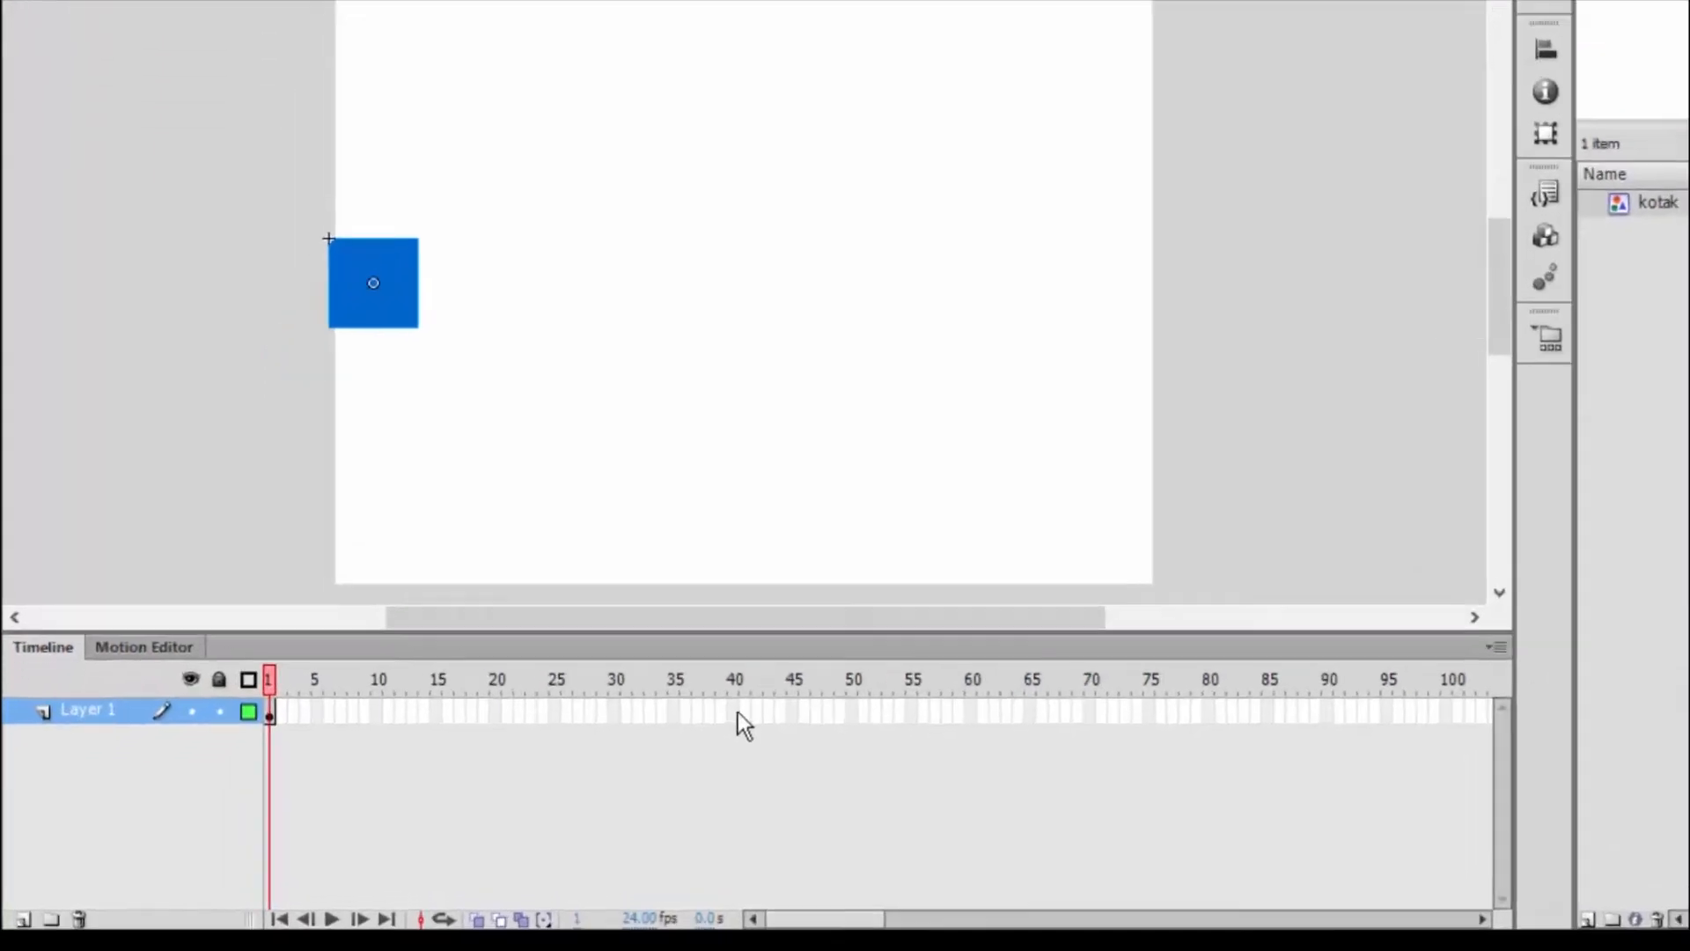
left_click(615, 743)
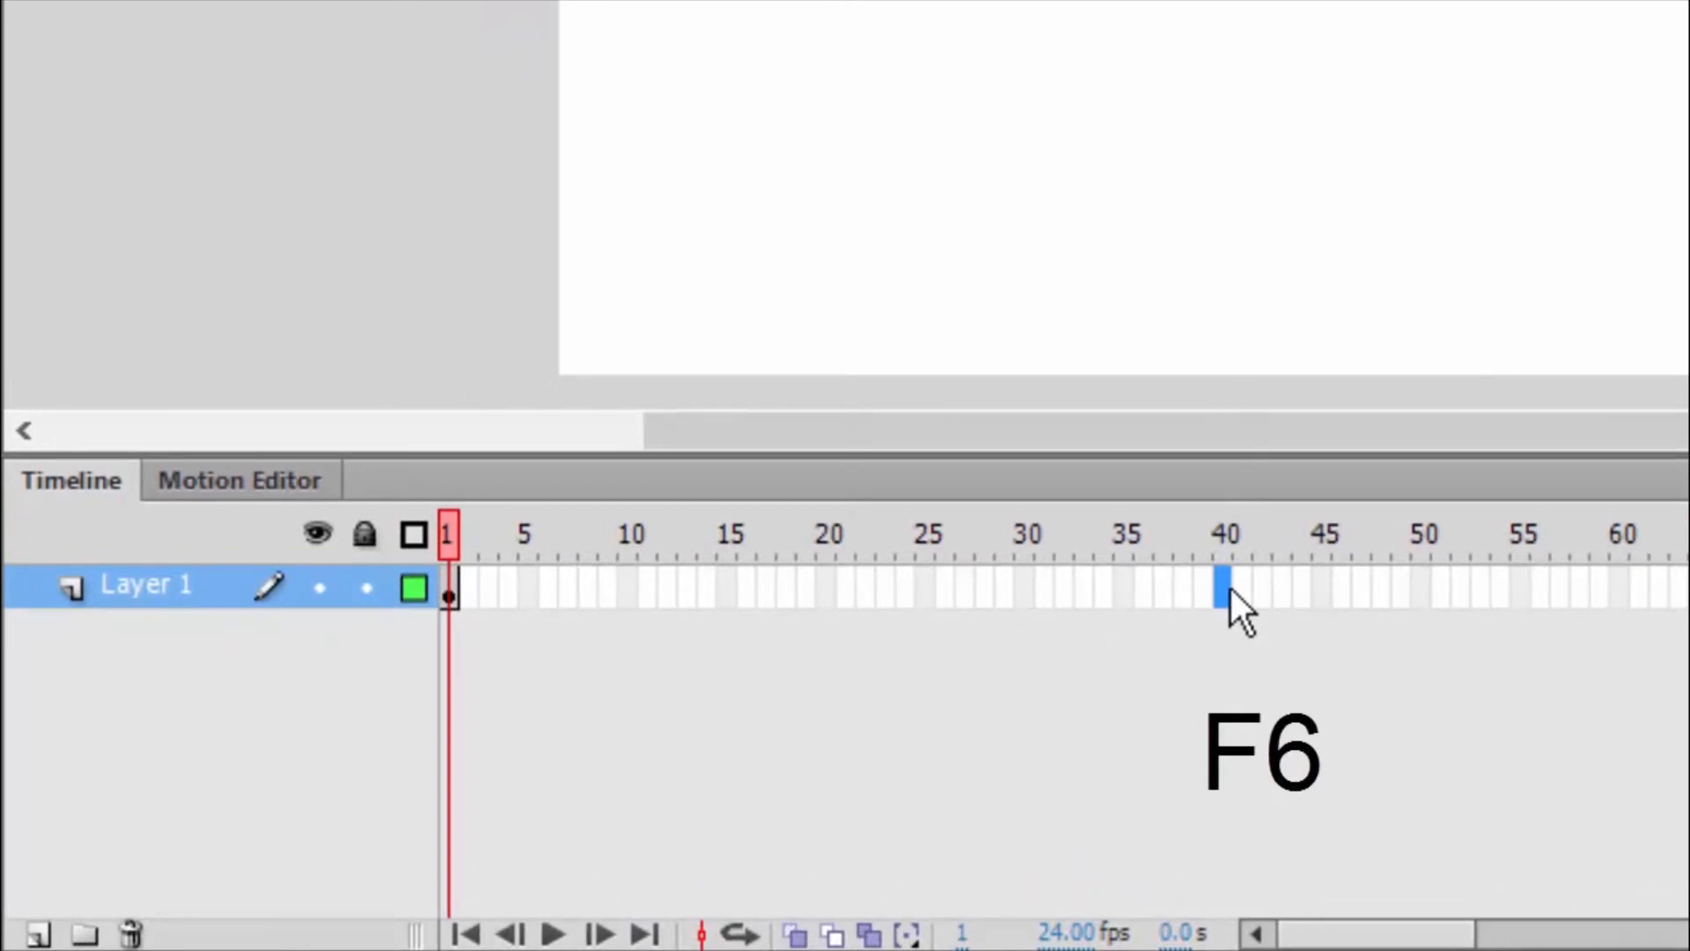
key("F6")
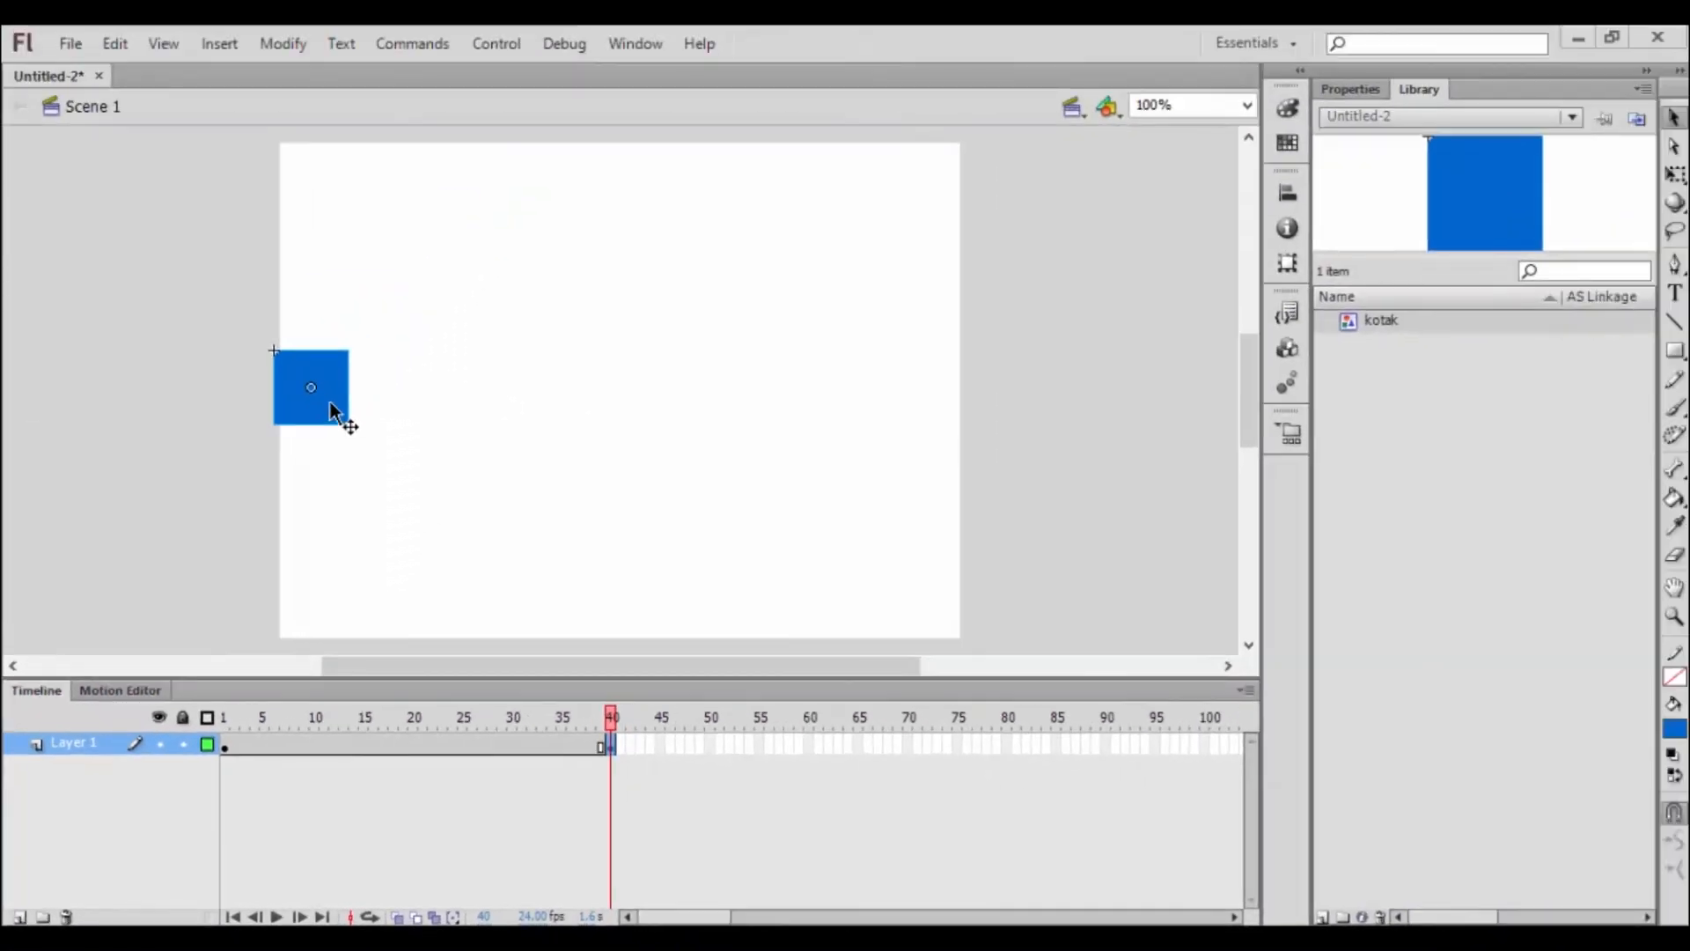
Move the blue square in frame 40 straight across to the stage's right edge and compare its positions in frames 1 and 40.
key("q")
left_click(330, 401)
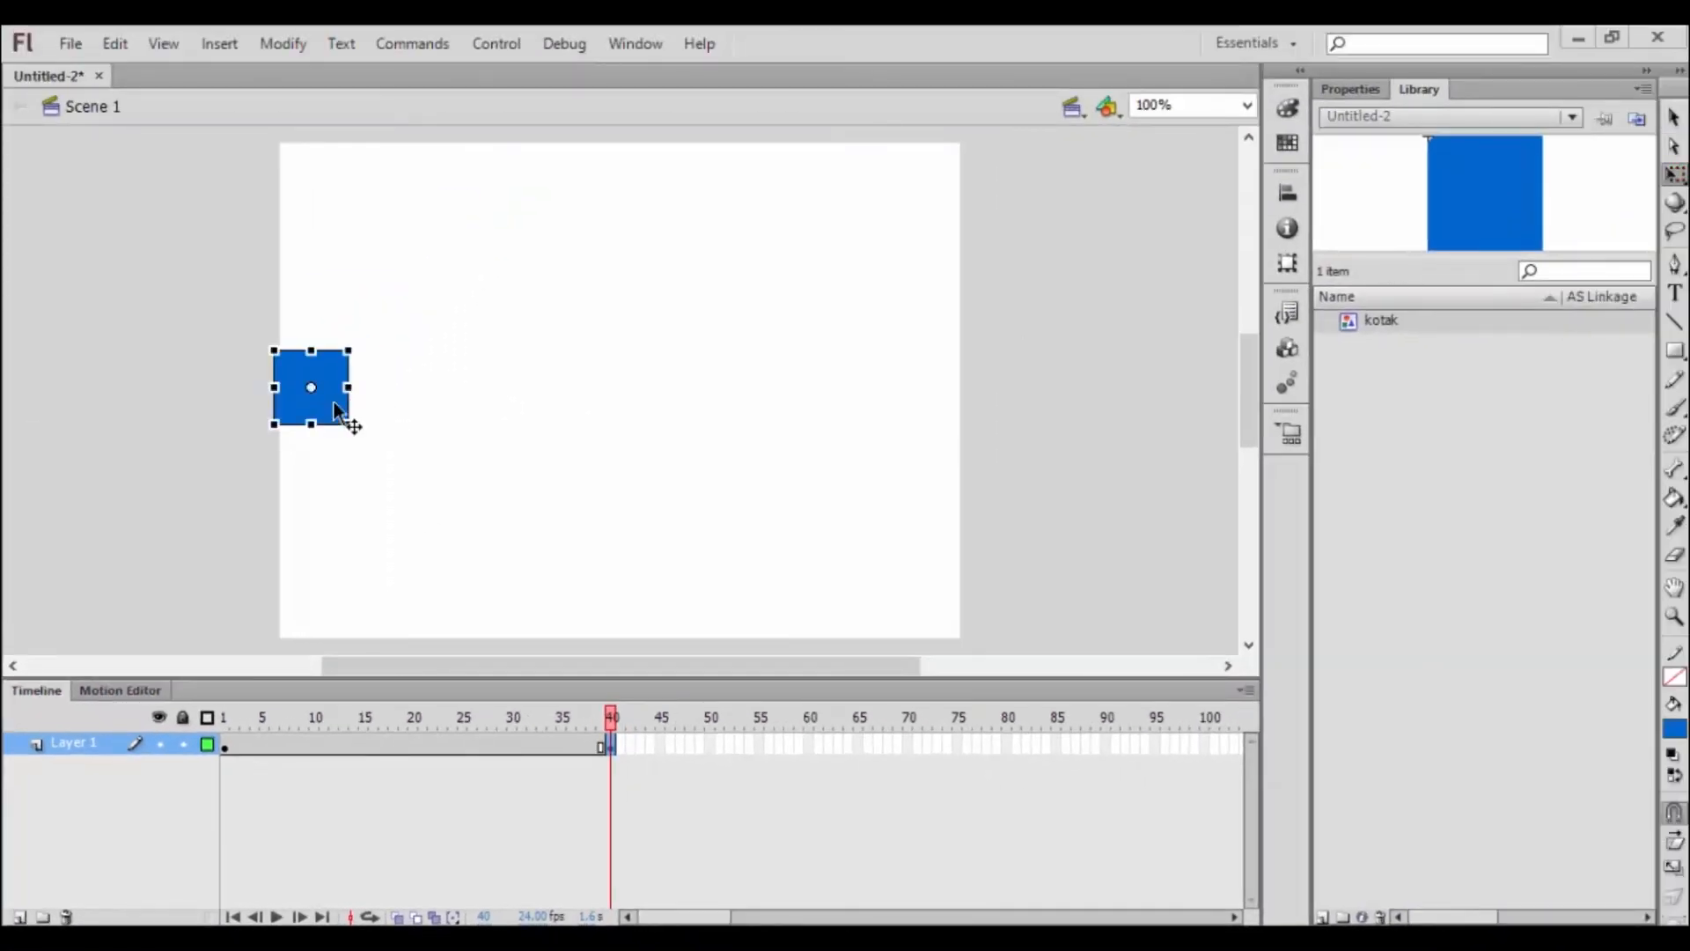
left_click_drag(334, 404, 1003, 407)
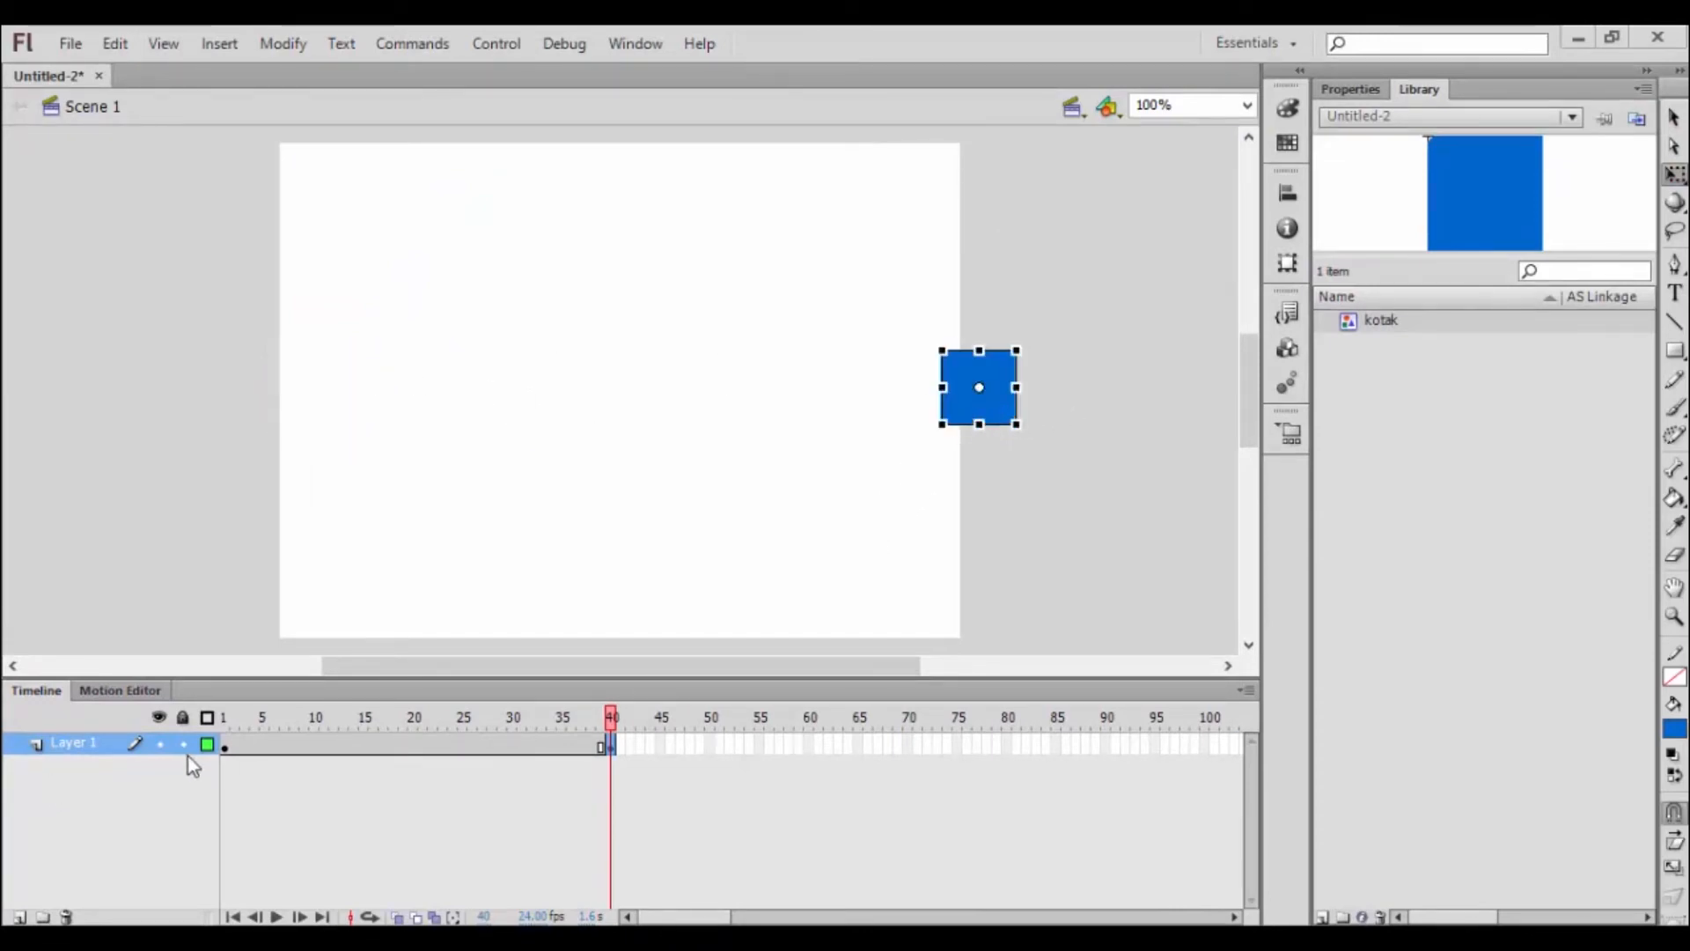
left_click(223, 745)
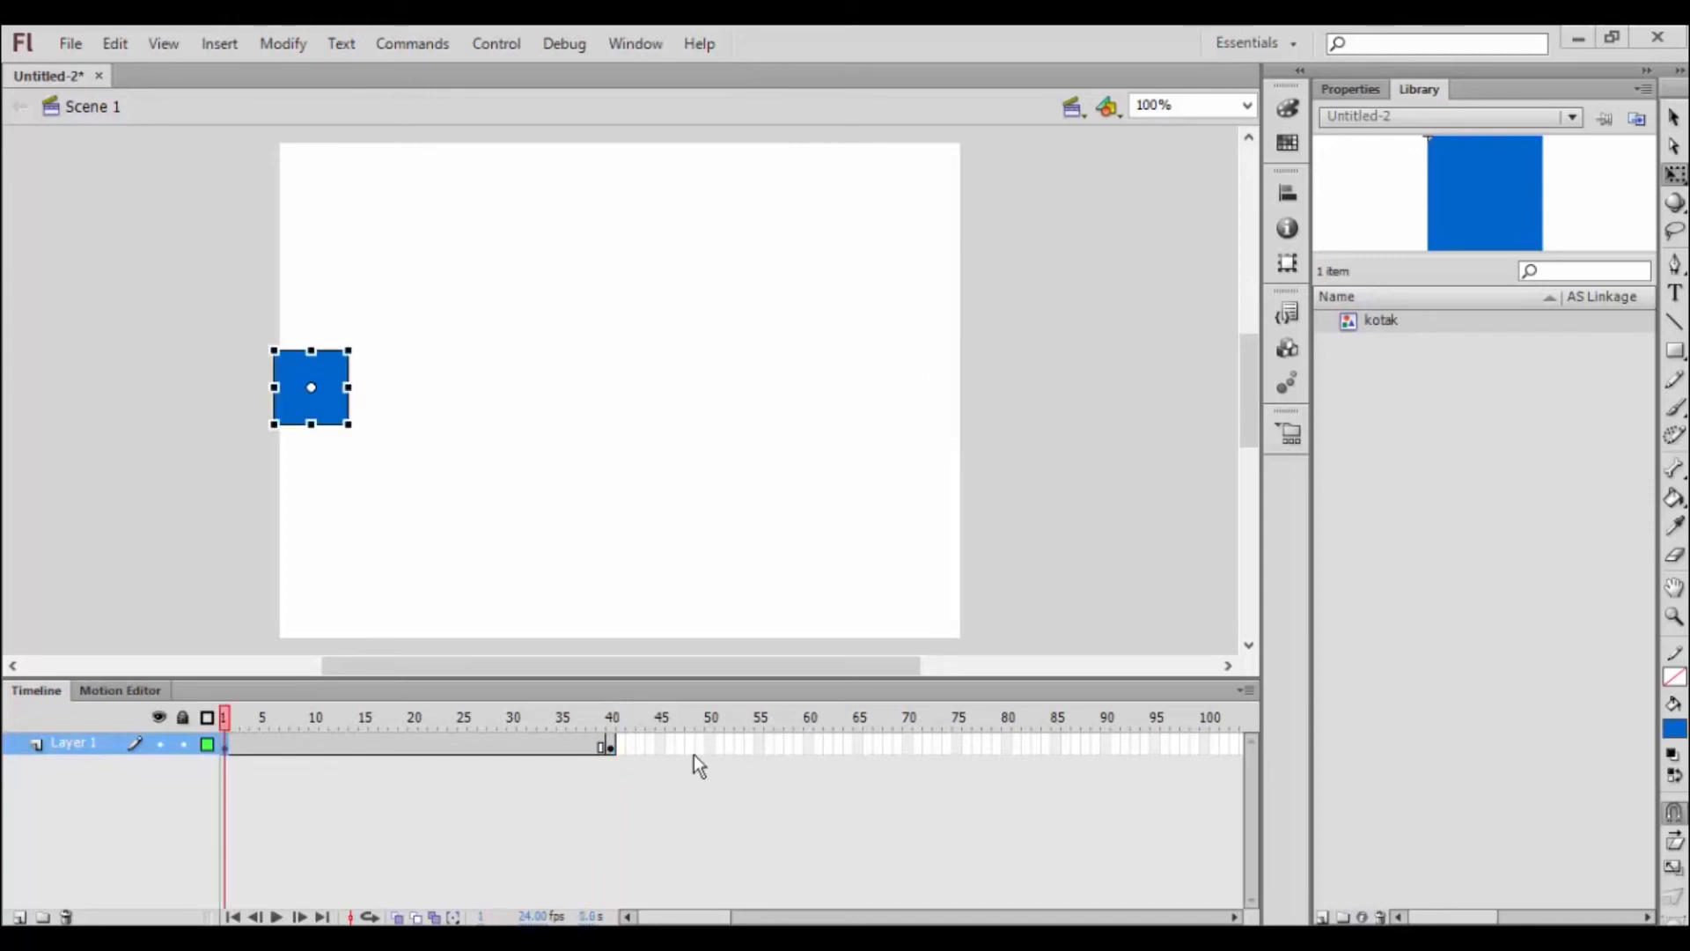
left_click(610, 745)
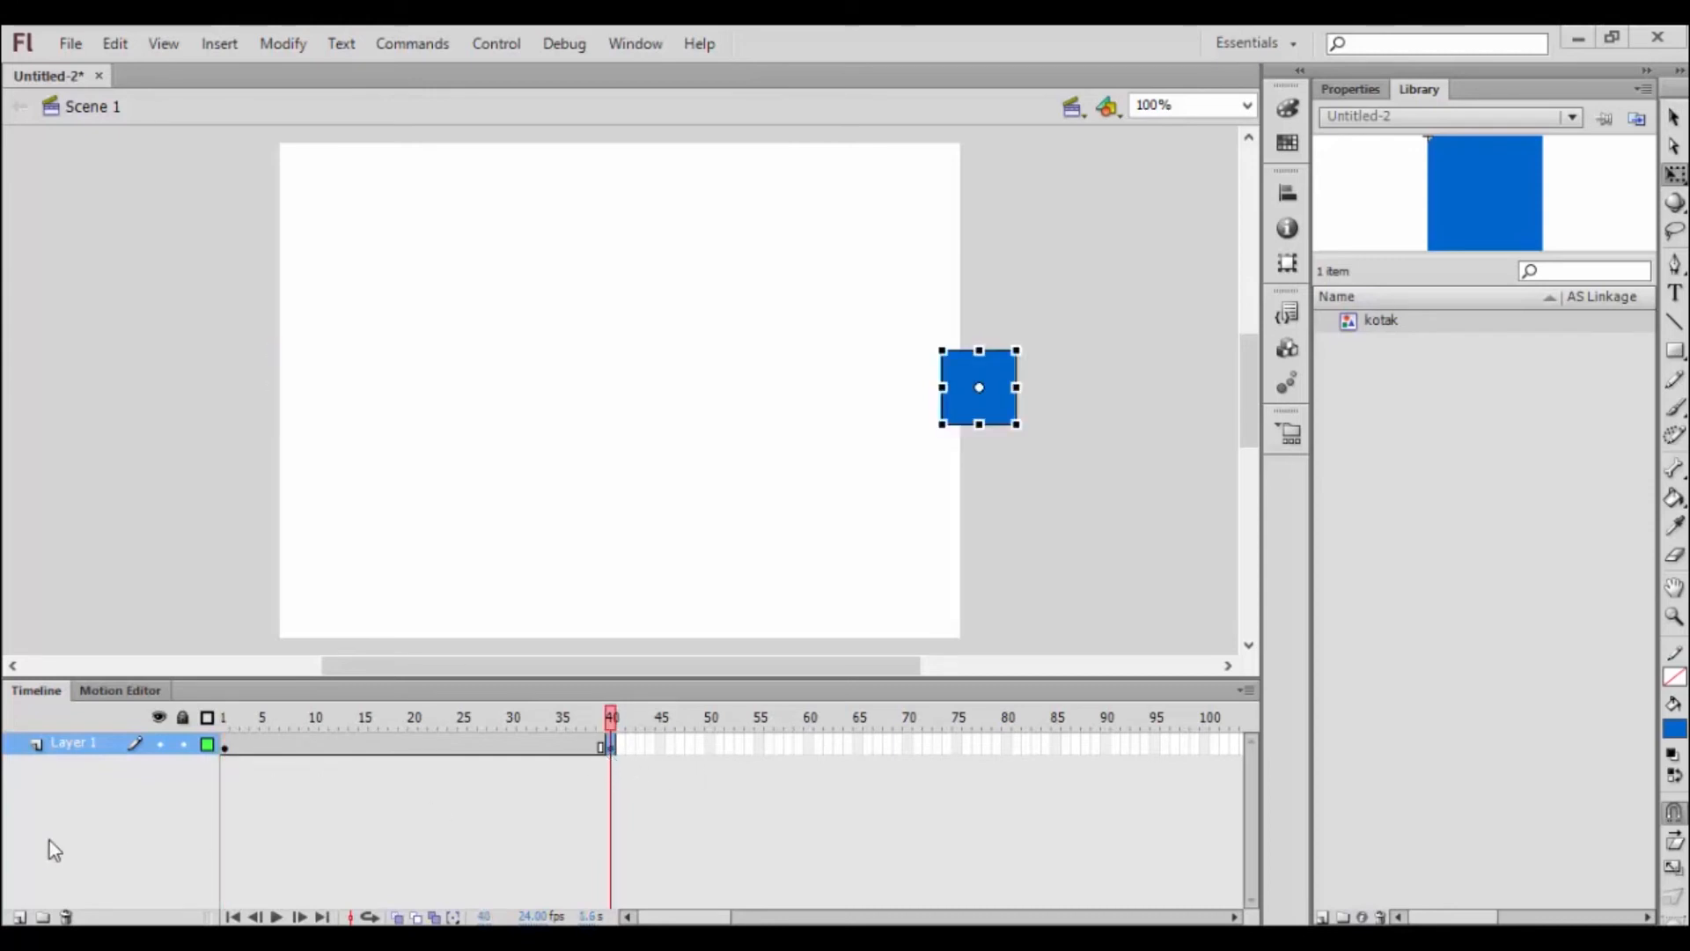
Create a classic tween between the keyframes at frames 1 and 40 of Layer 1.
left_click(226, 745)
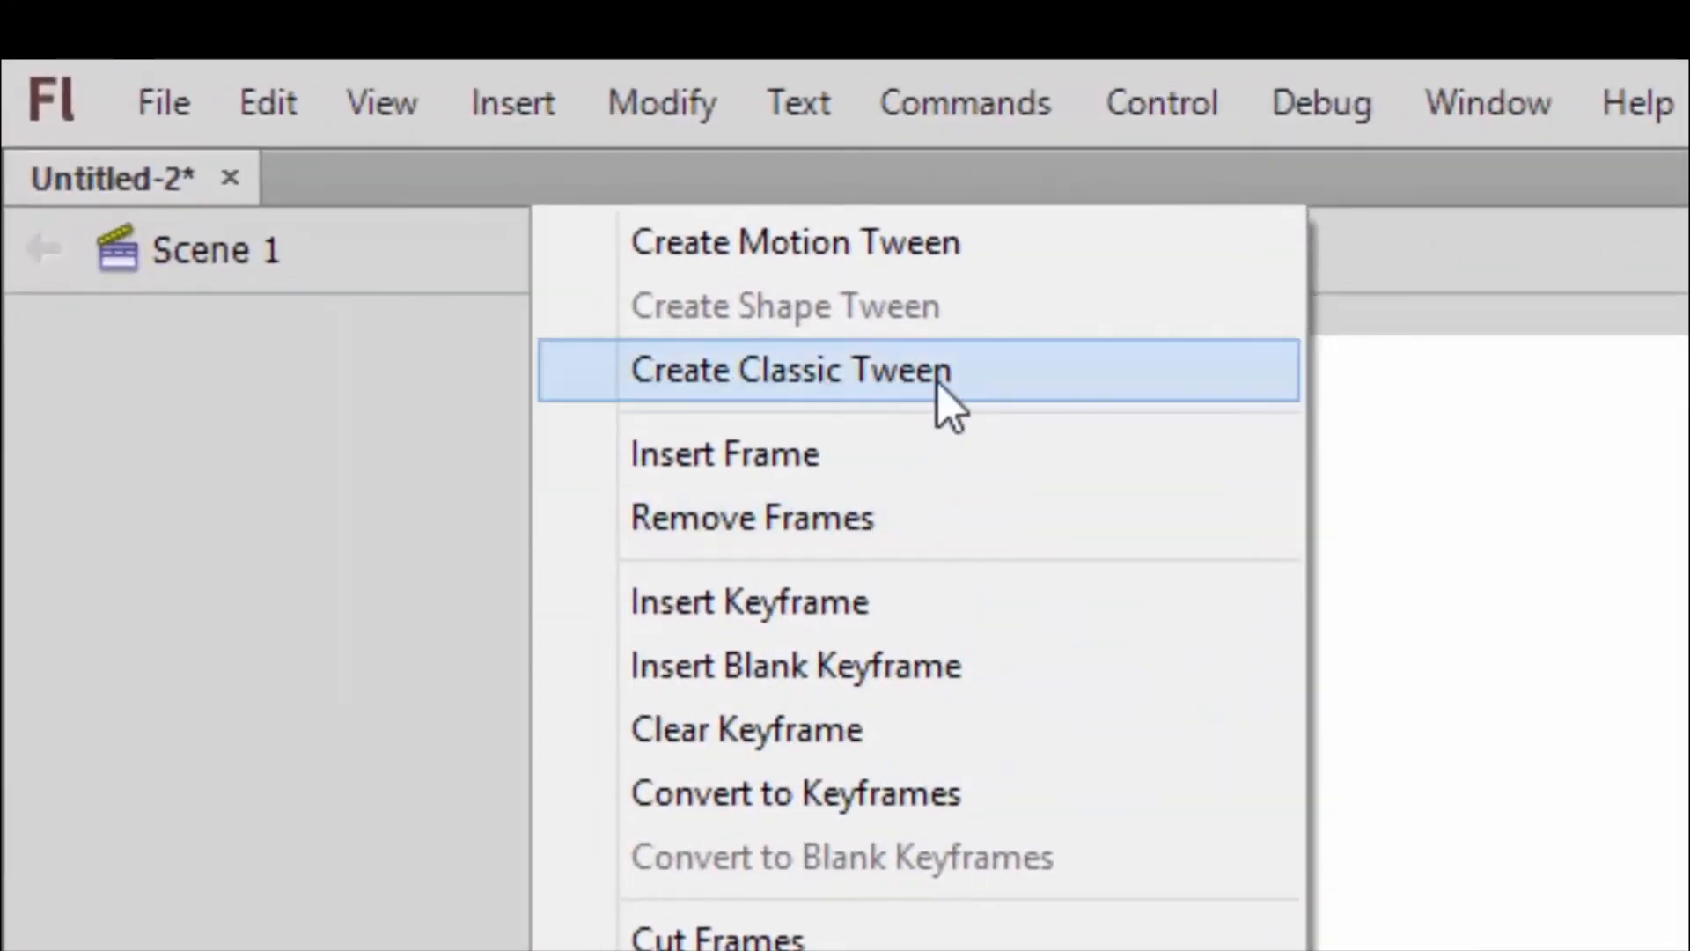
left_click(938, 383)
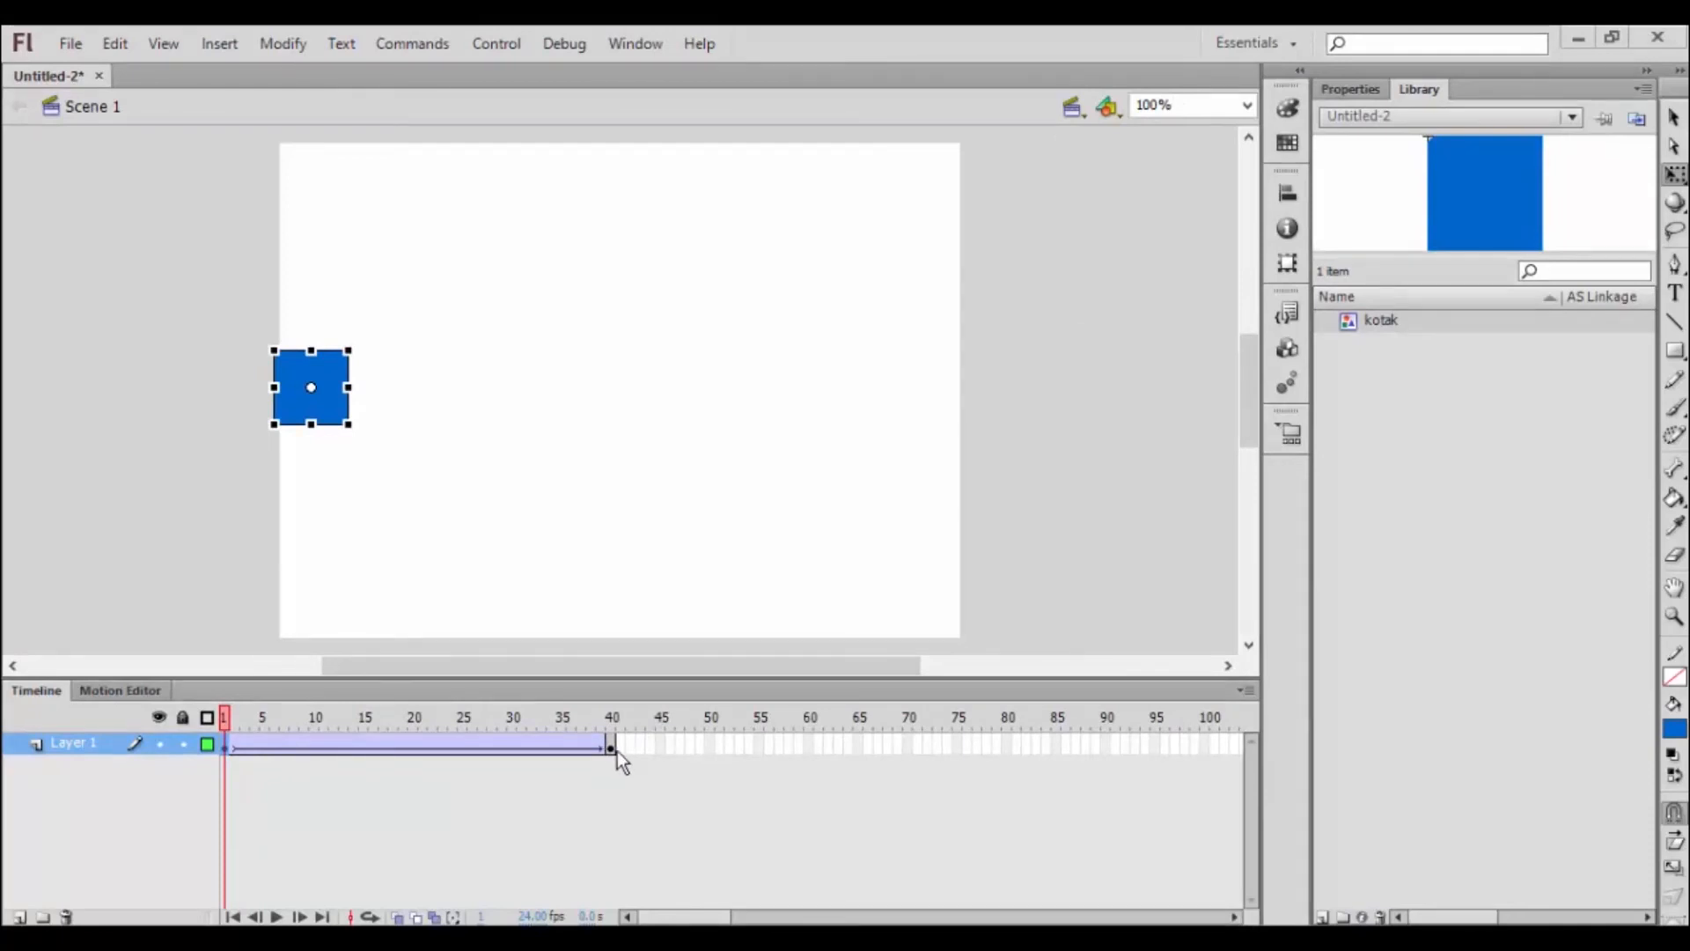
Play the square's classic tween several times on the timeline.
mouse_move(177, 937)
key("Return")
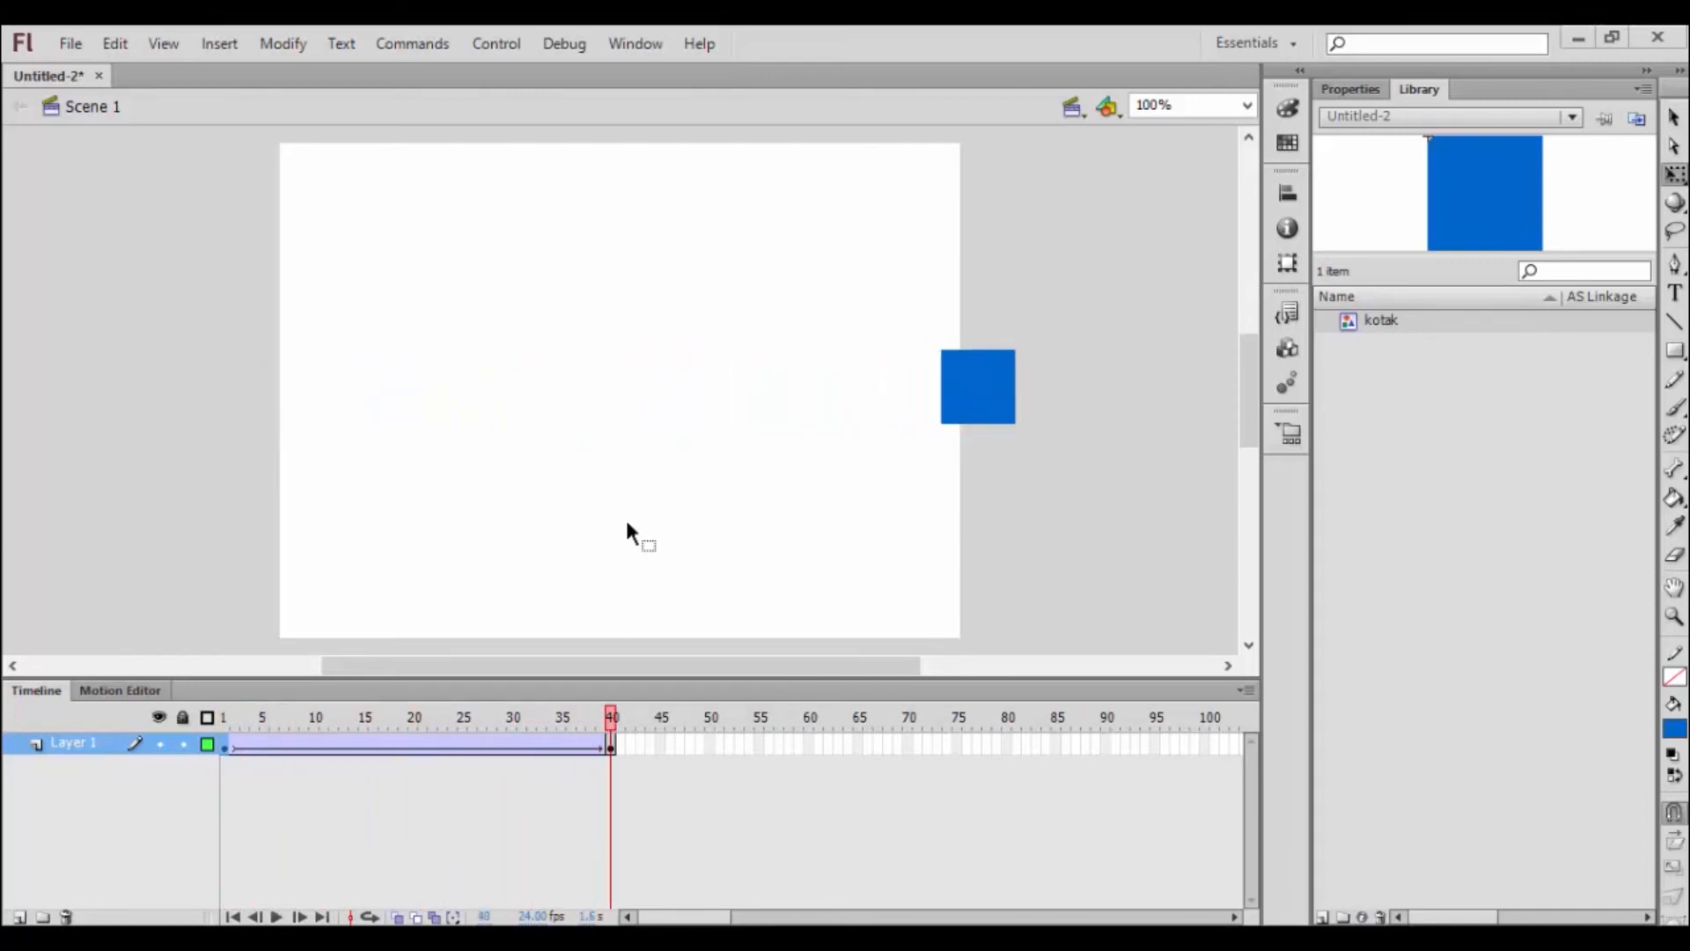
key("Return")
key("Return")
key("Return")
key("Return")
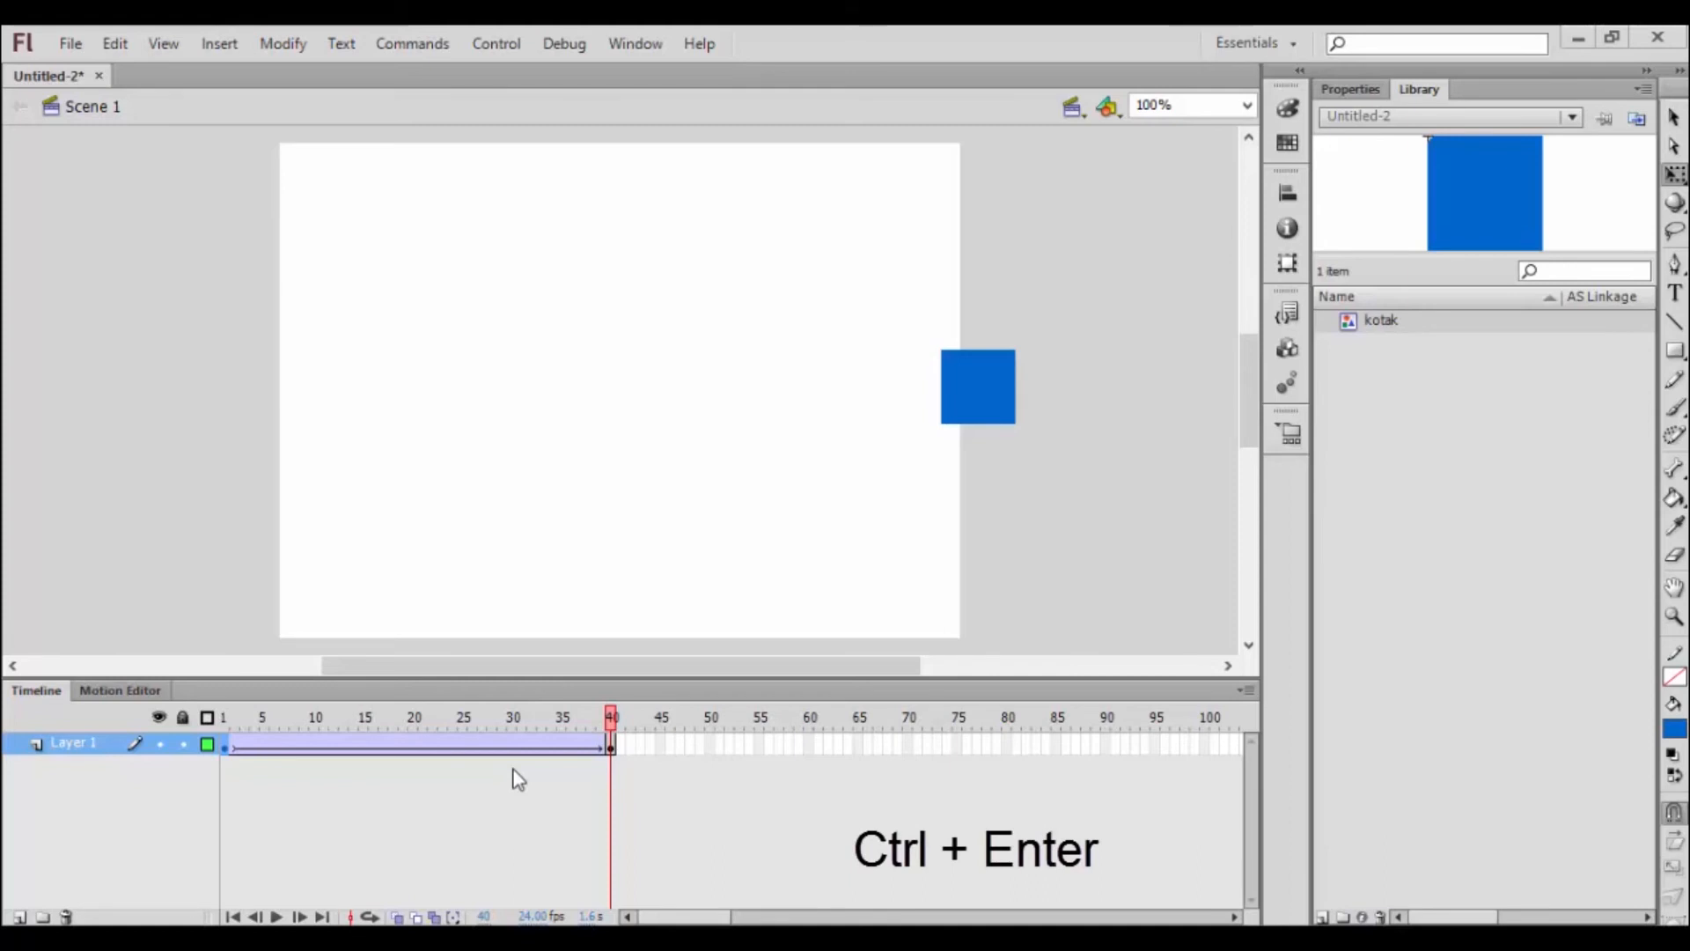
Test the movie in the player window, close it and replay the tween on the timeline.
key("ctrl+Return")
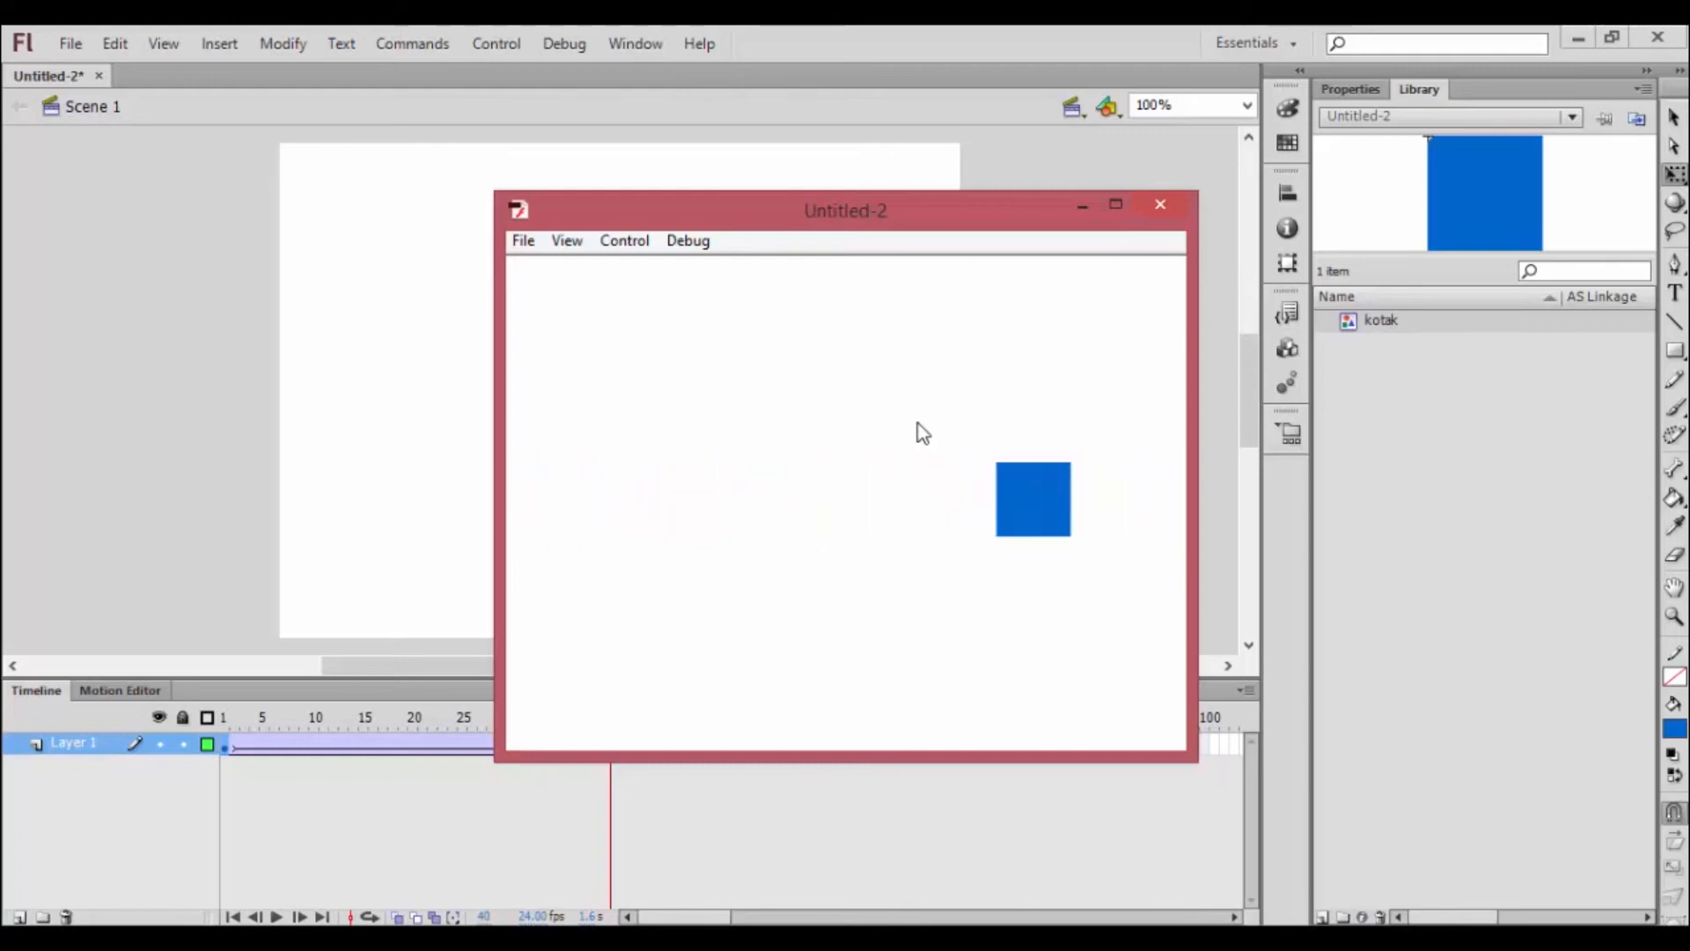
left_click(1161, 205)
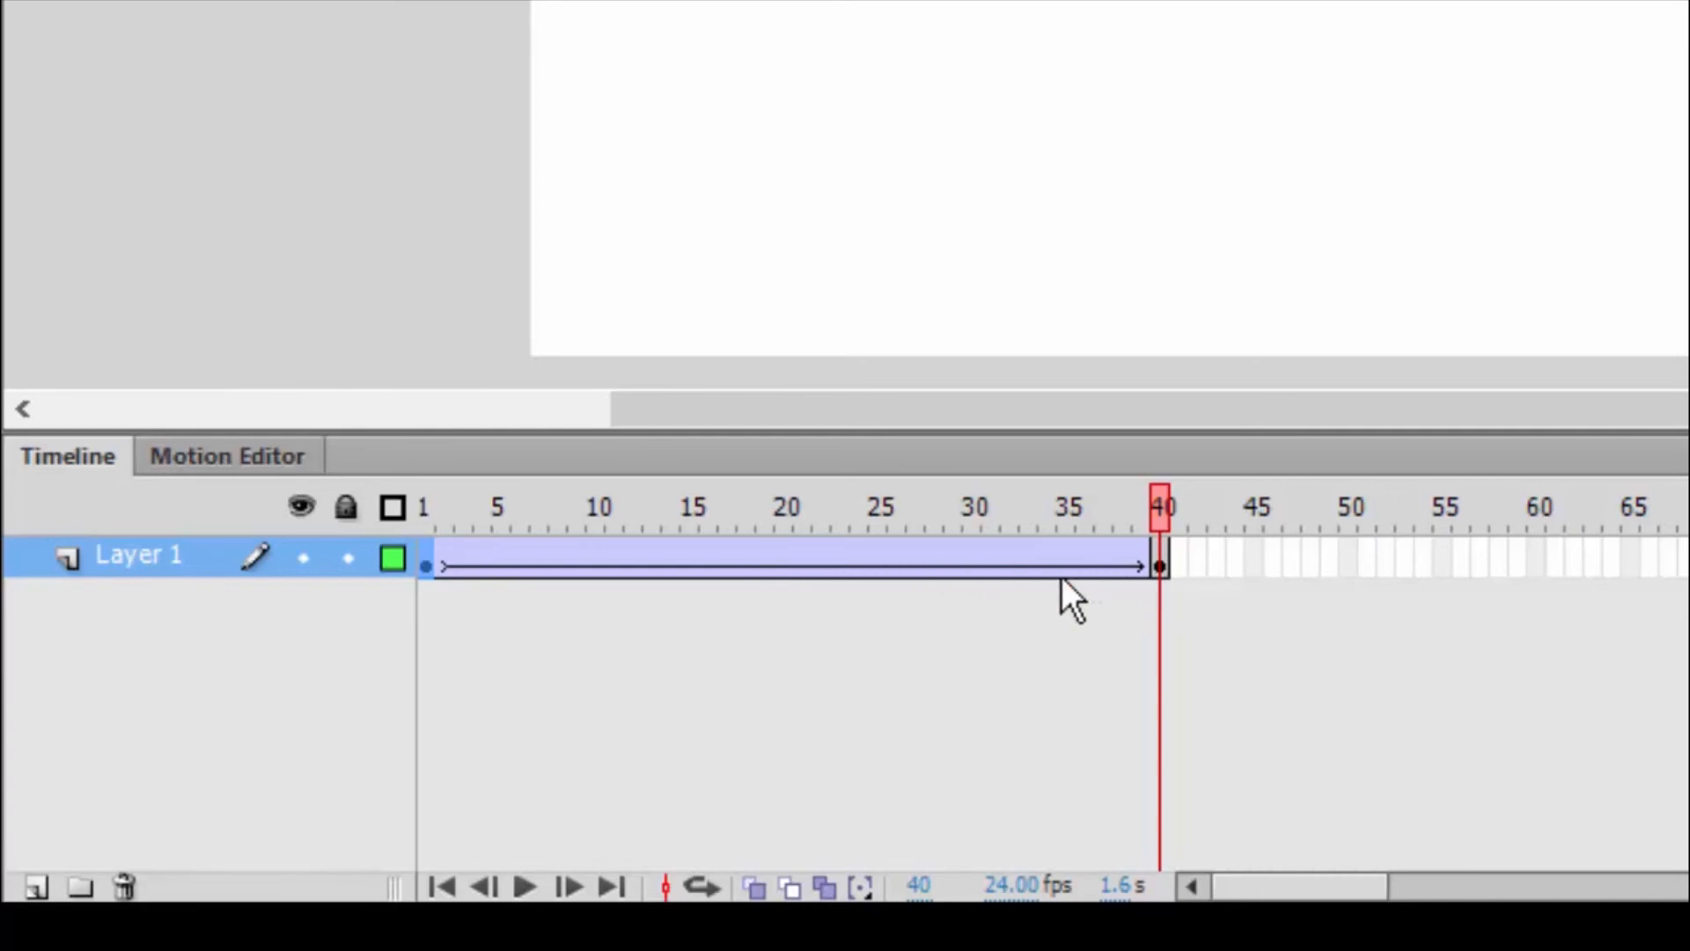
left_click_drag(419, 559, 437, 569)
key("Return")
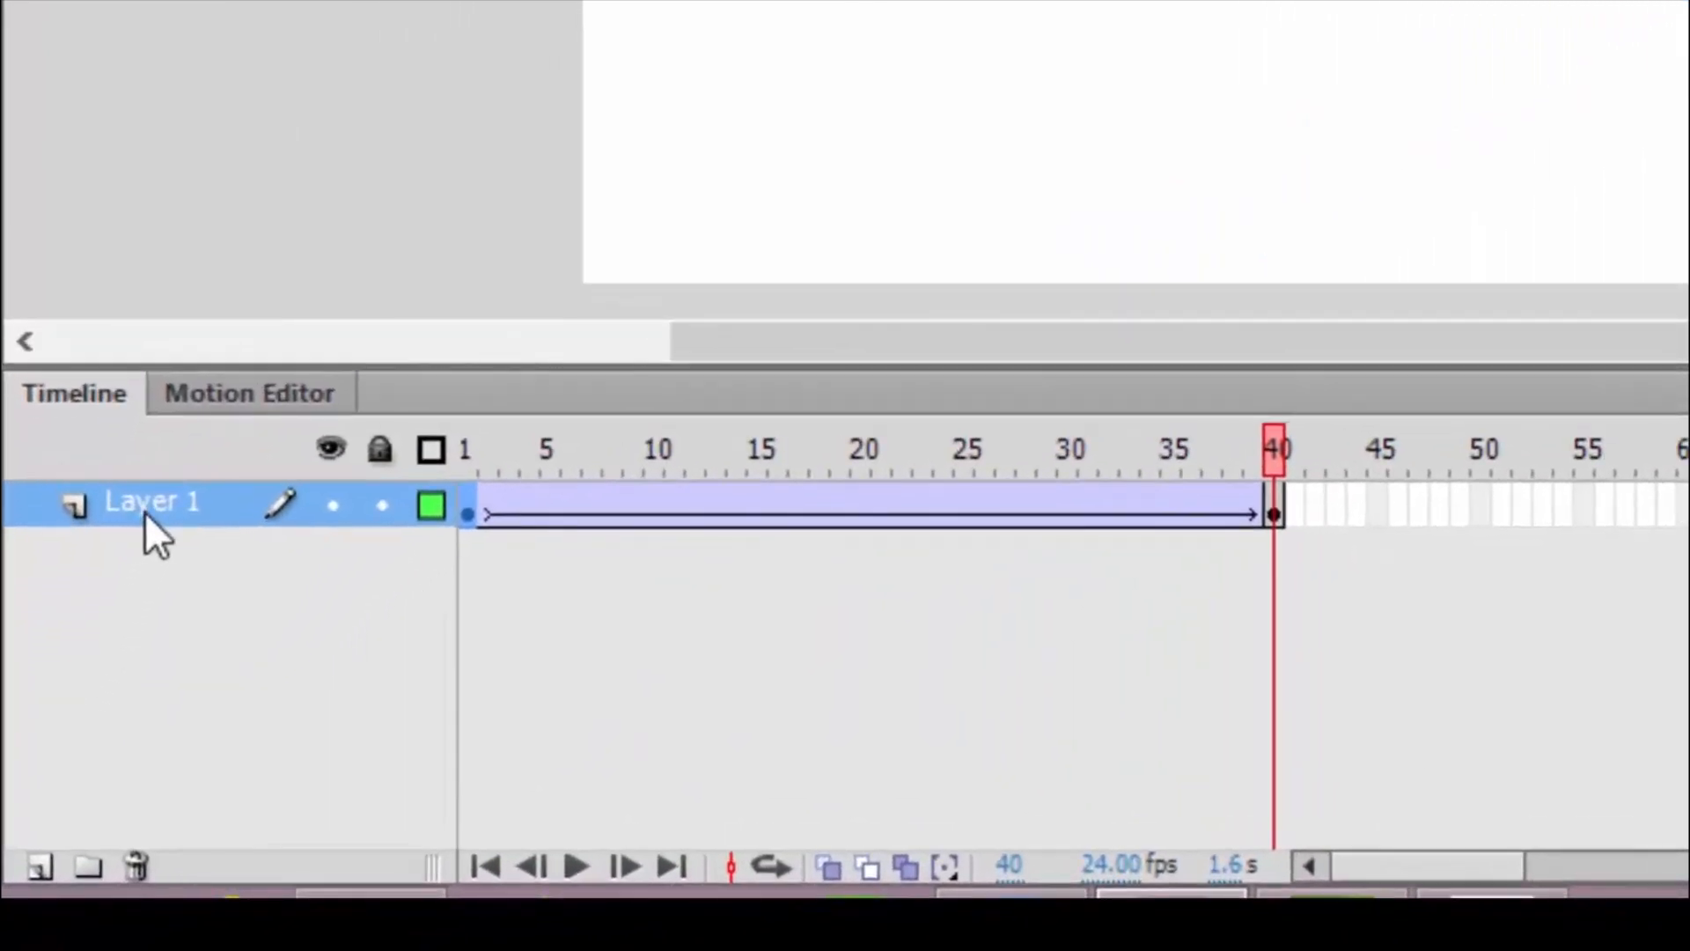
Rename Layer 1 as "motion".
double_click(144, 509)
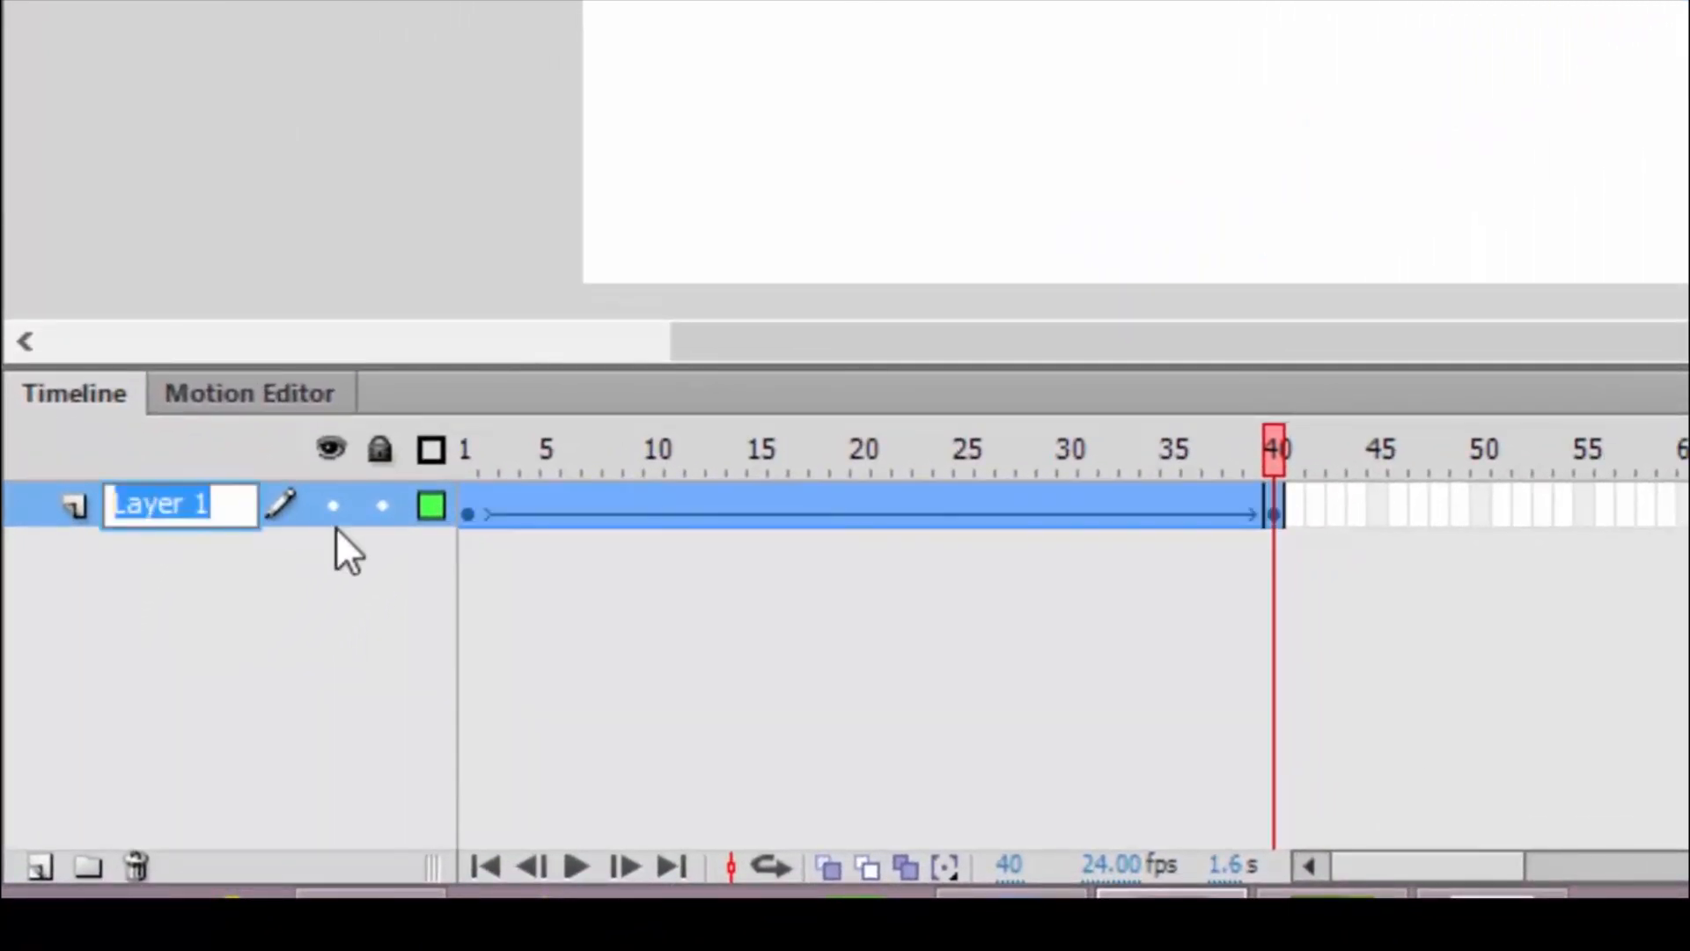
type("motion")
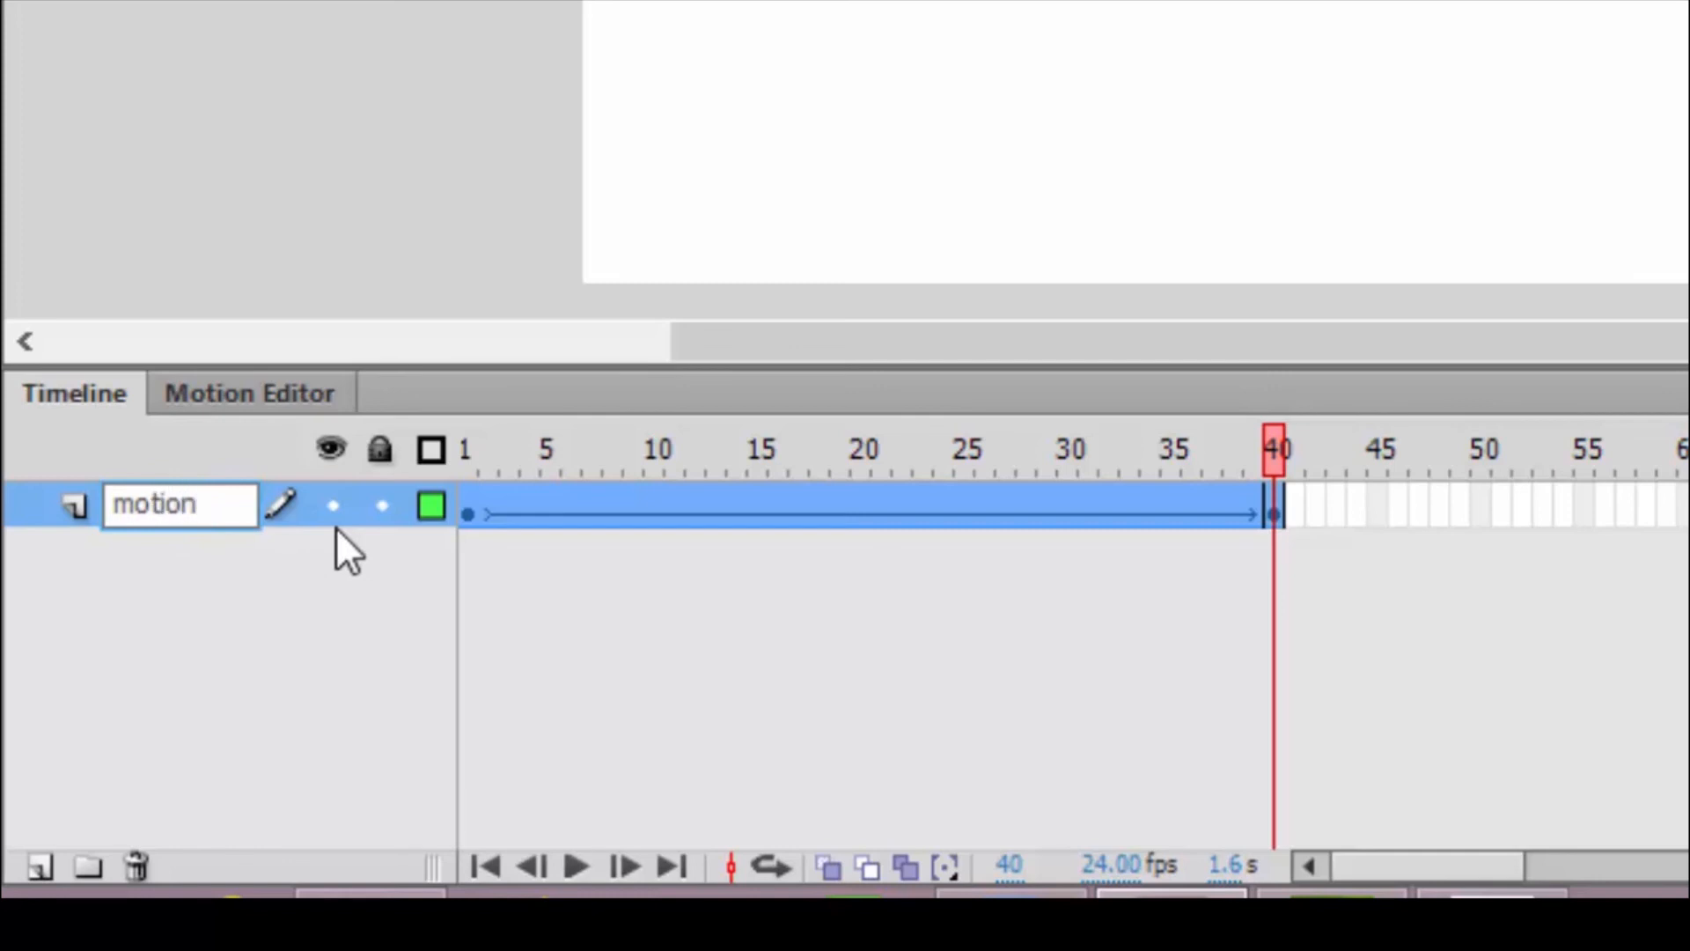
key("Return")
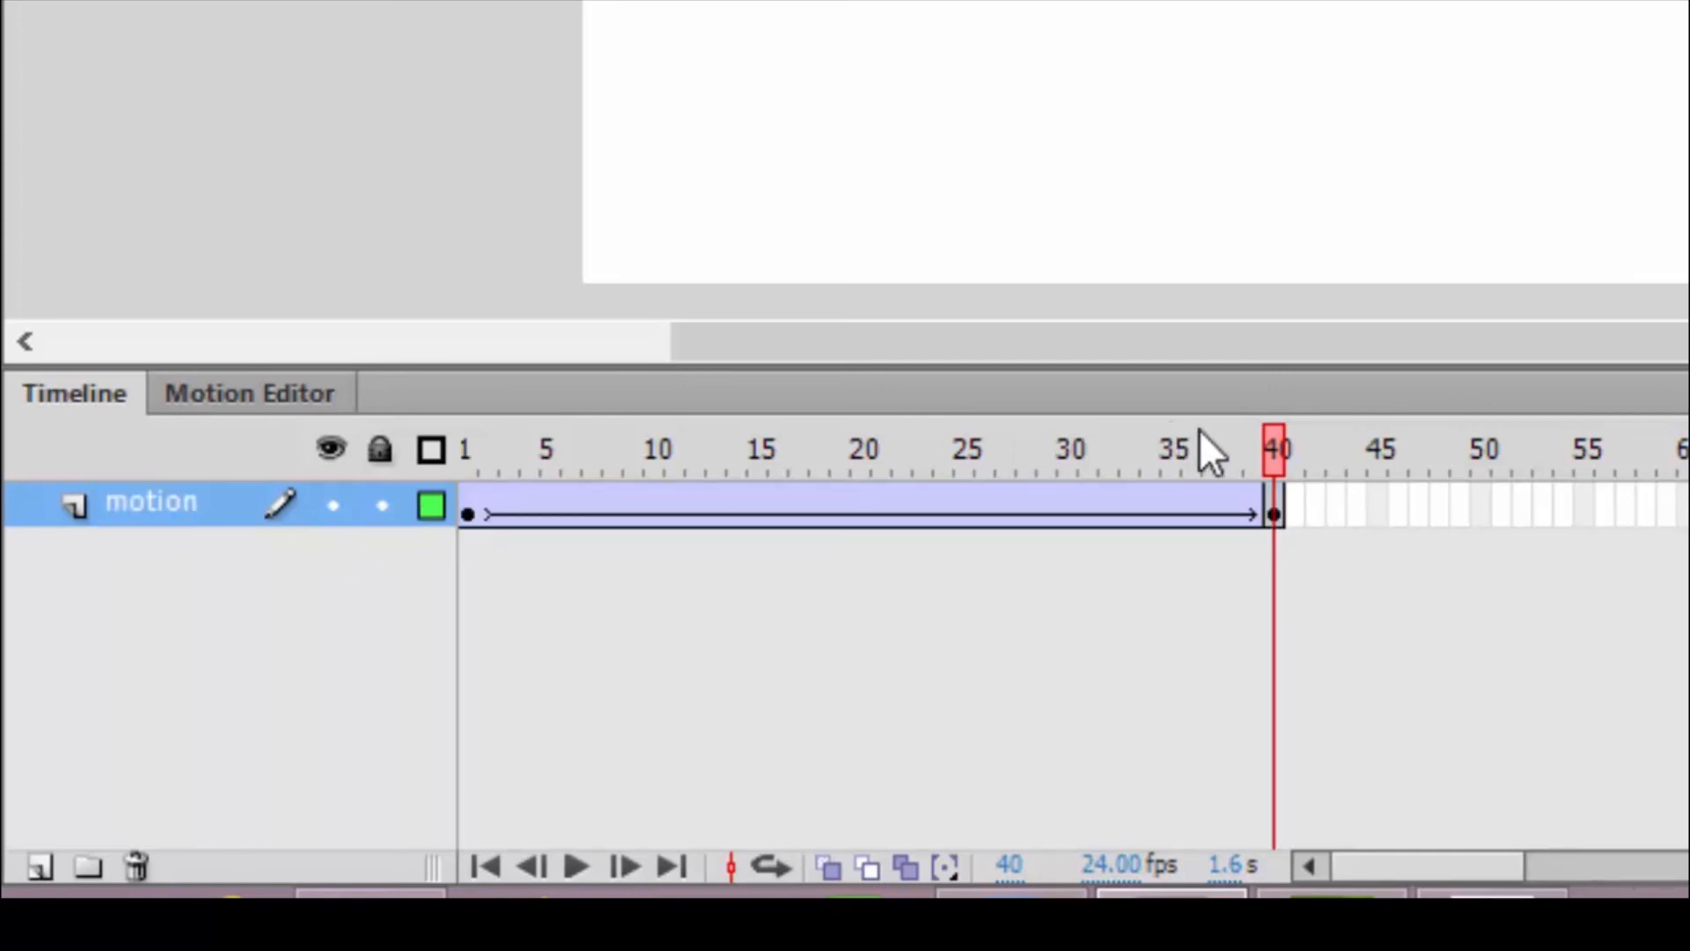
Return to frame 1 and add a new layer named "shape" above the motion layer.
left_click_drag(1285, 458, 462, 506)
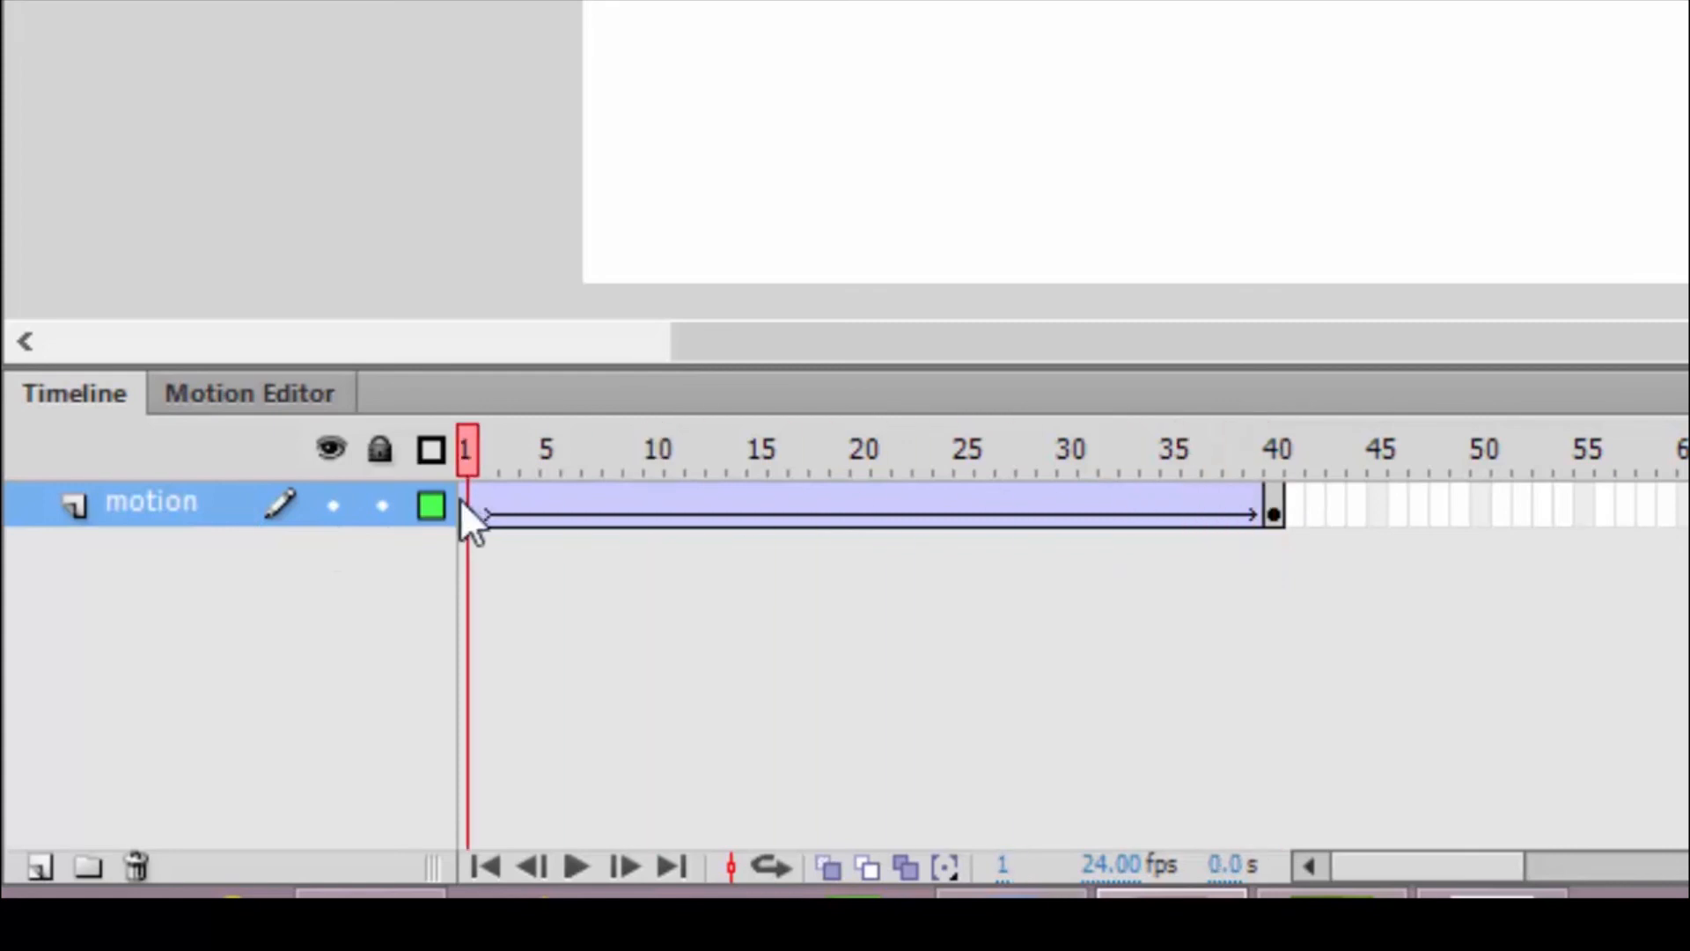
left_click(42, 869)
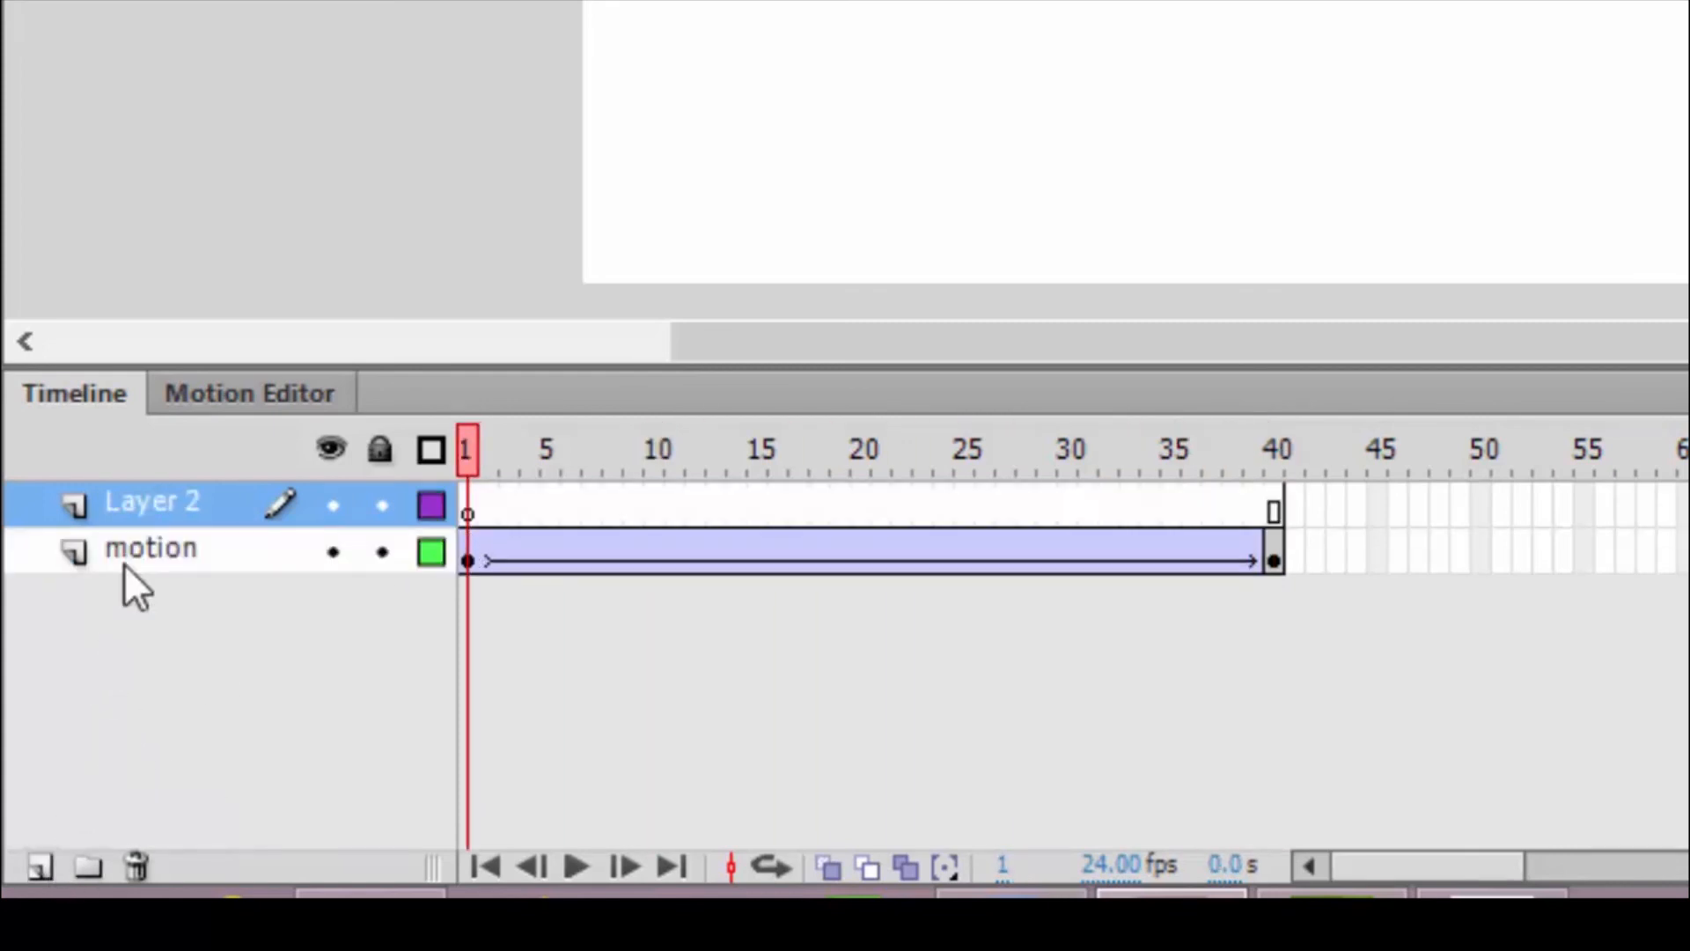
double_click(146, 505)
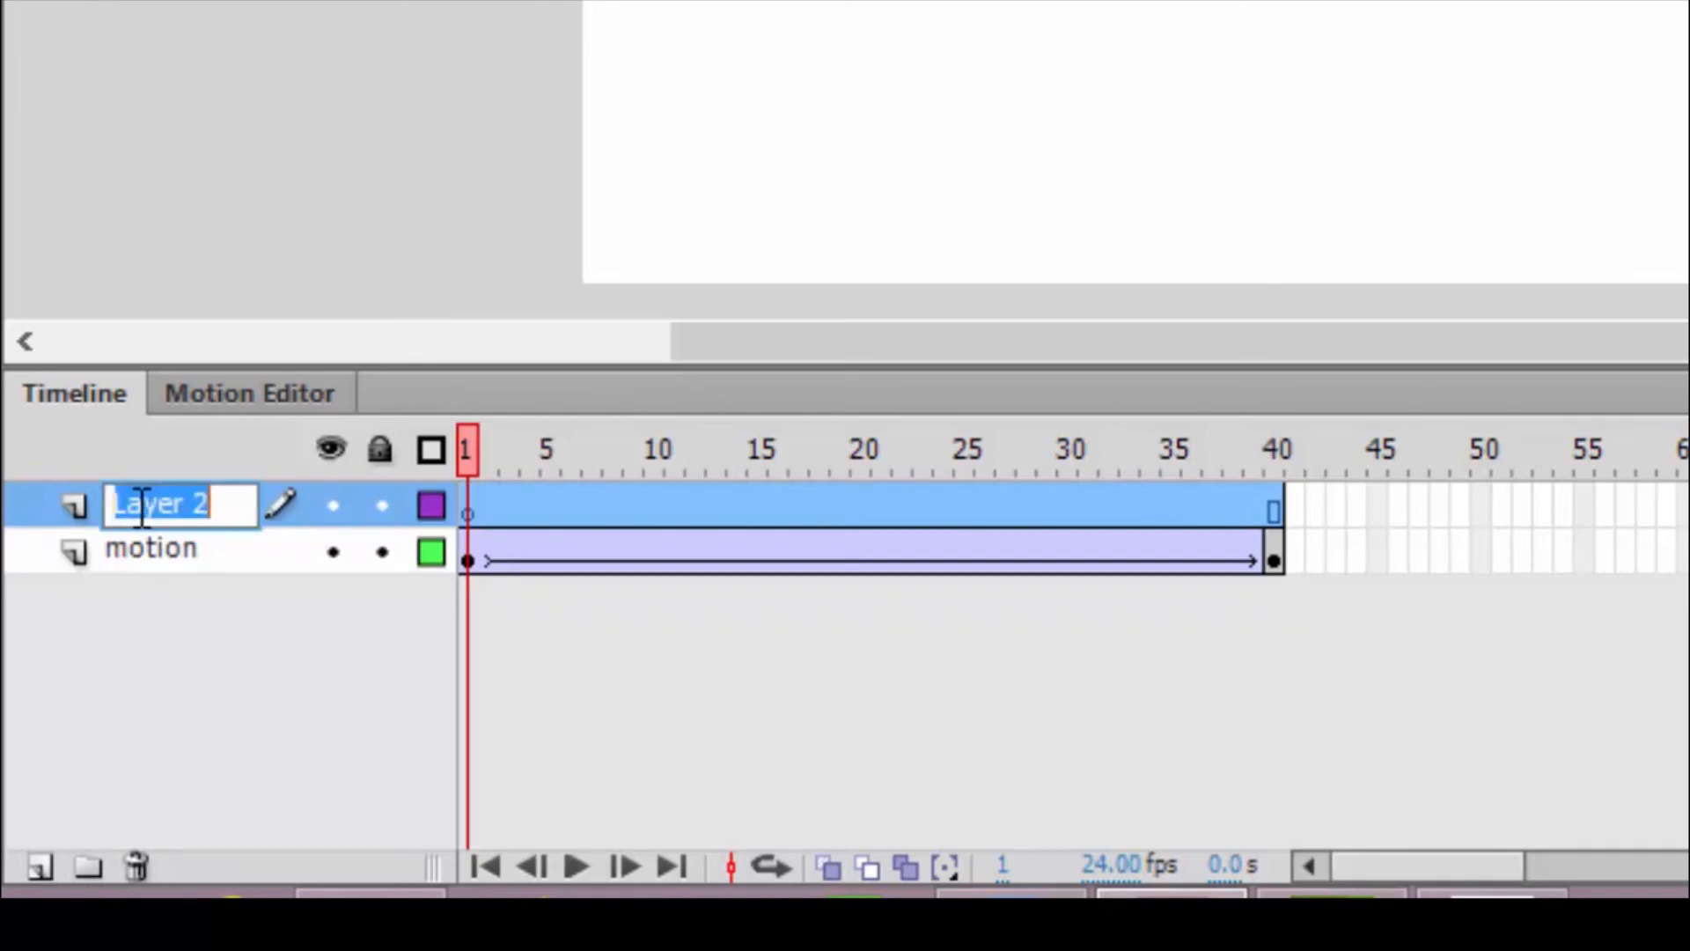
type("shape")
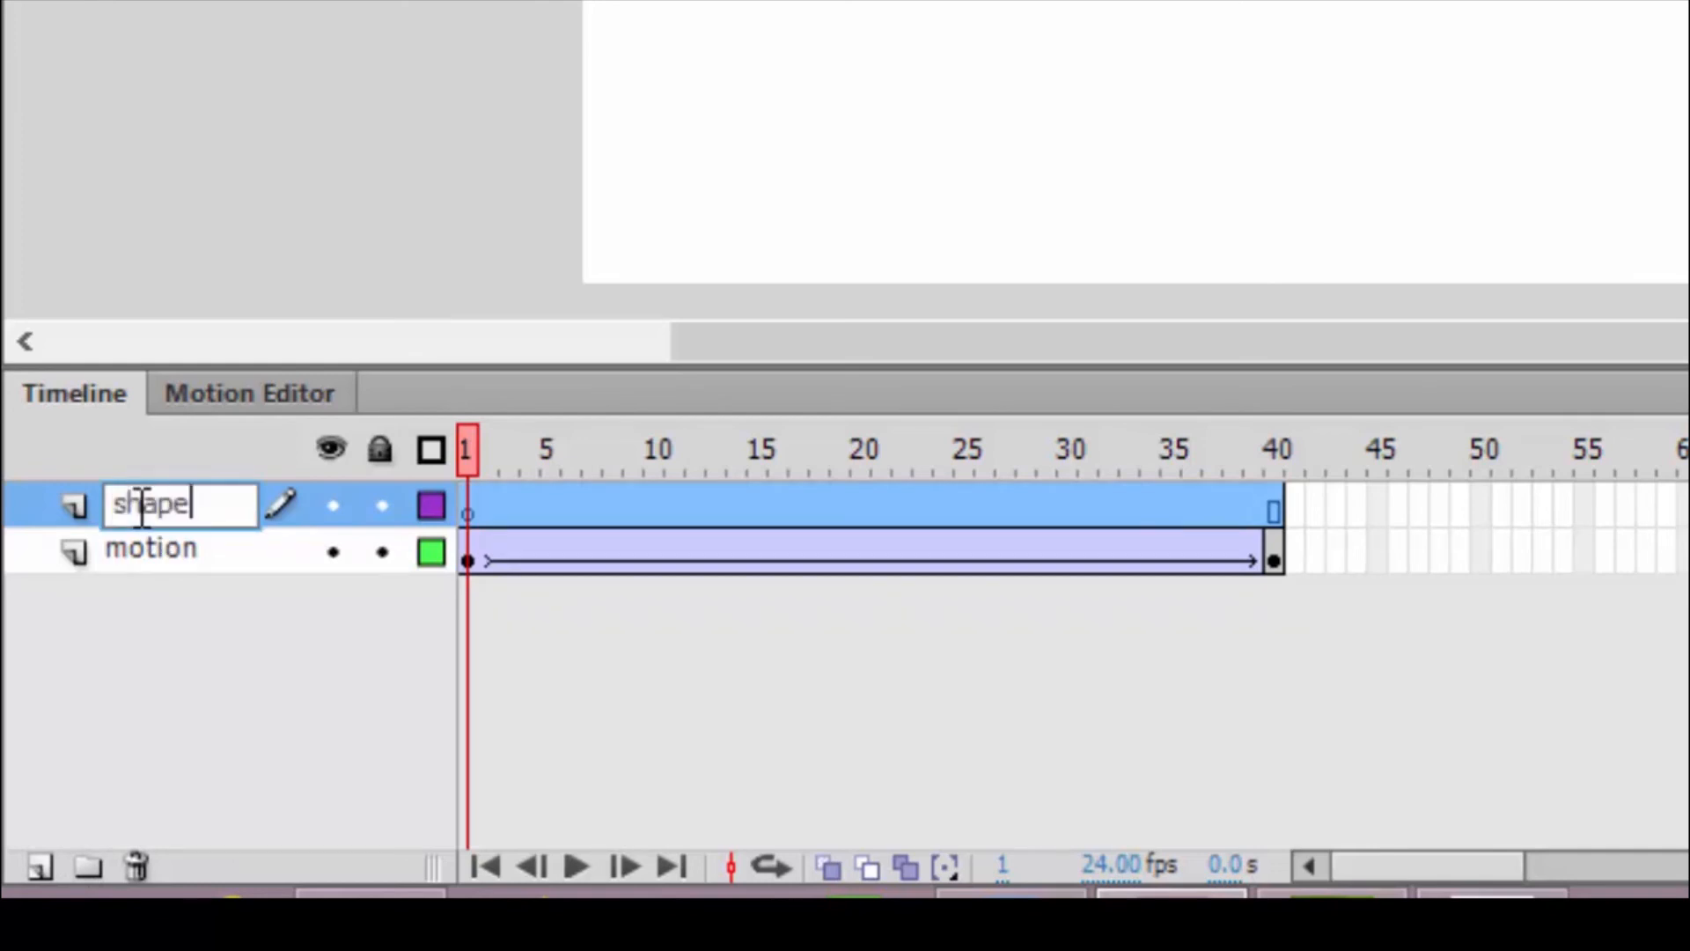
key("Return")
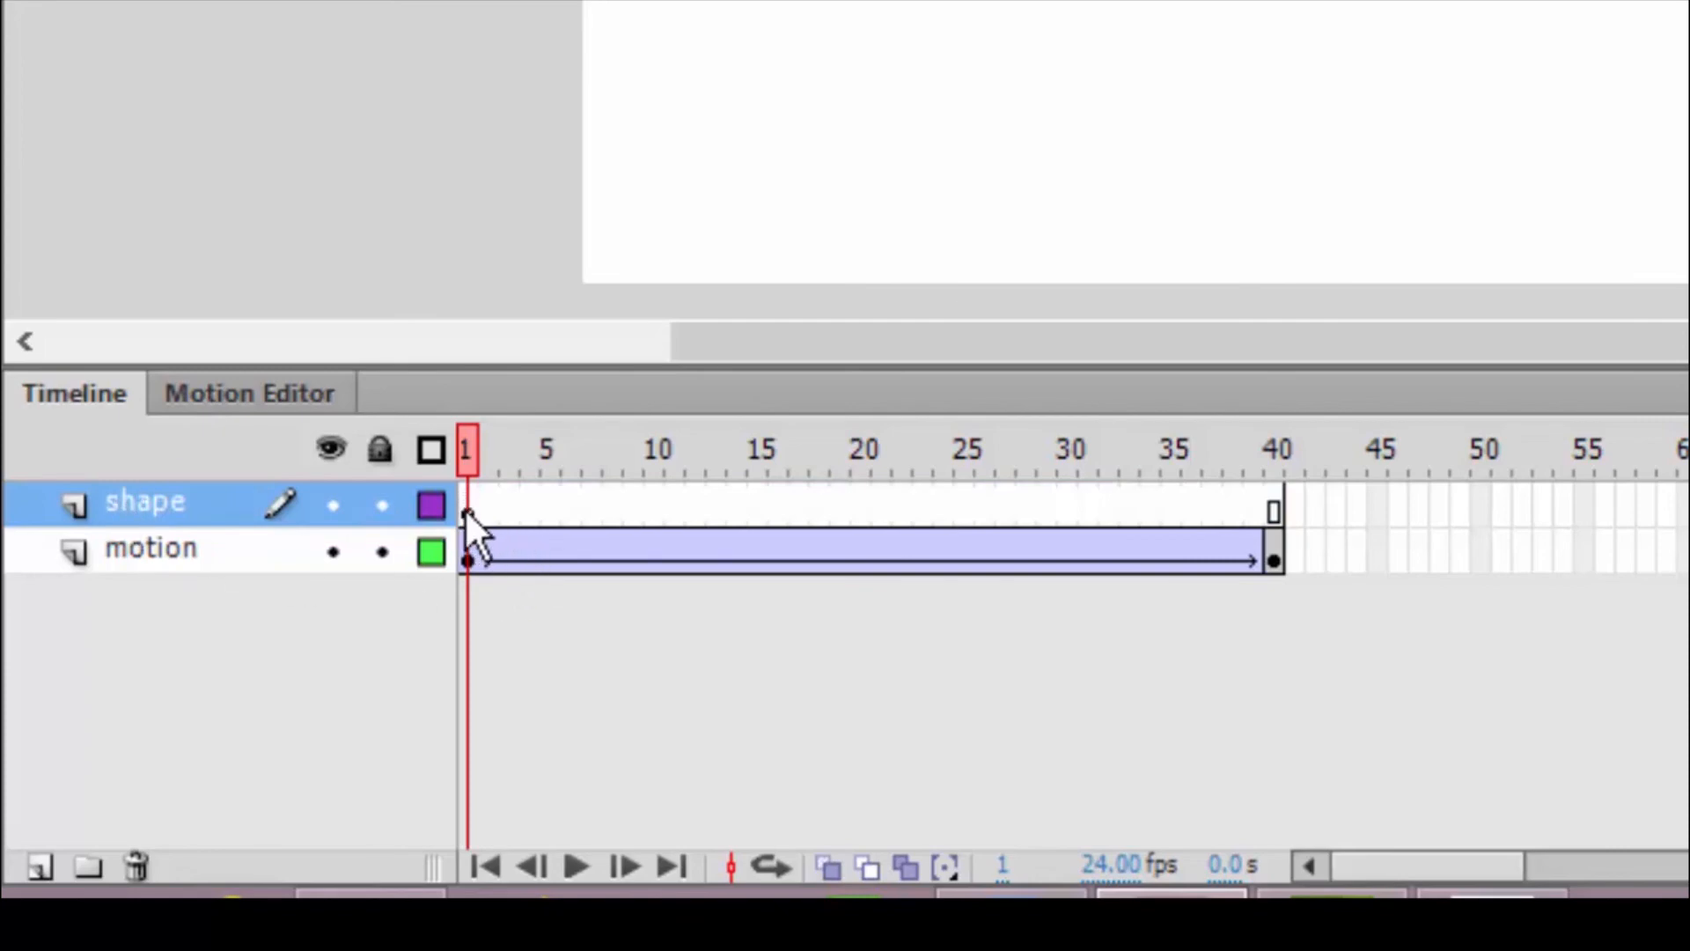
Draw a red circle without an outline below the blue square in frame 1 of the shape layer, using the Oval tool.
left_click_drag(465, 503, 462, 504)
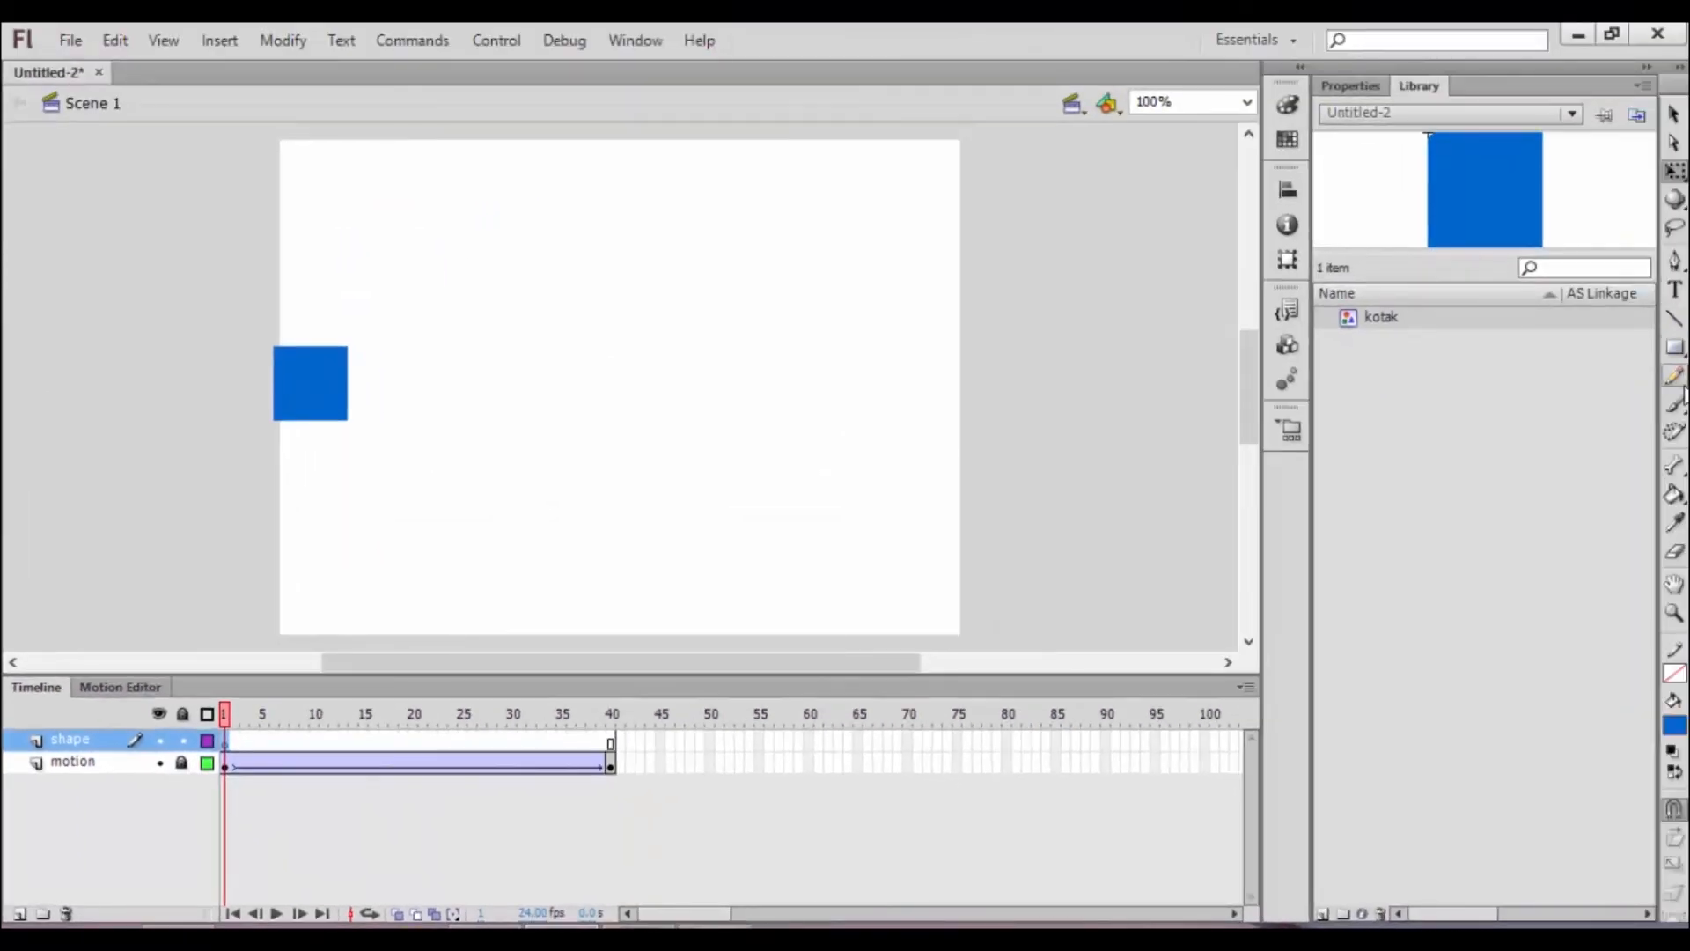
left_click(1676, 352)
left_click(1495, 455)
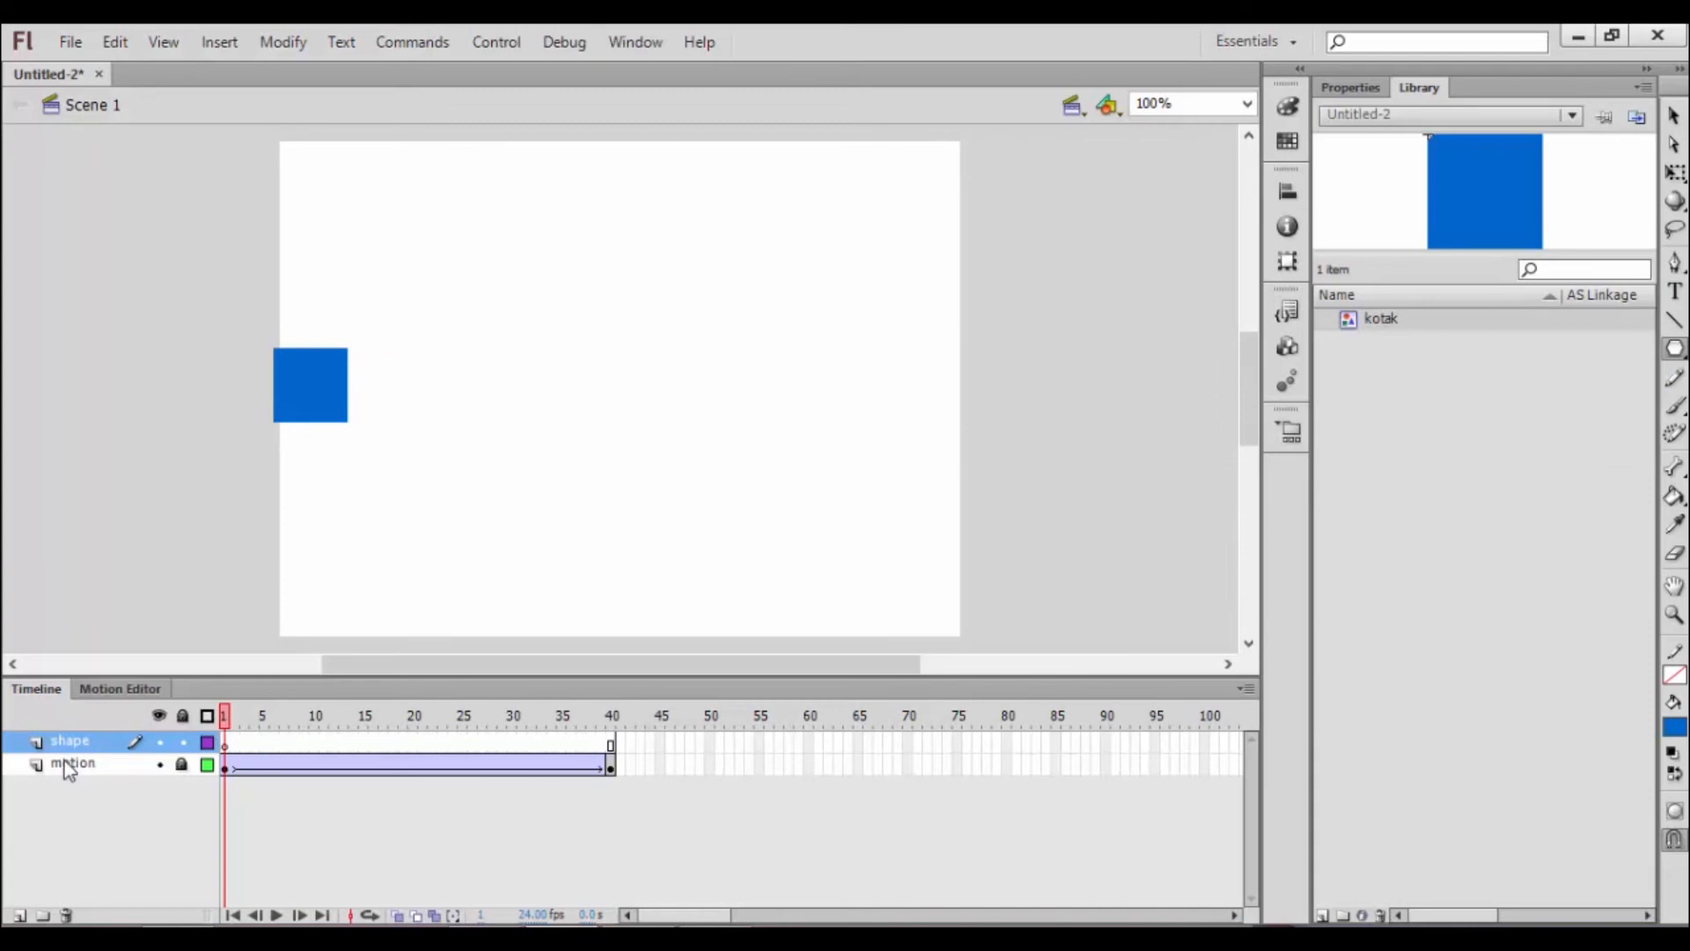
left_click(1672, 734)
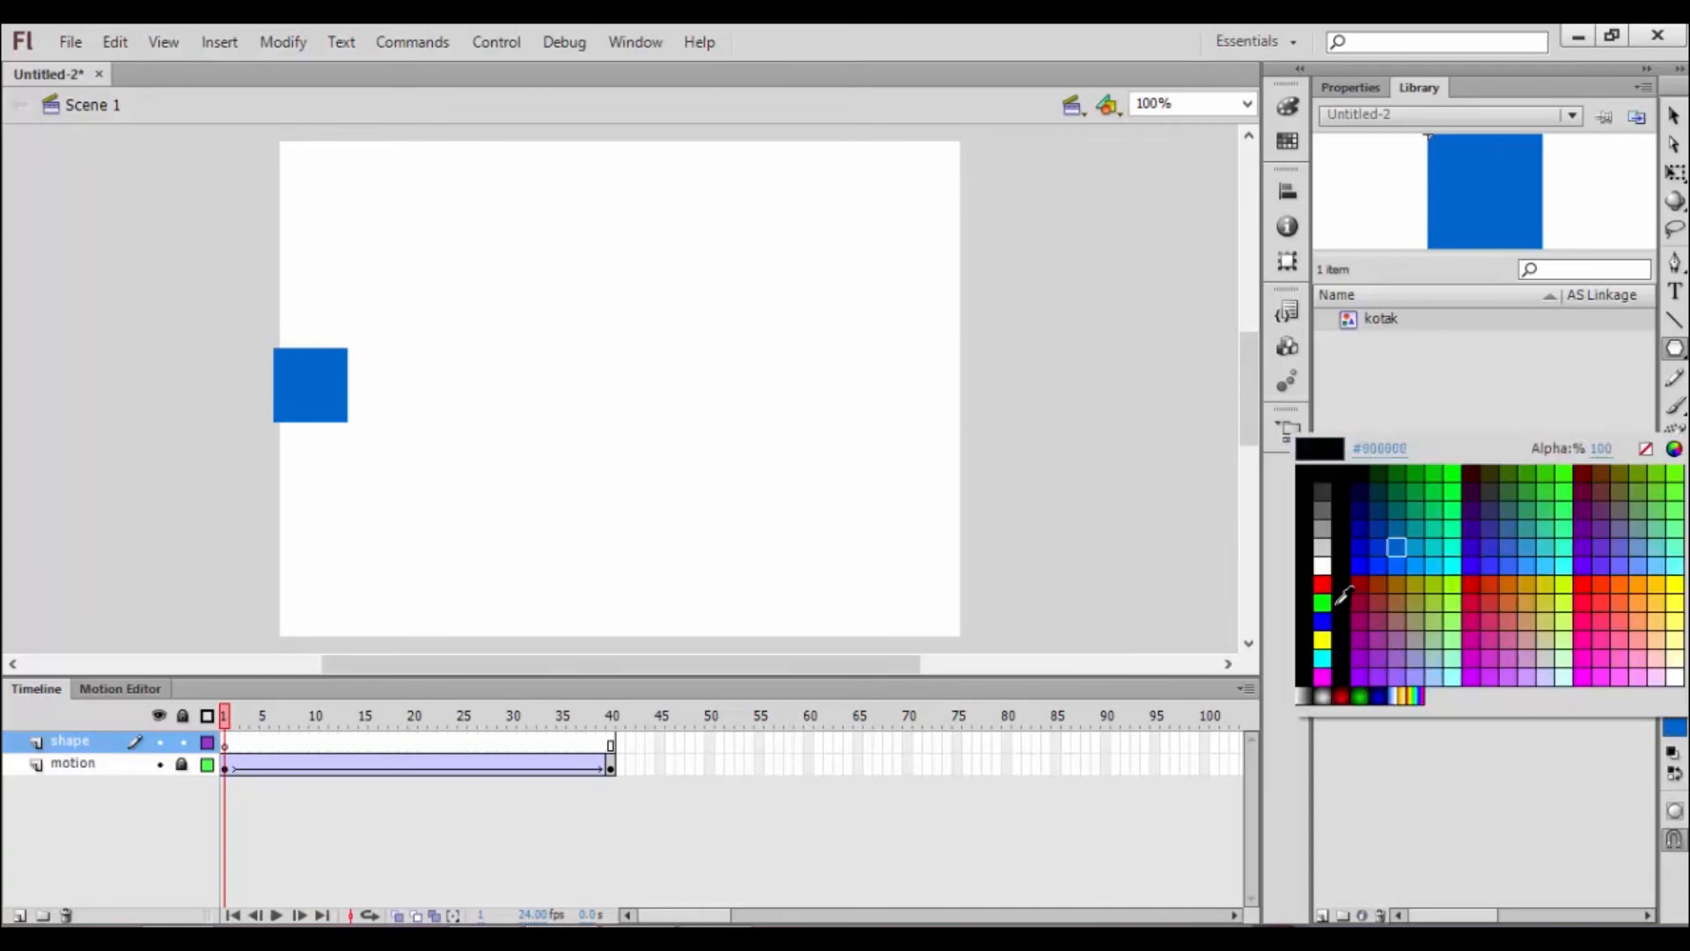
left_click(1329, 588)
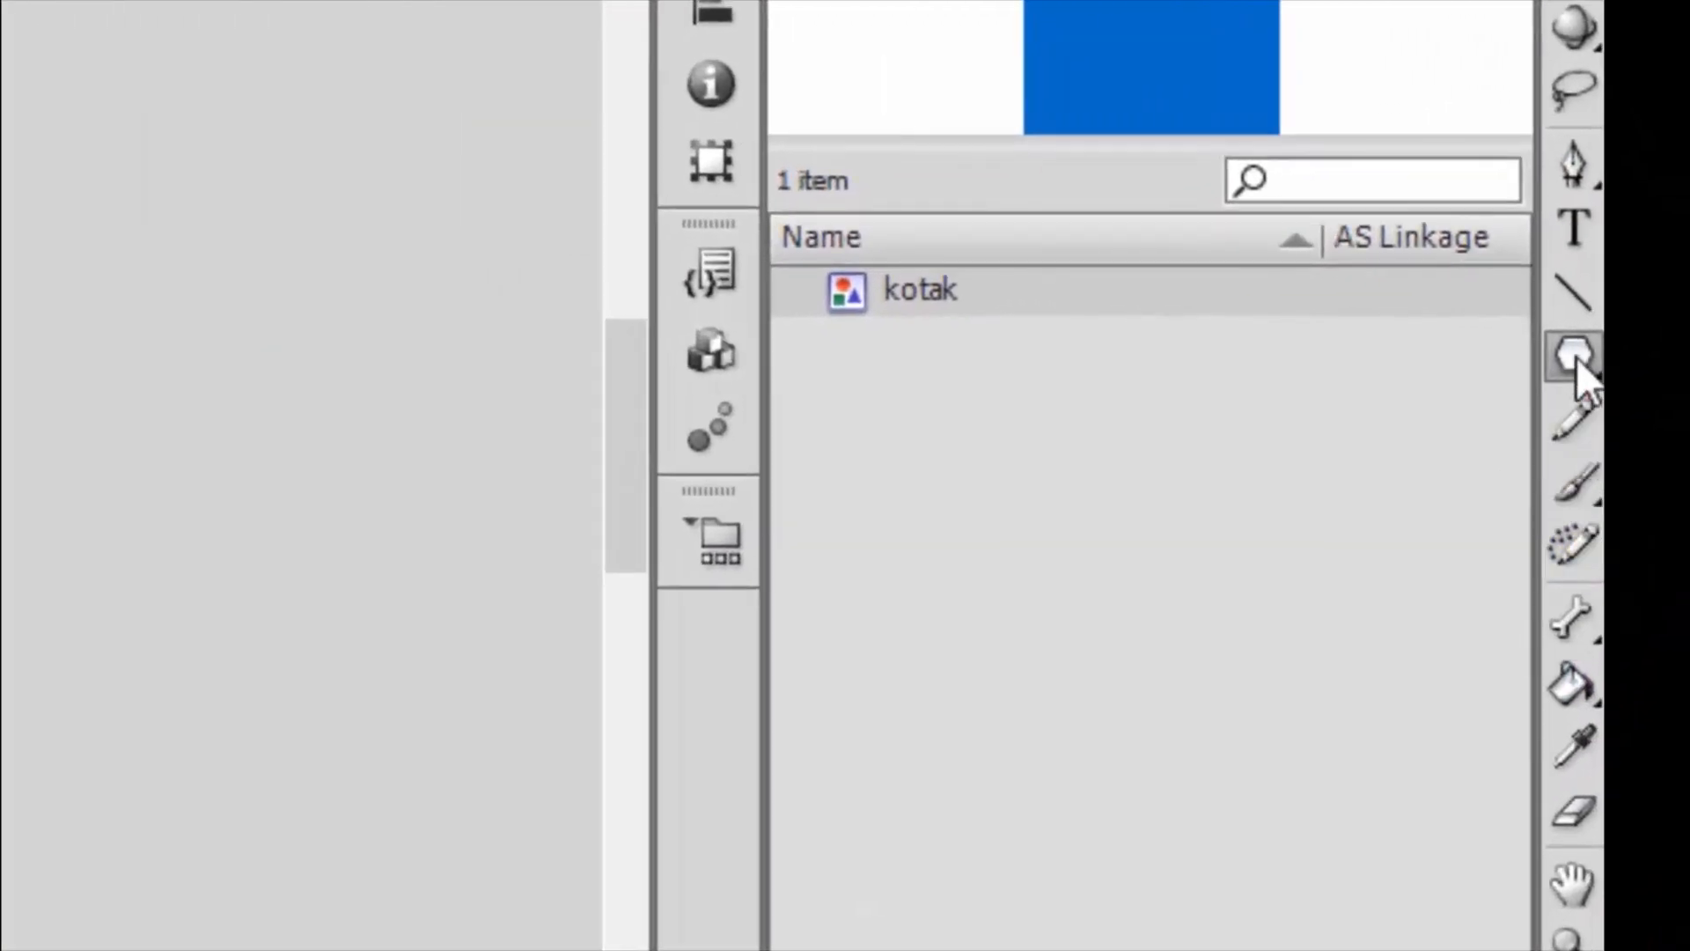
left_click(1676, 347)
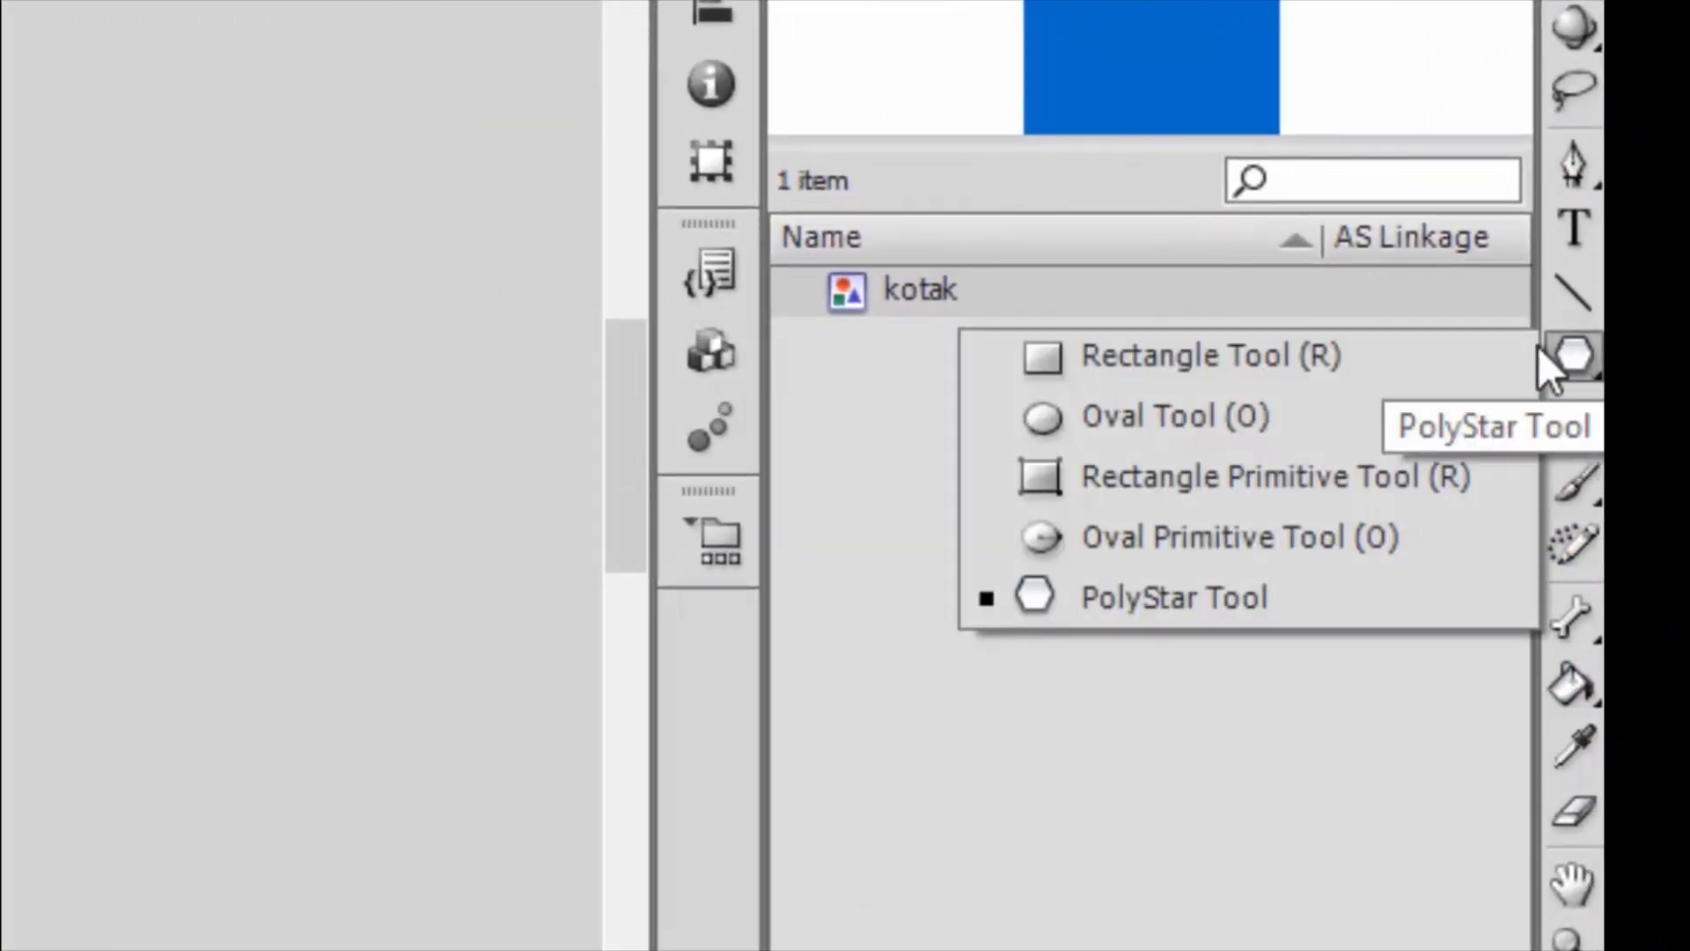
left_click(1160, 432)
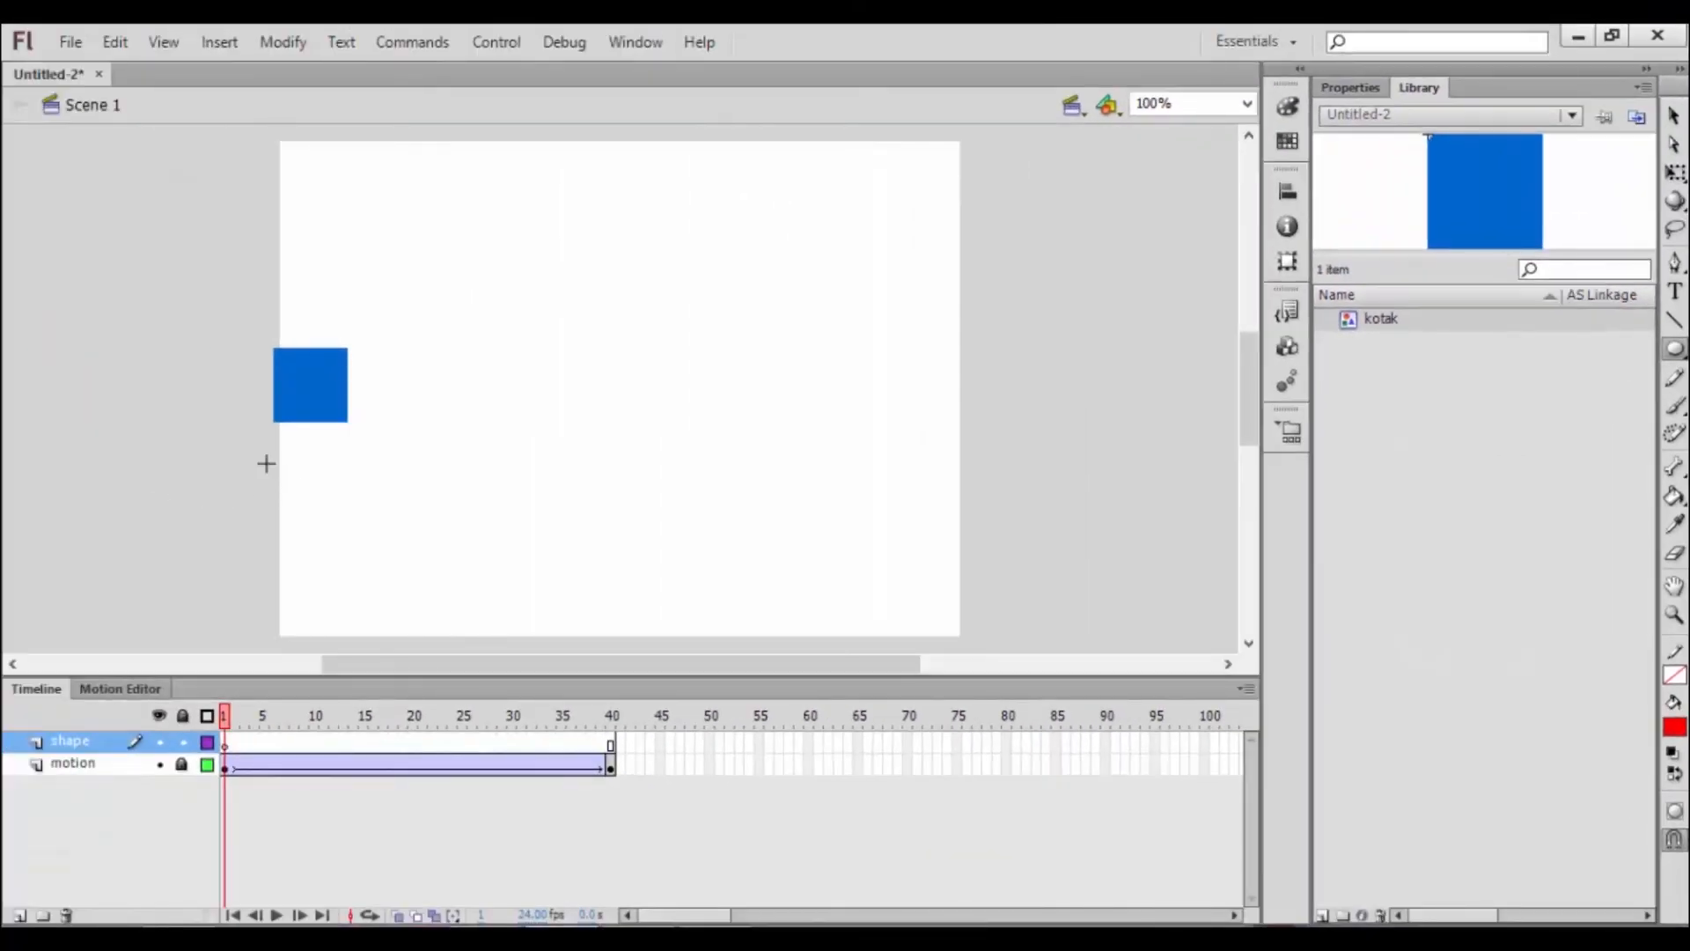
left_click_drag(268, 464, 353, 550)
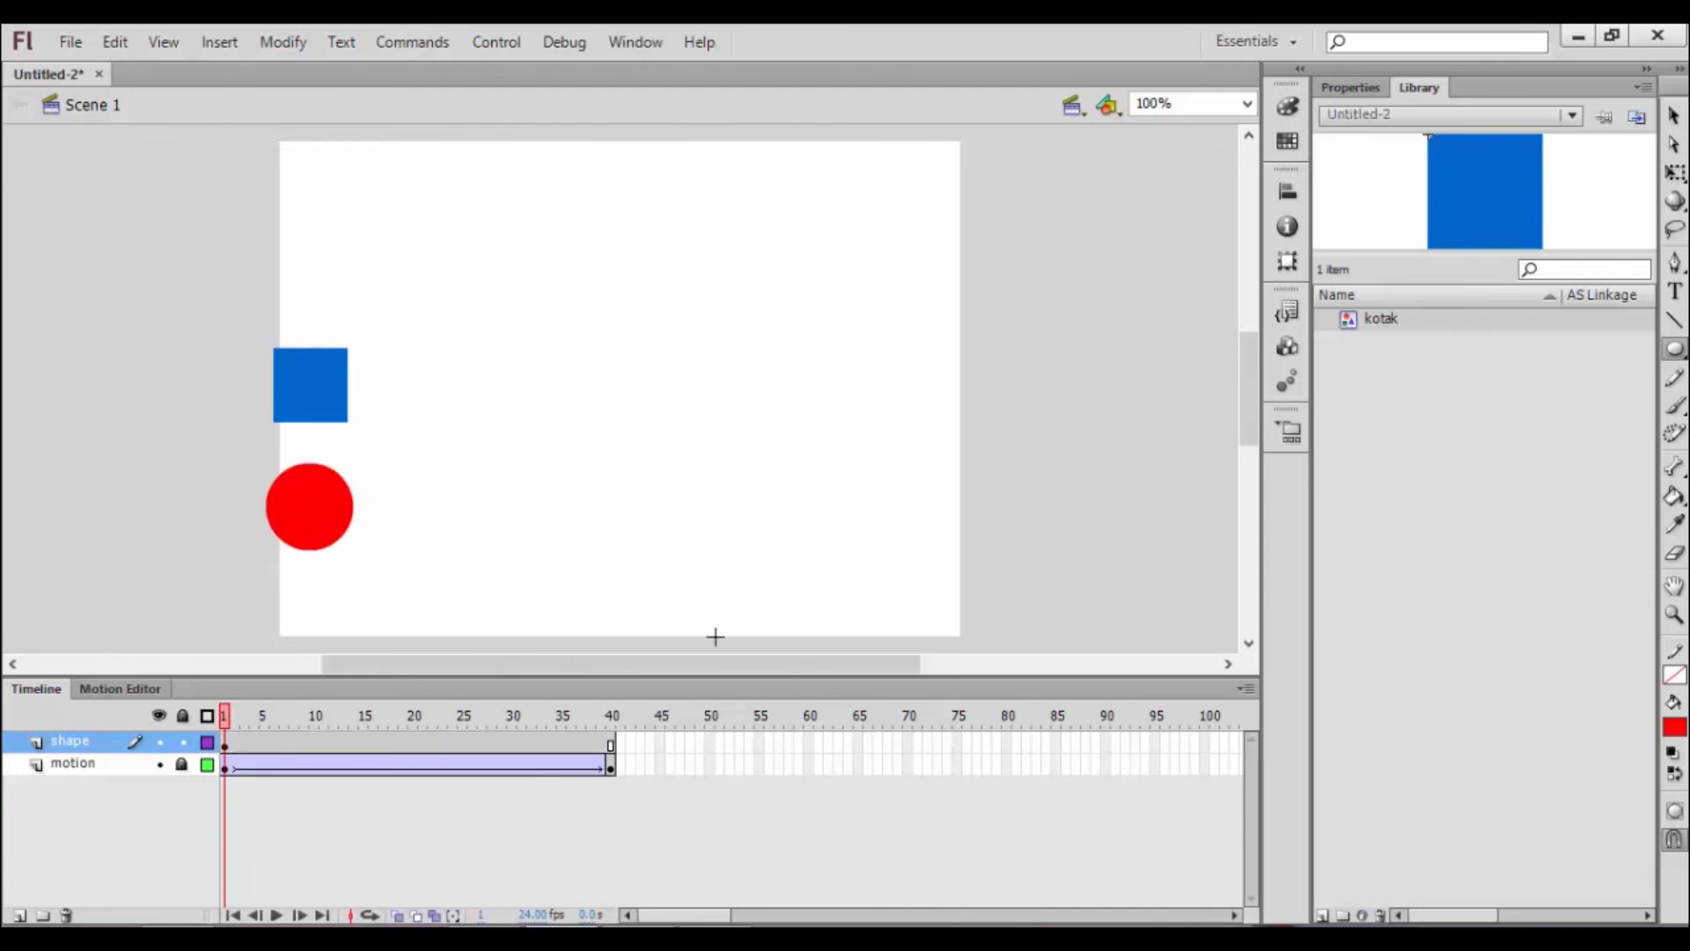
Insert a keyframe at frame 40 of the shape layer and delete the red circle from that frame.
left_click(612, 746)
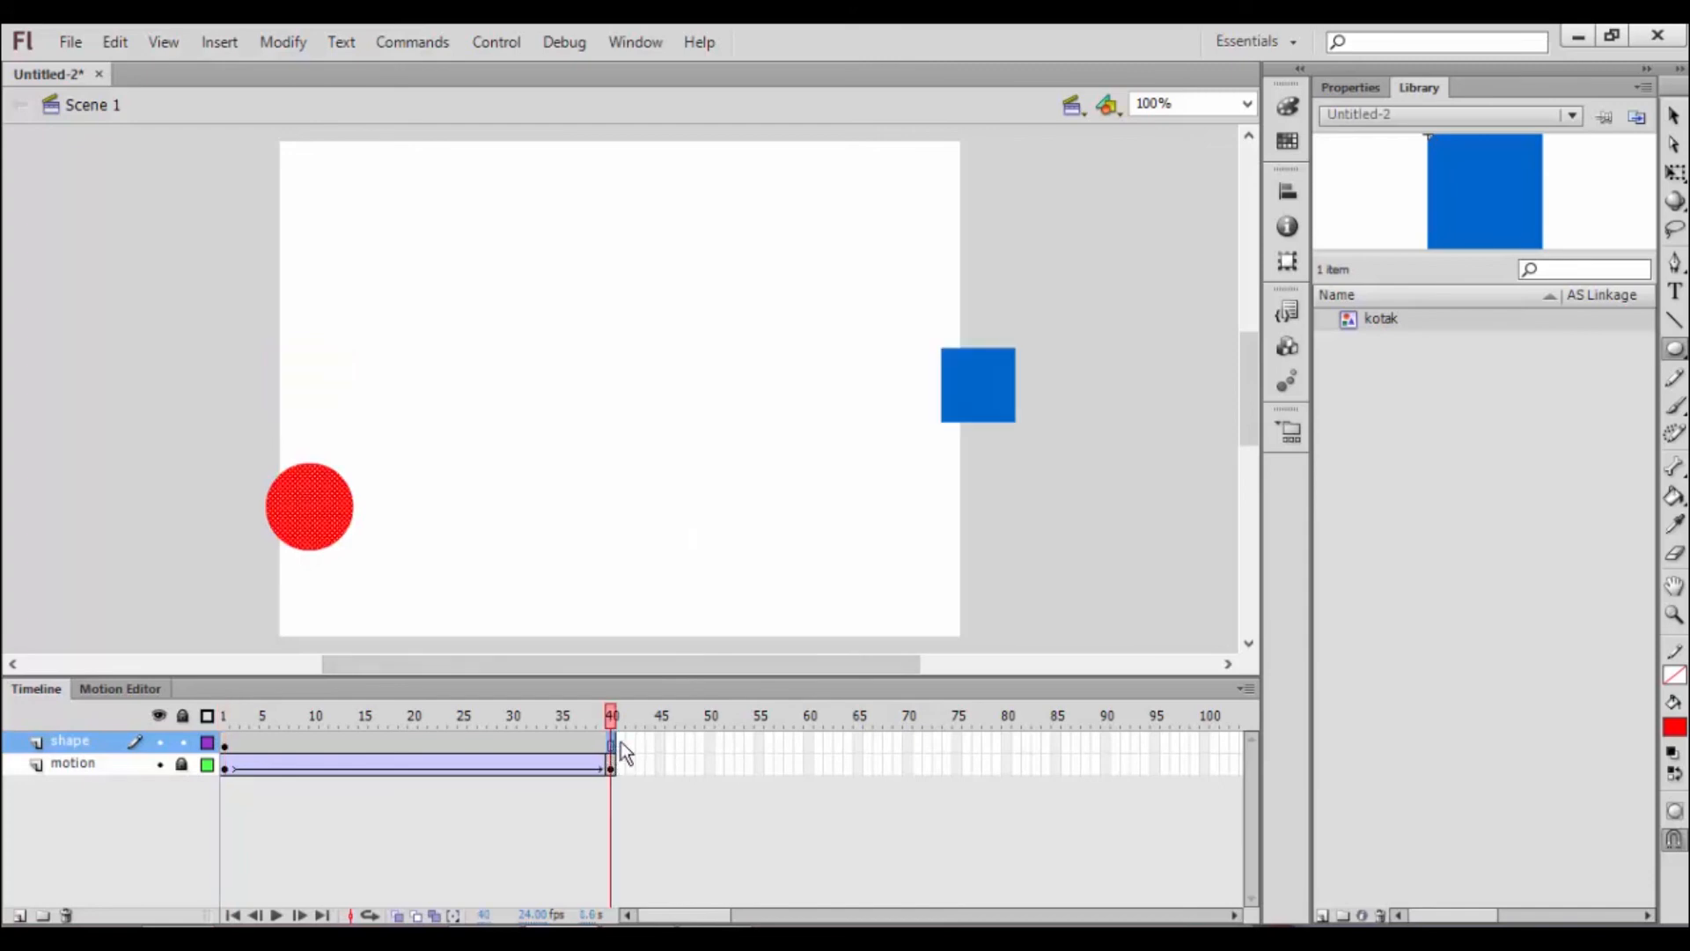
key("F6")
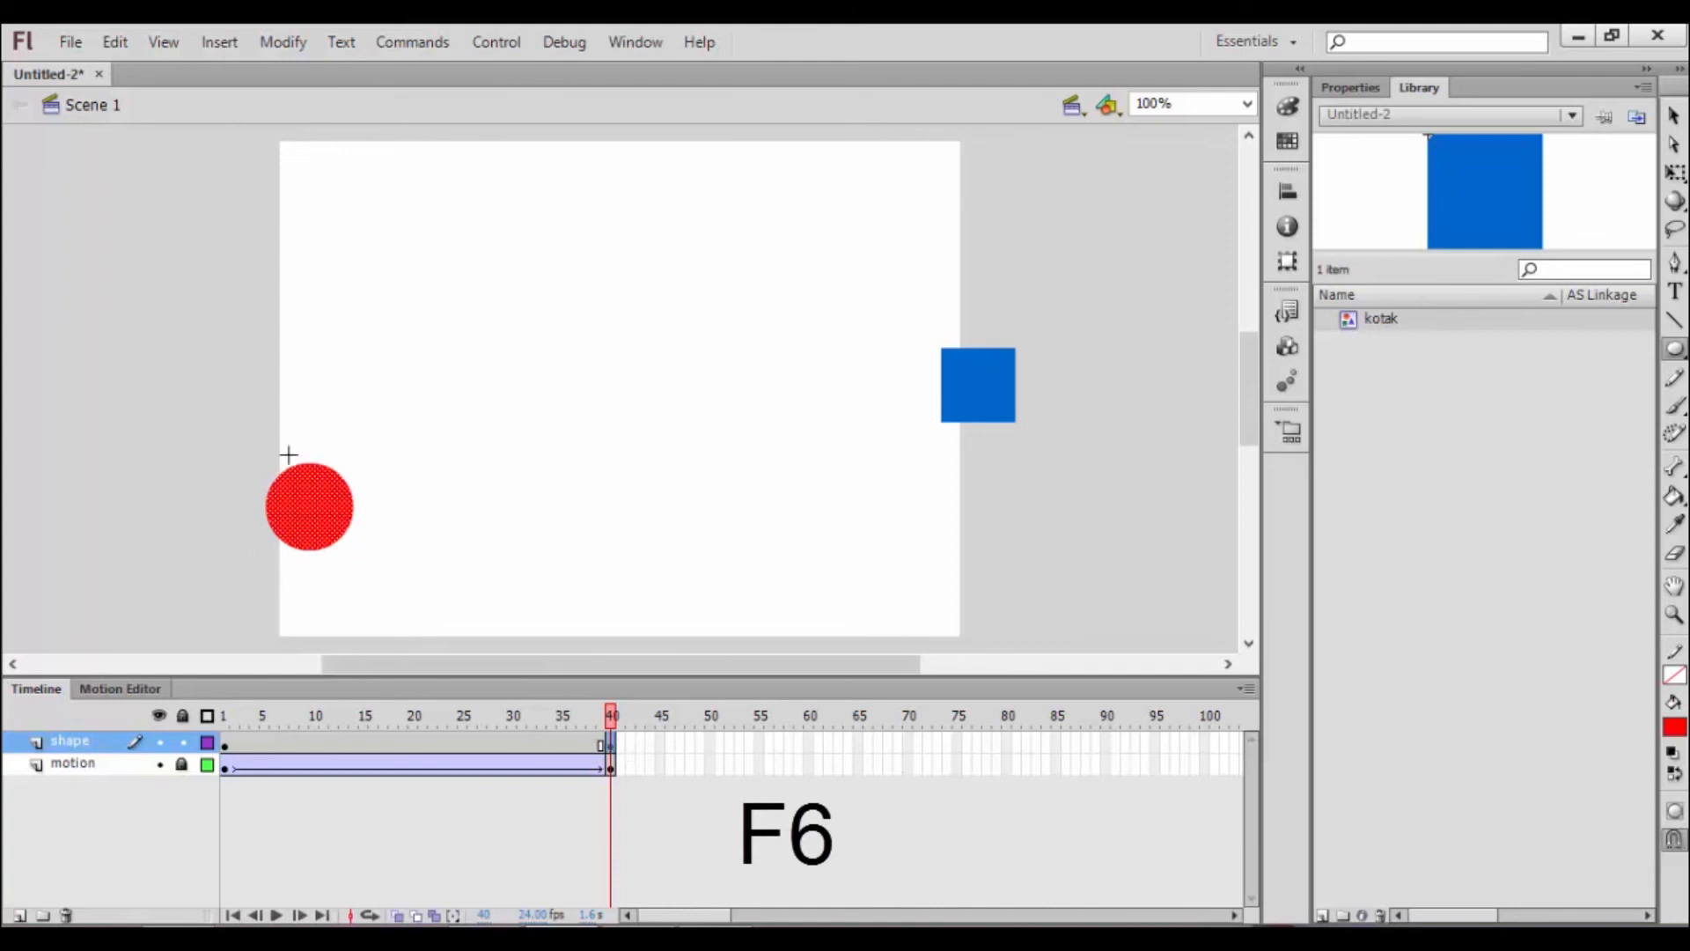
left_click(1675, 173)
left_click(321, 521)
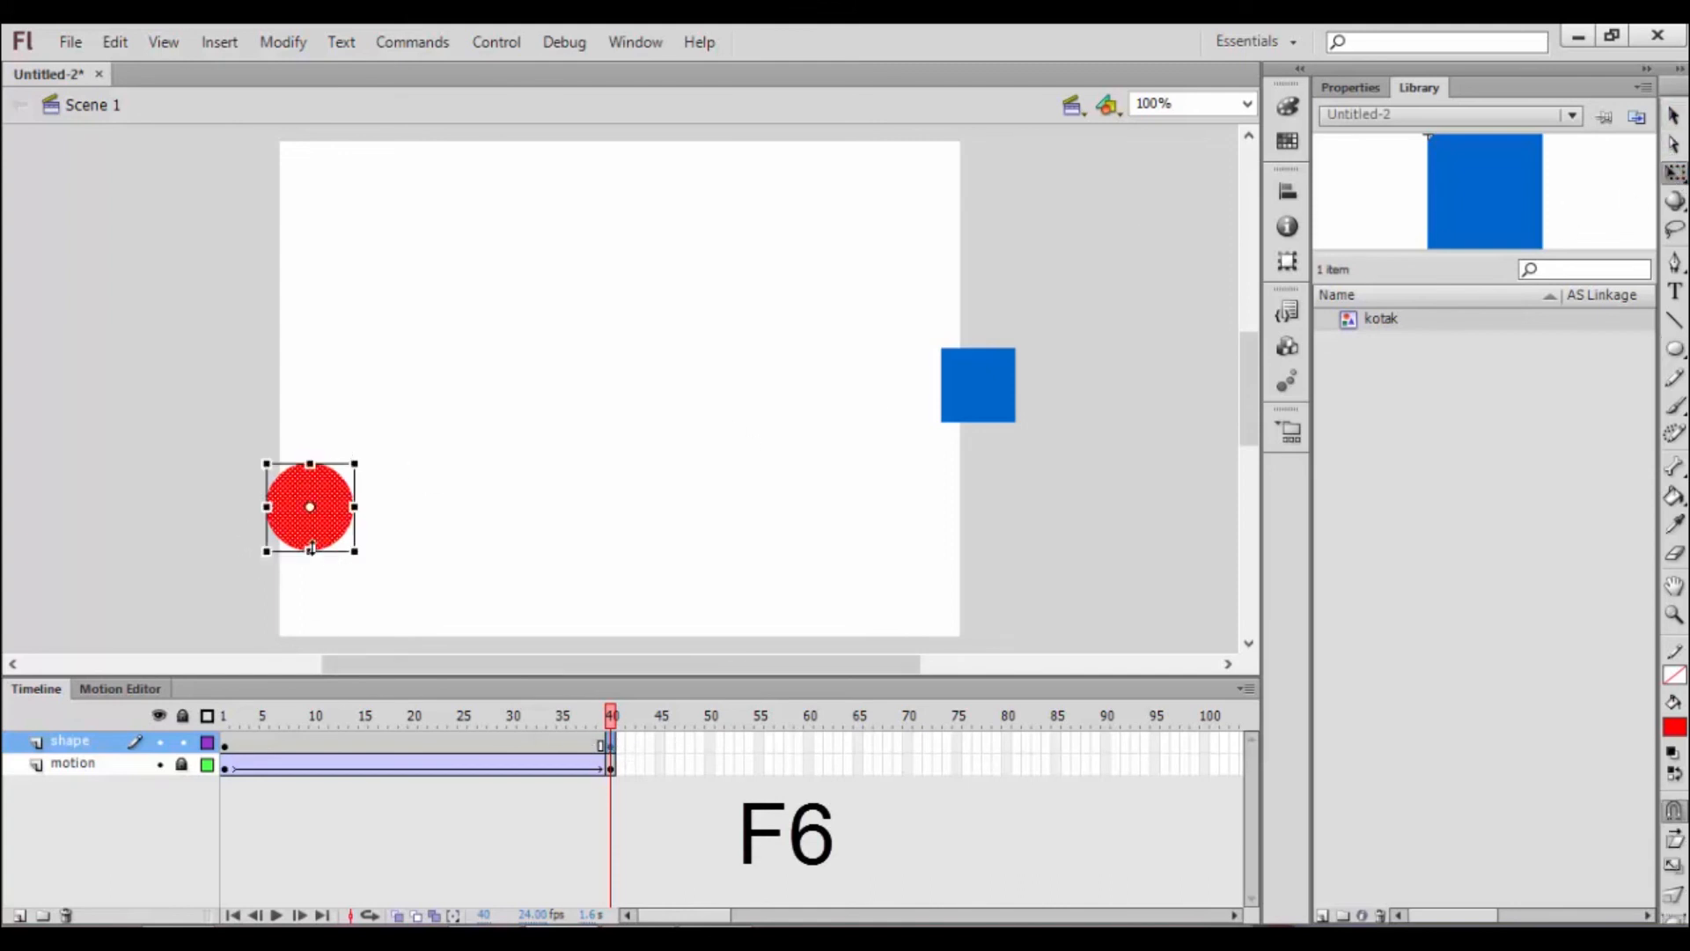
left_click_drag(324, 524, 970, 528)
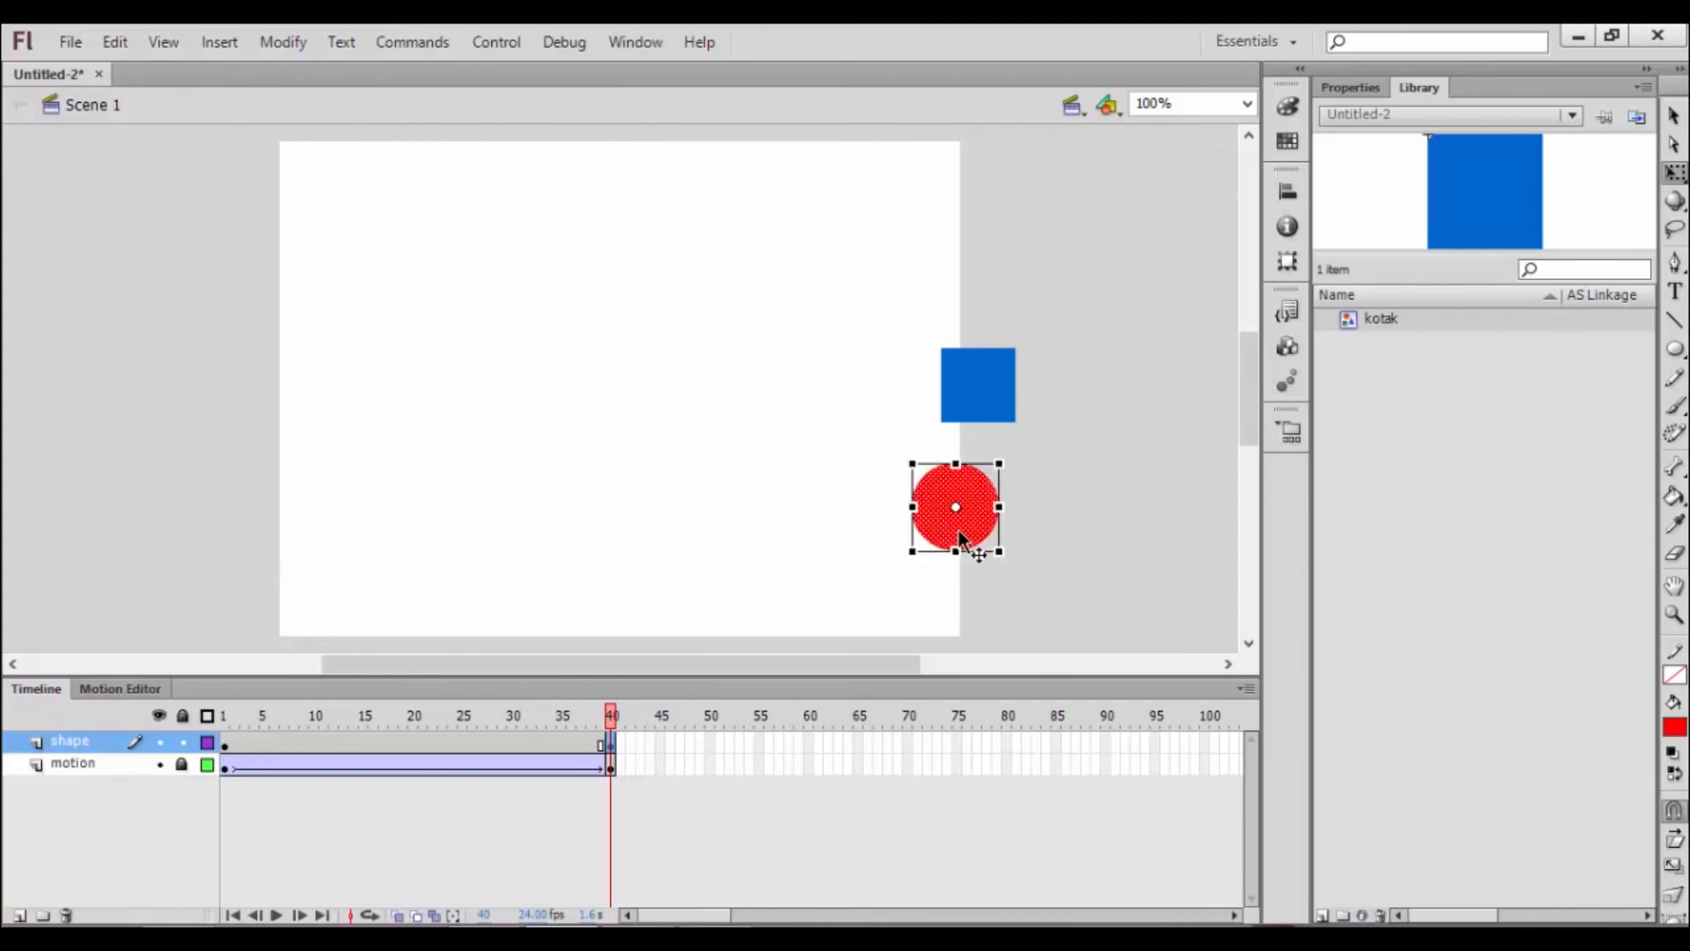
key("Delete")
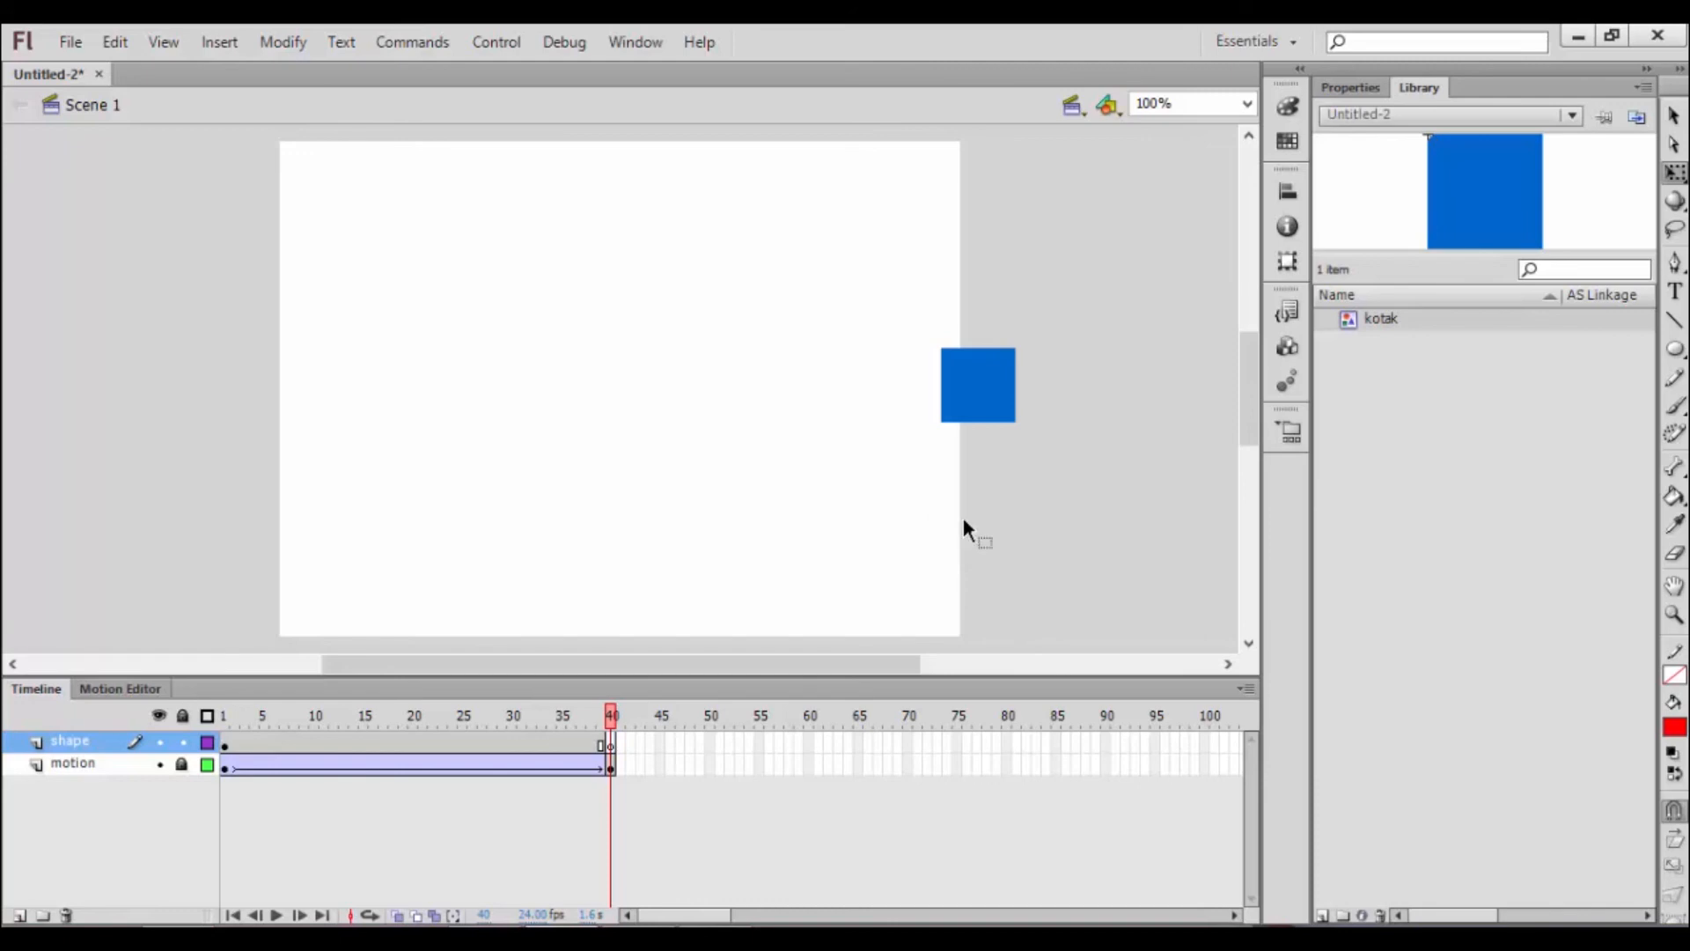
Draw a red rectangle below the blue square at the stage's right edge in frame 40 and shorten it to nearly square.
left_click(1675, 350)
left_click_drag(1676, 350, 1453, 343)
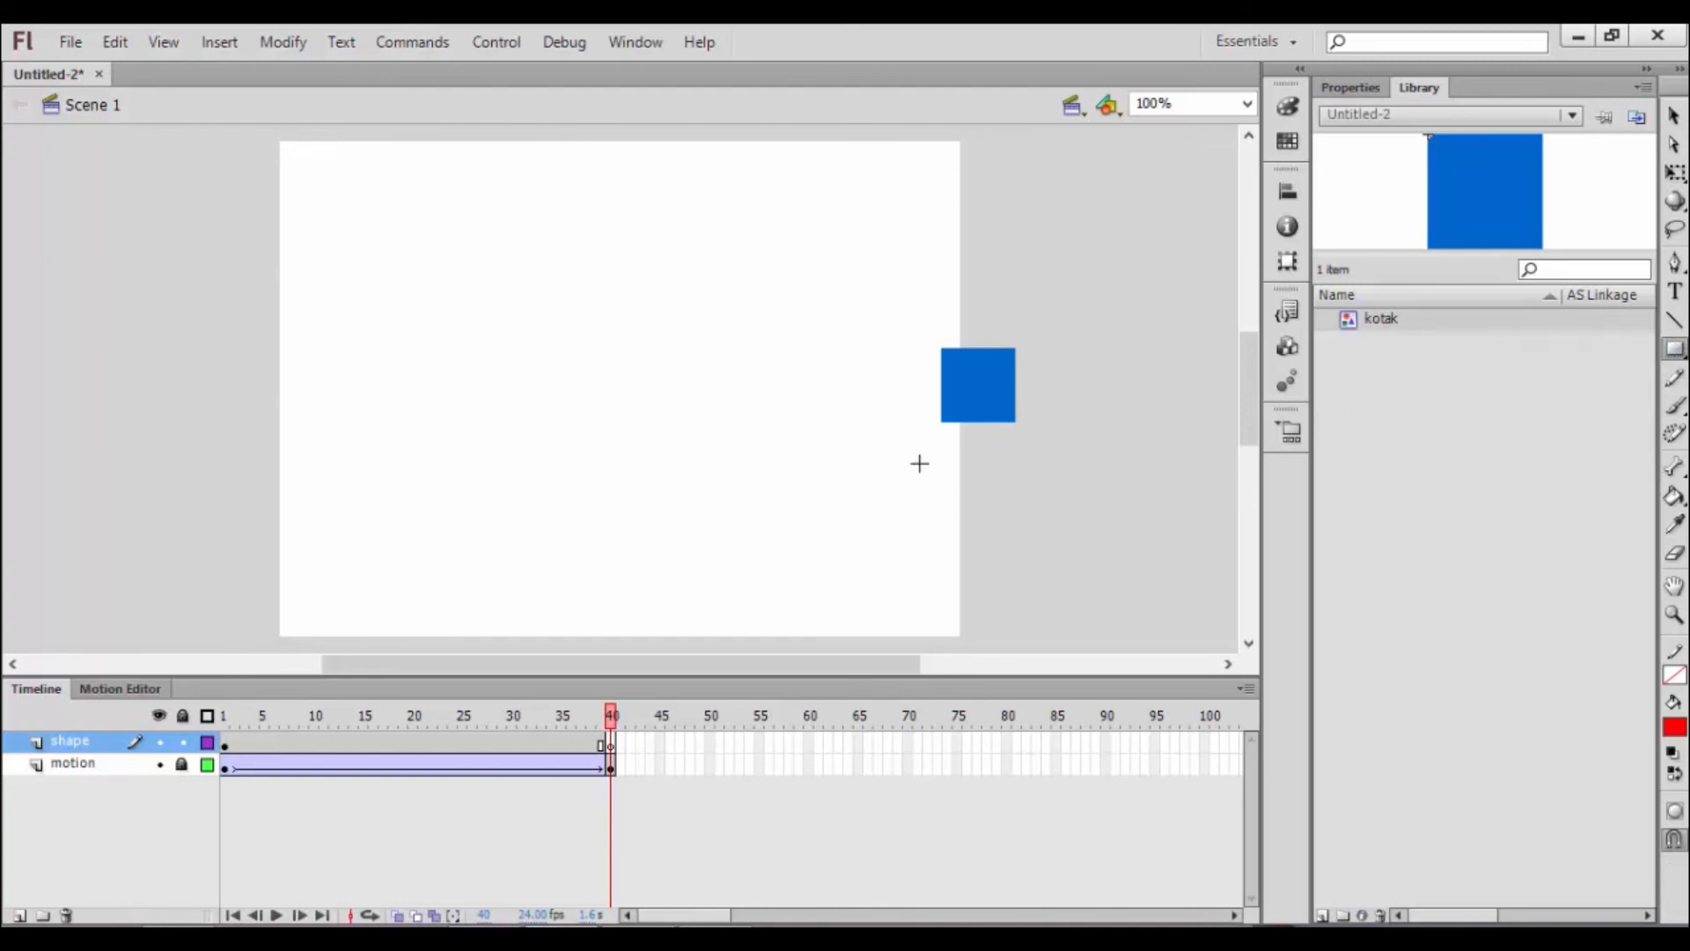
left_click_drag(923, 474, 993, 564)
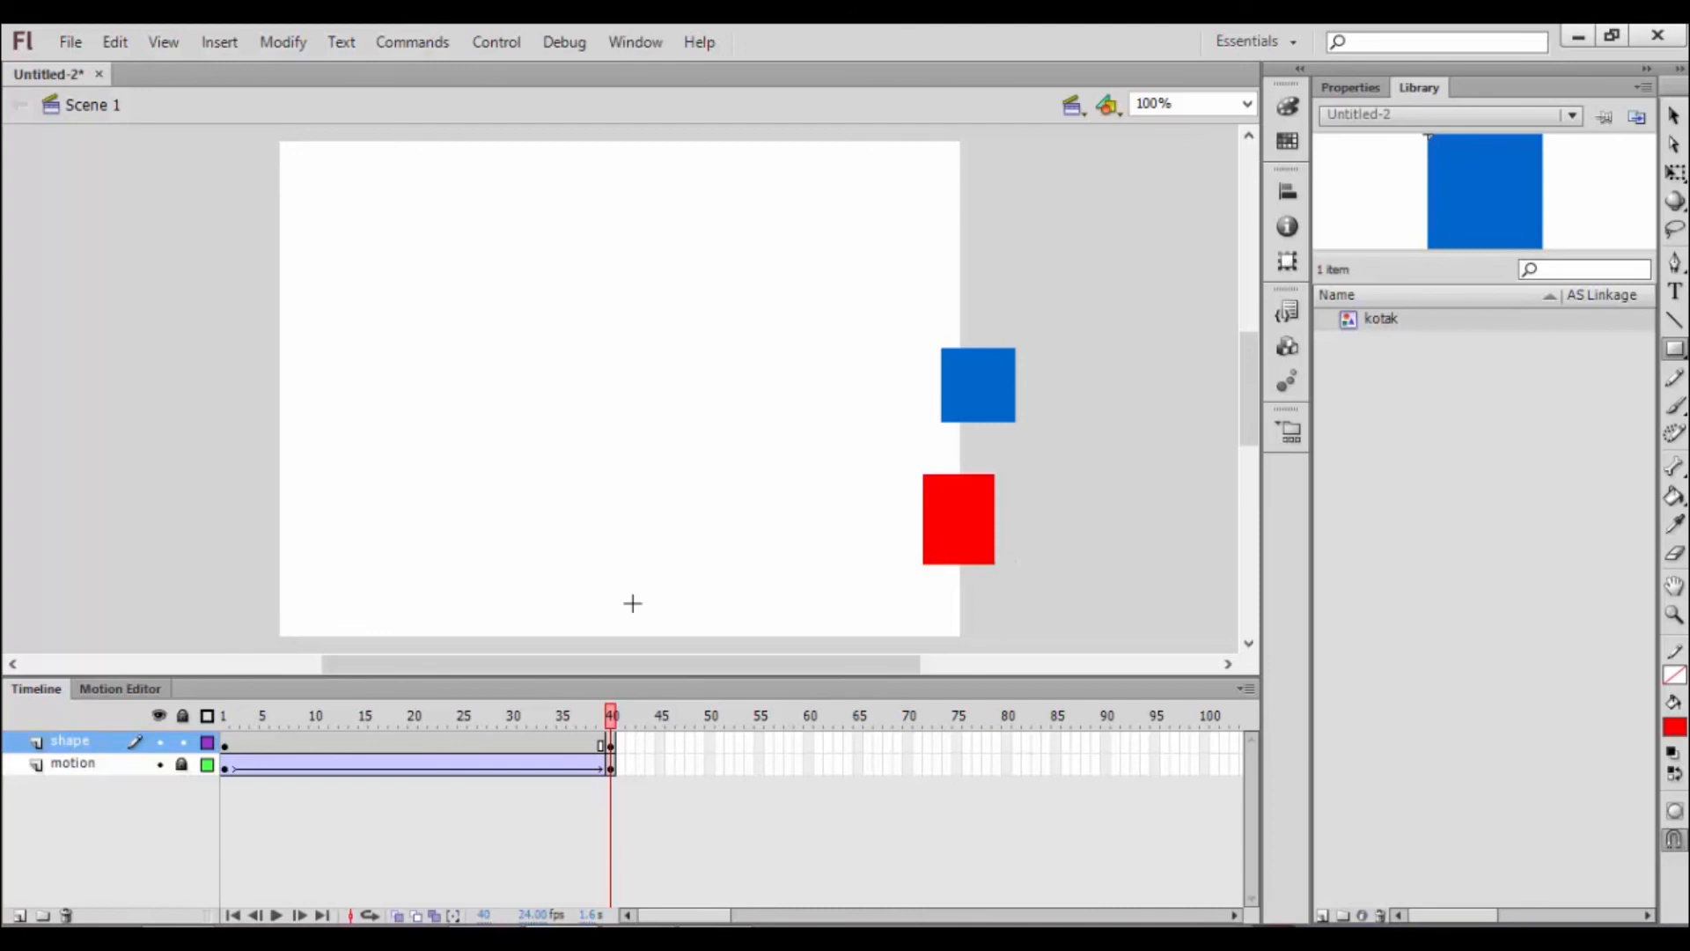
left_click(1675, 173)
left_click(954, 544)
left_click_drag(958, 564, 959, 554)
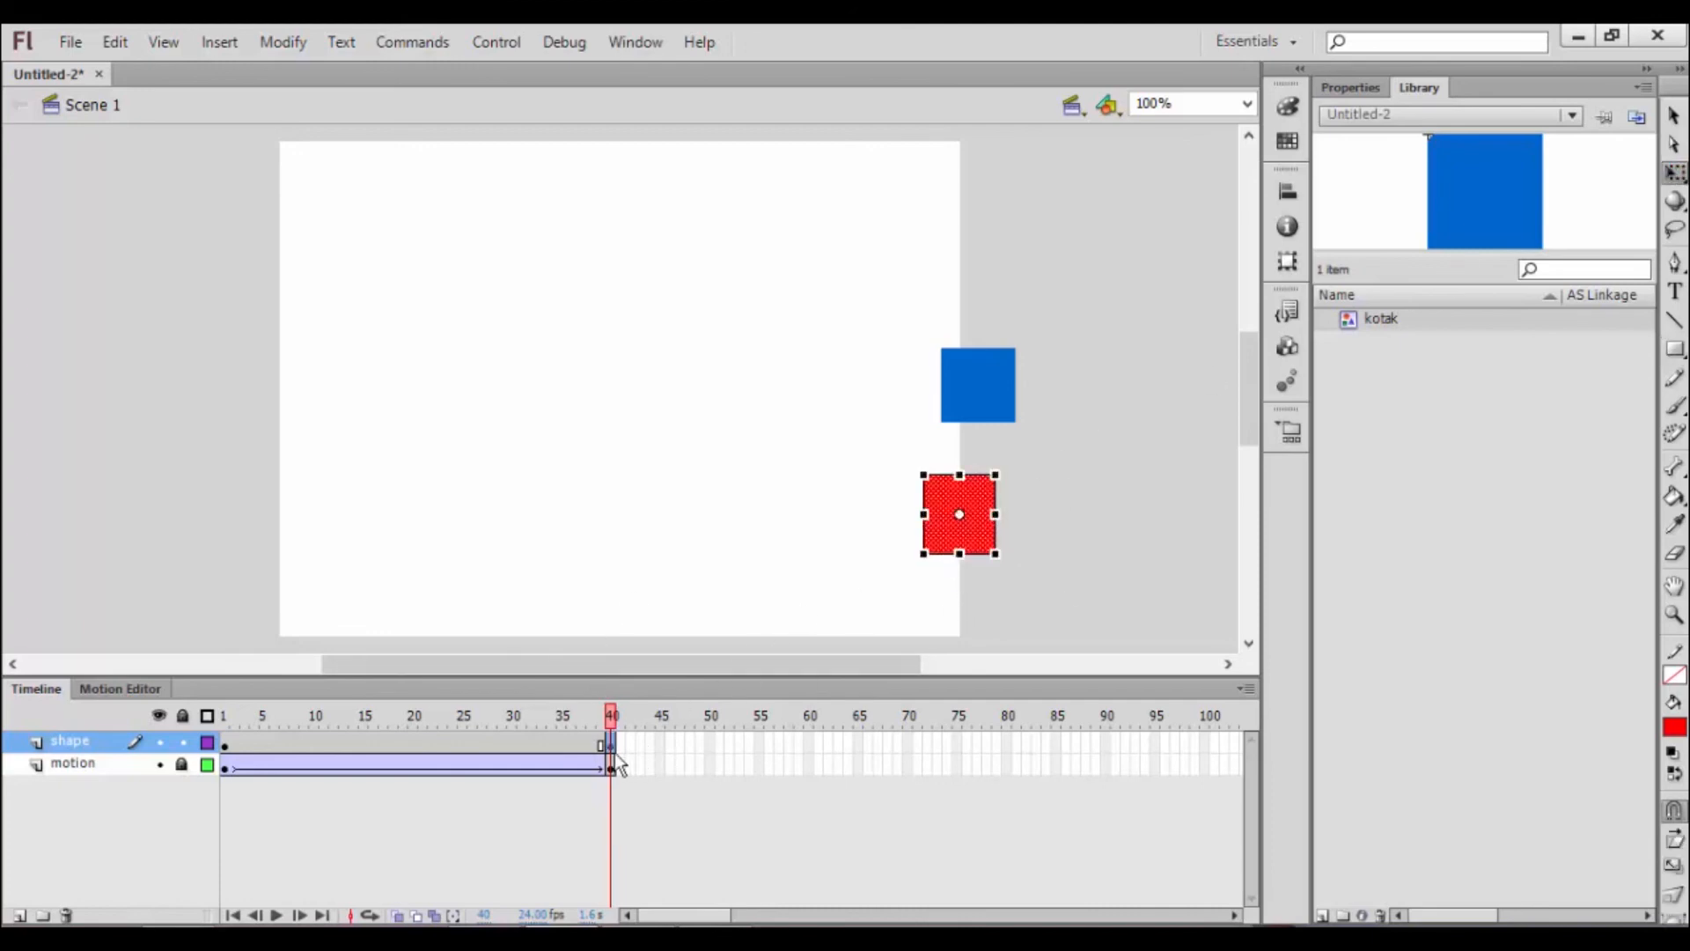
Compare frames 1 and 40 of the shape layer, and recolour the red square in frame 40 pure blue.
left_click(1673, 115)
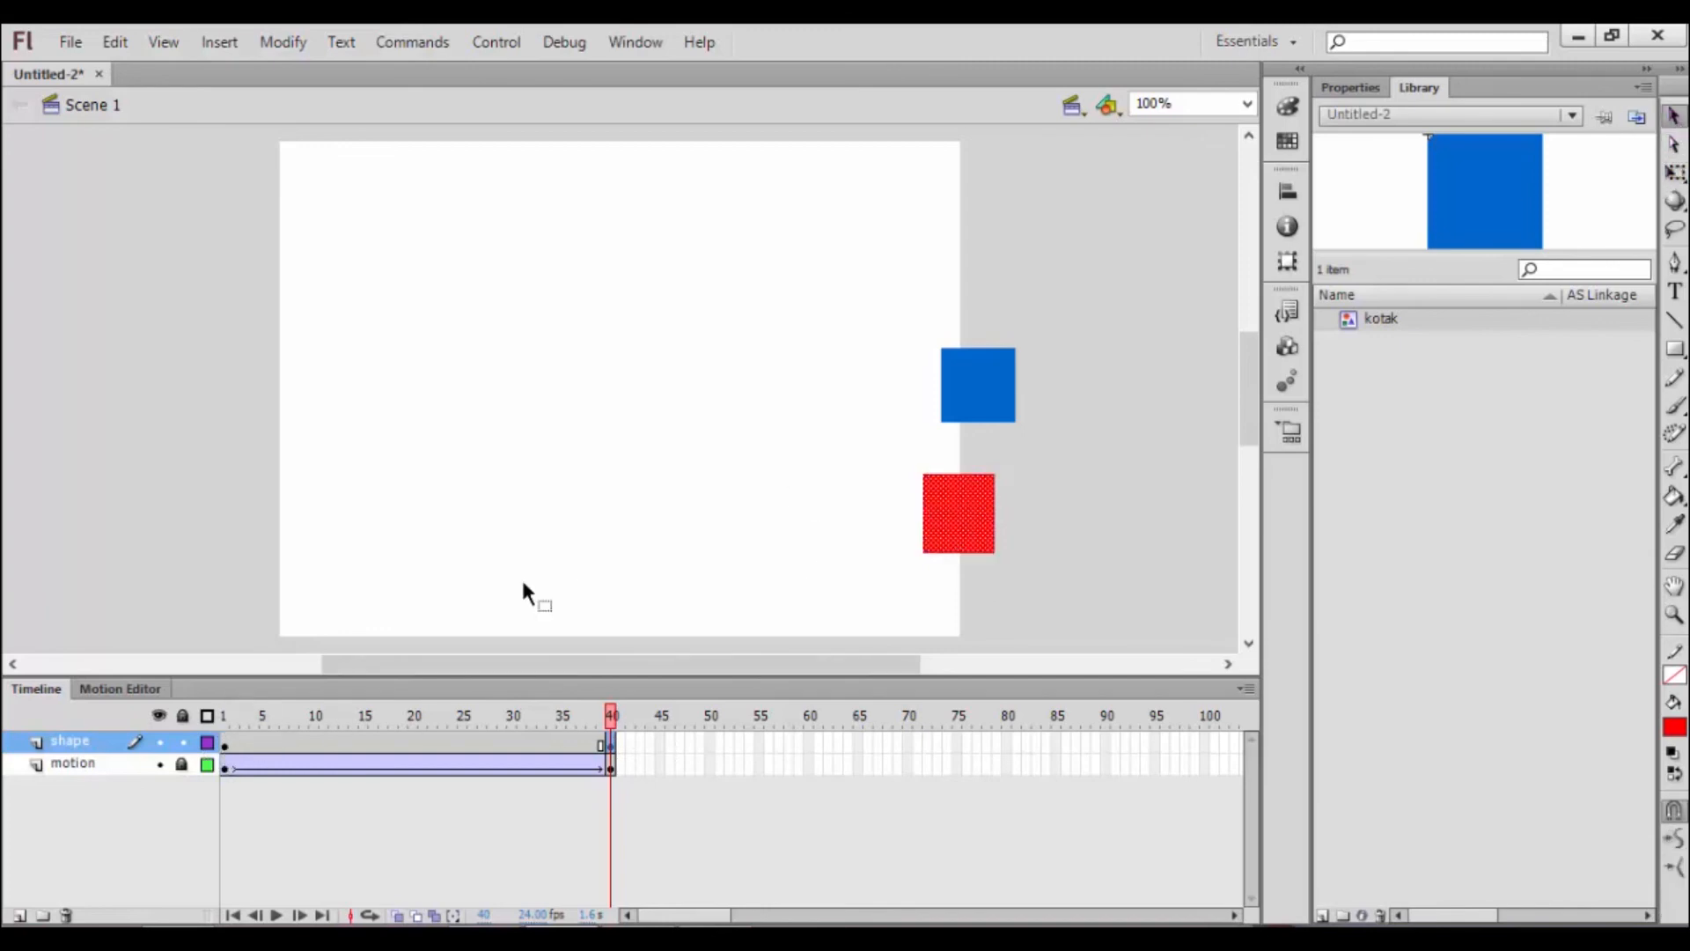
left_click(227, 745)
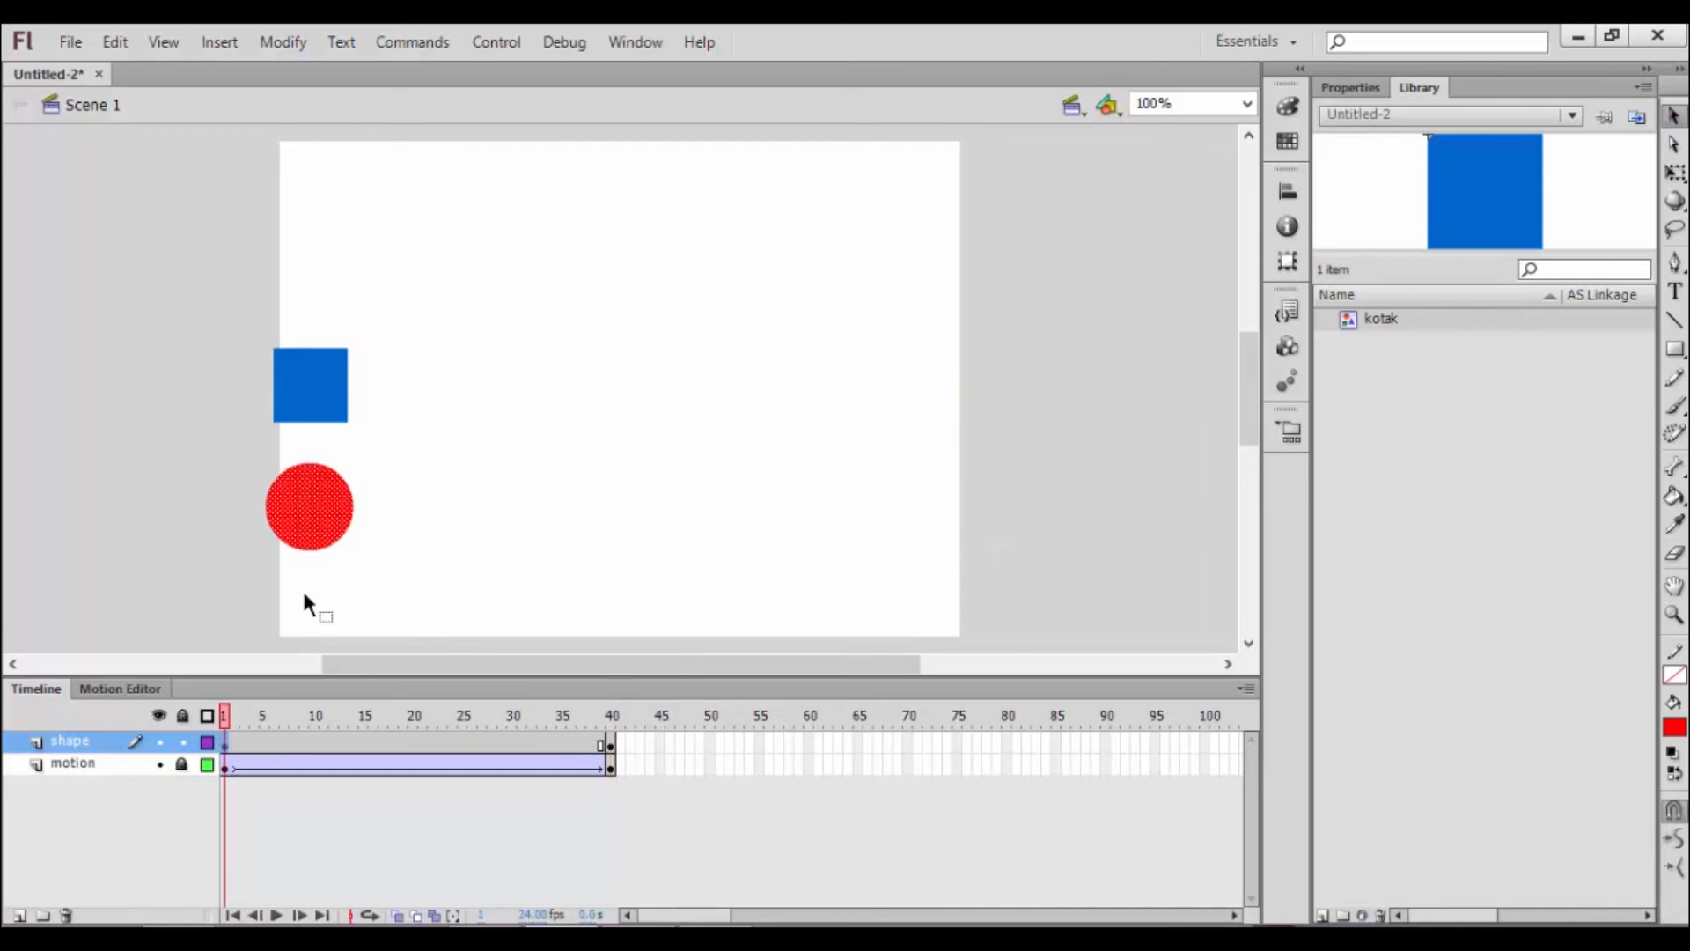
left_click(613, 748)
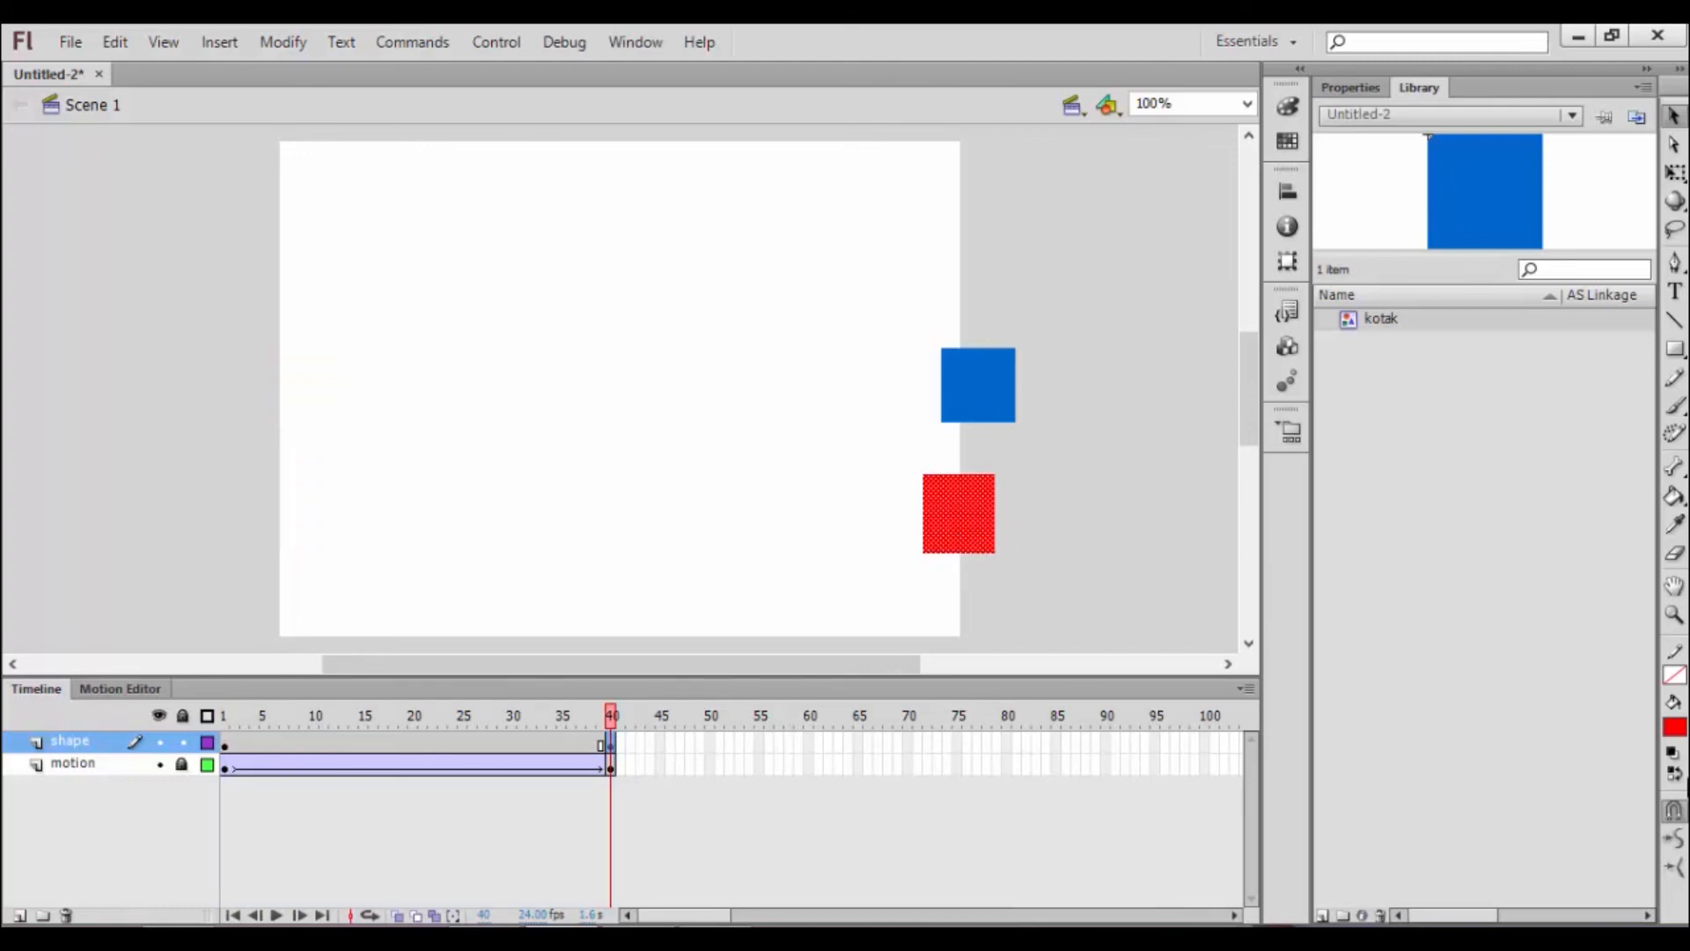
left_click(1675, 728)
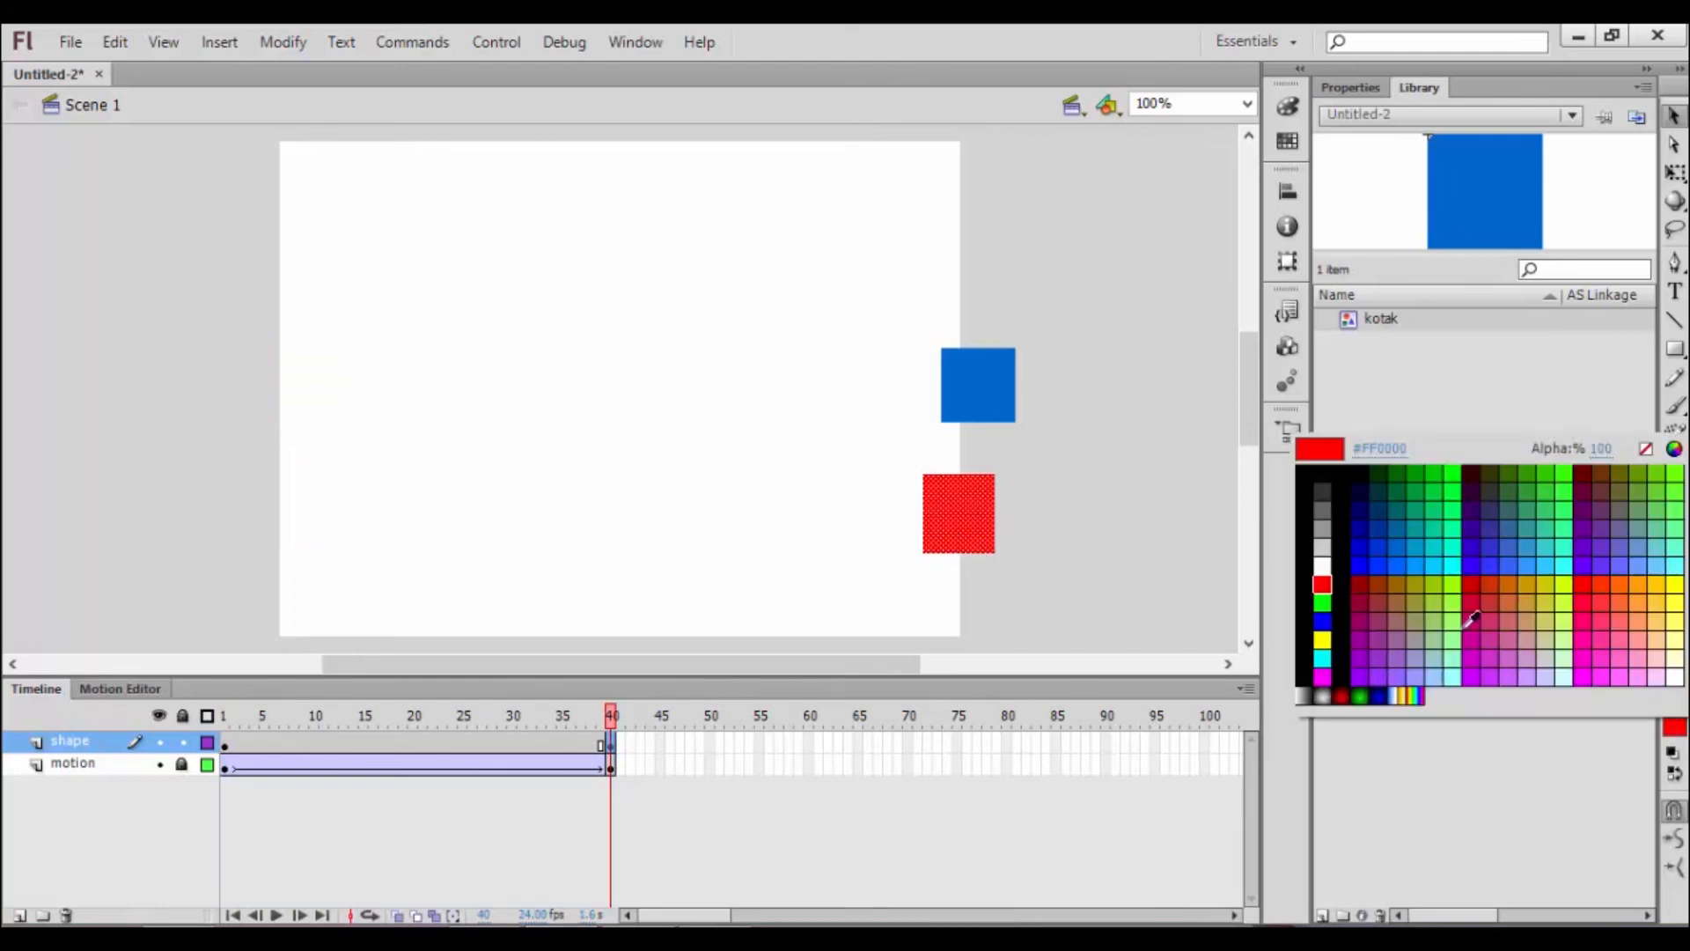
left_click(1324, 620)
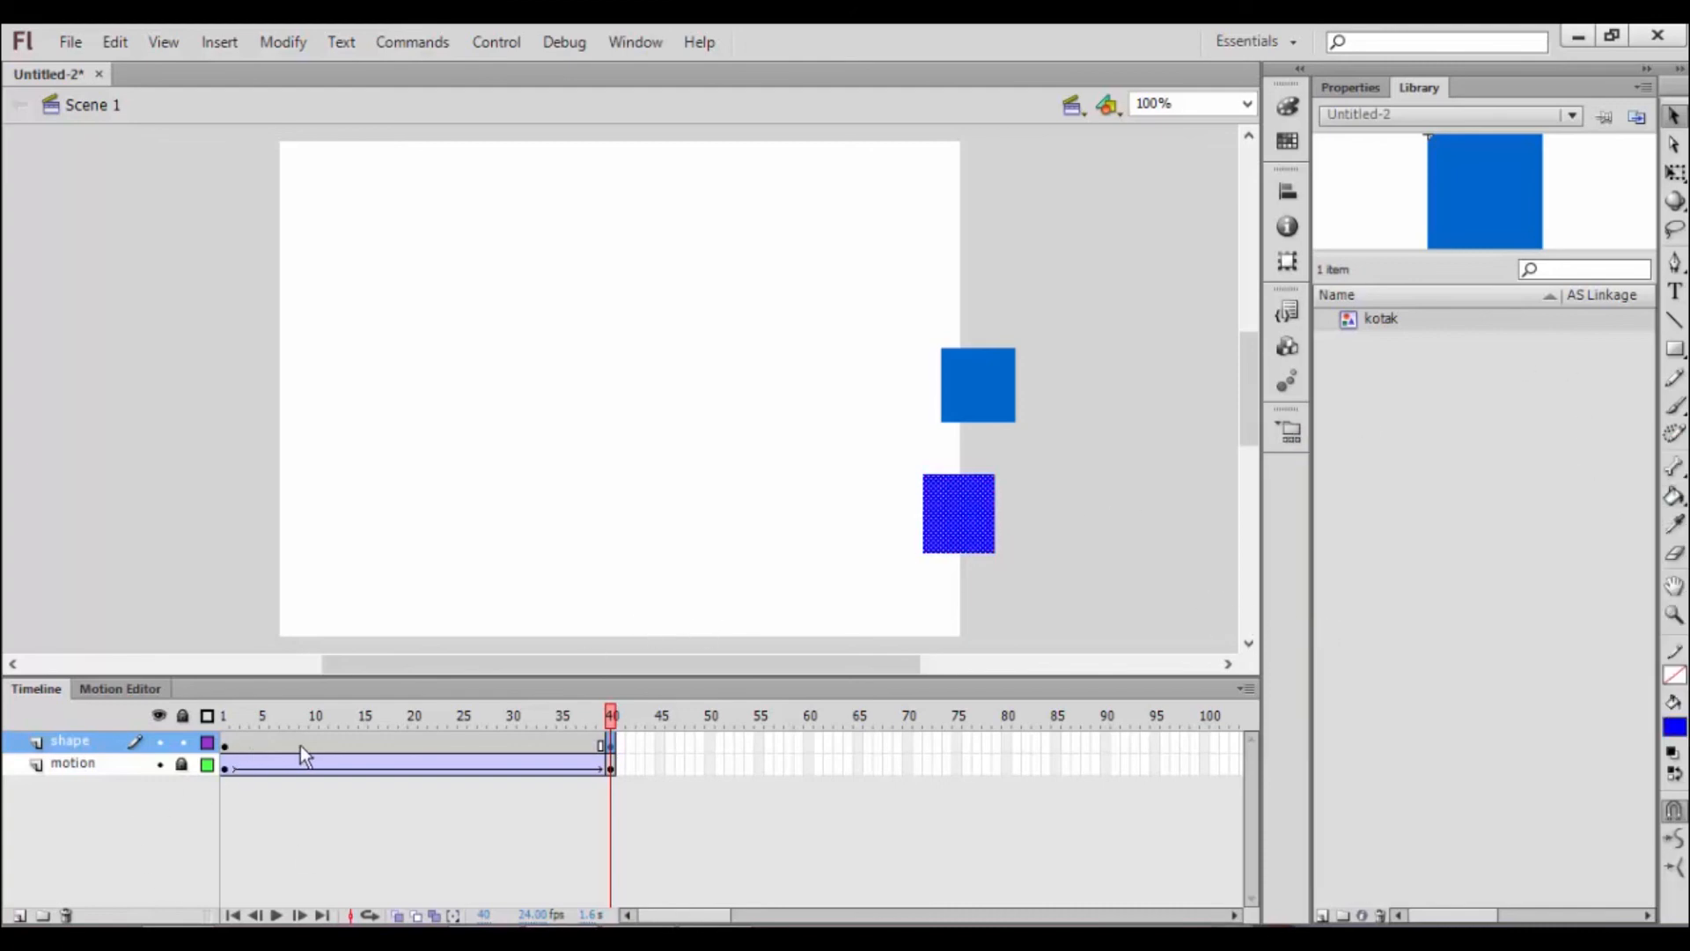
Create a shape tween from frame 1 to frame 40 of the shape layer.
left_click(226, 746)
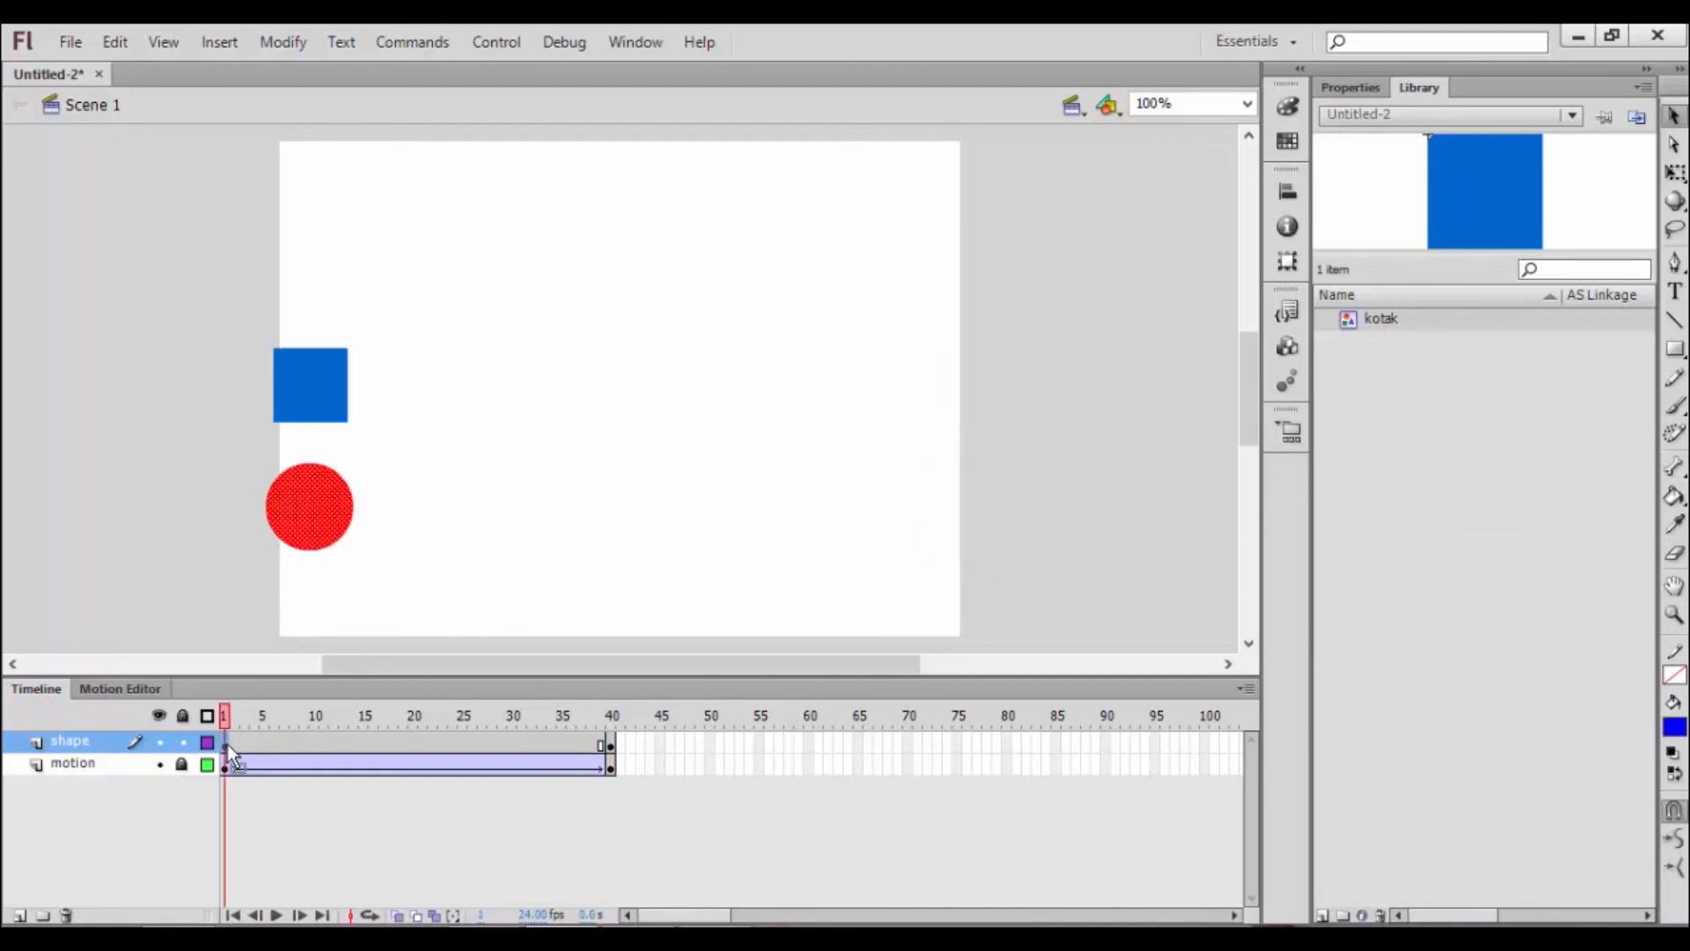
right_click(225, 743)
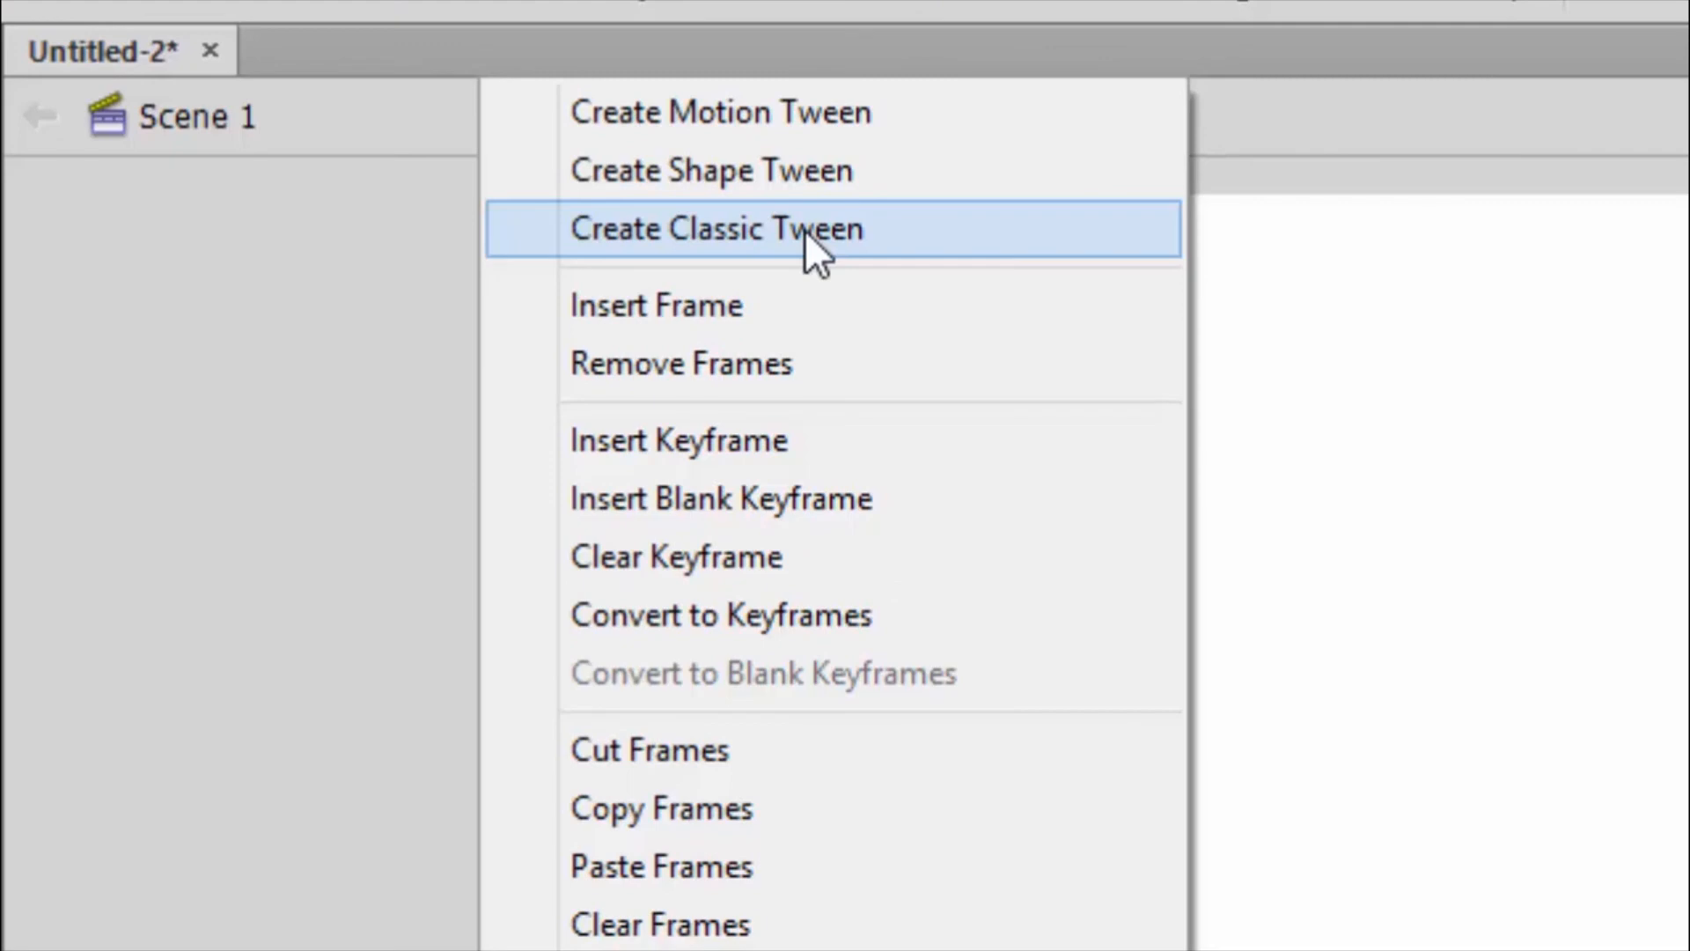
left_click(810, 177)
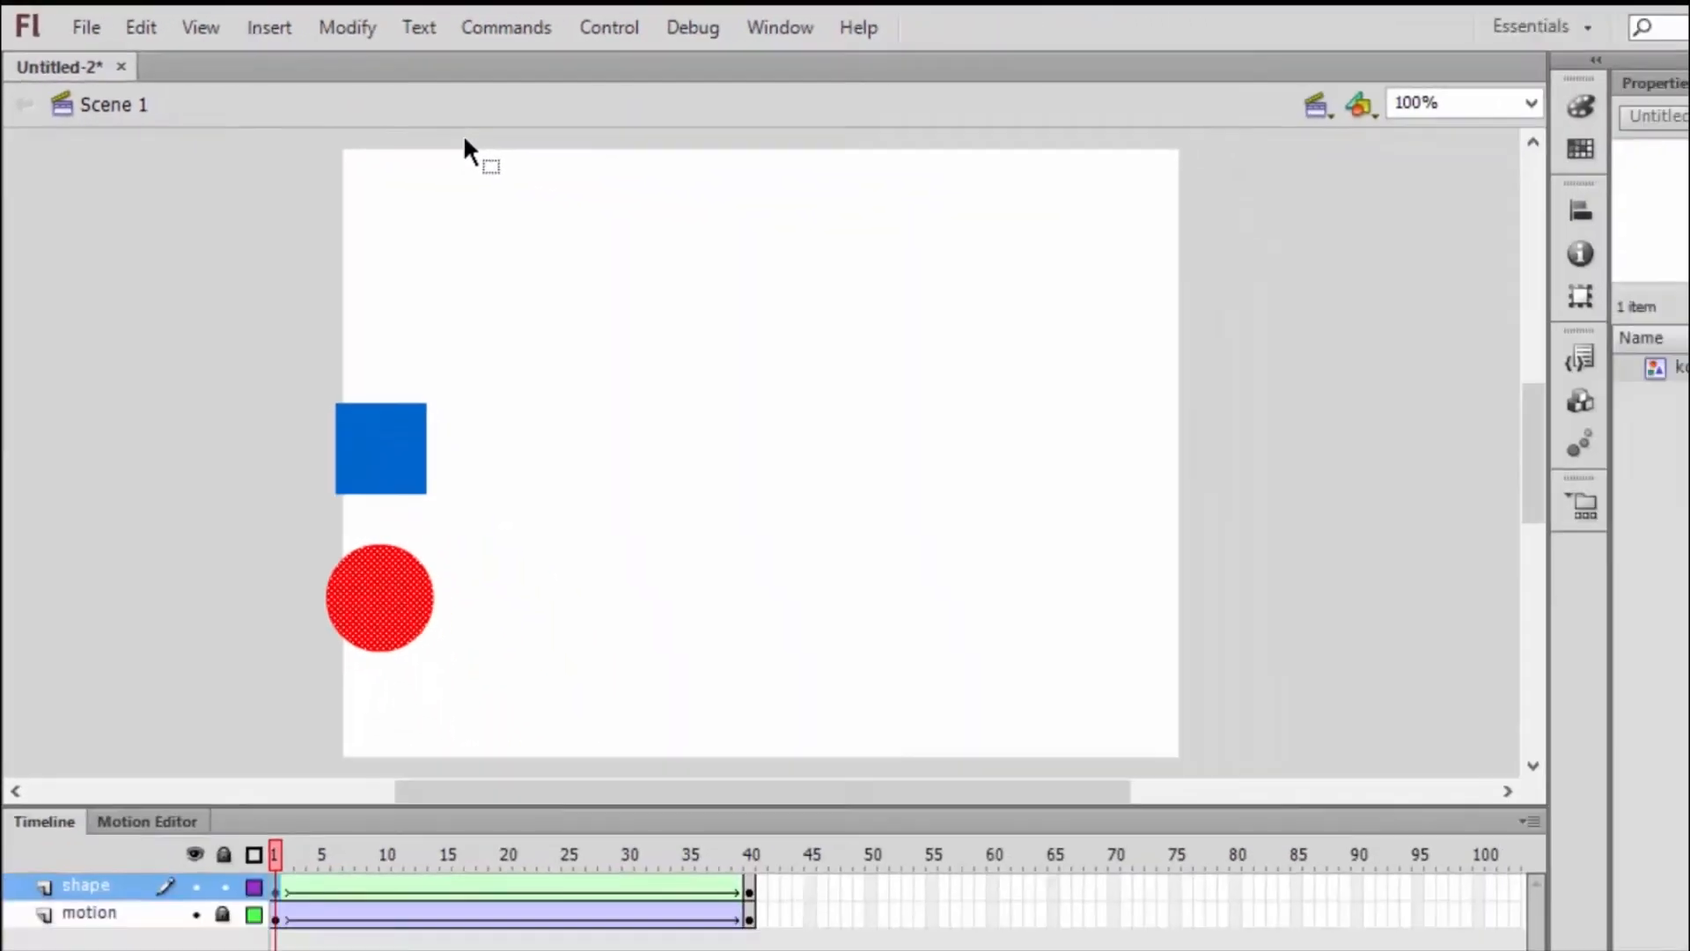
Play both tweens on the timeline, test the movie in the player window and close it.
key("Return")
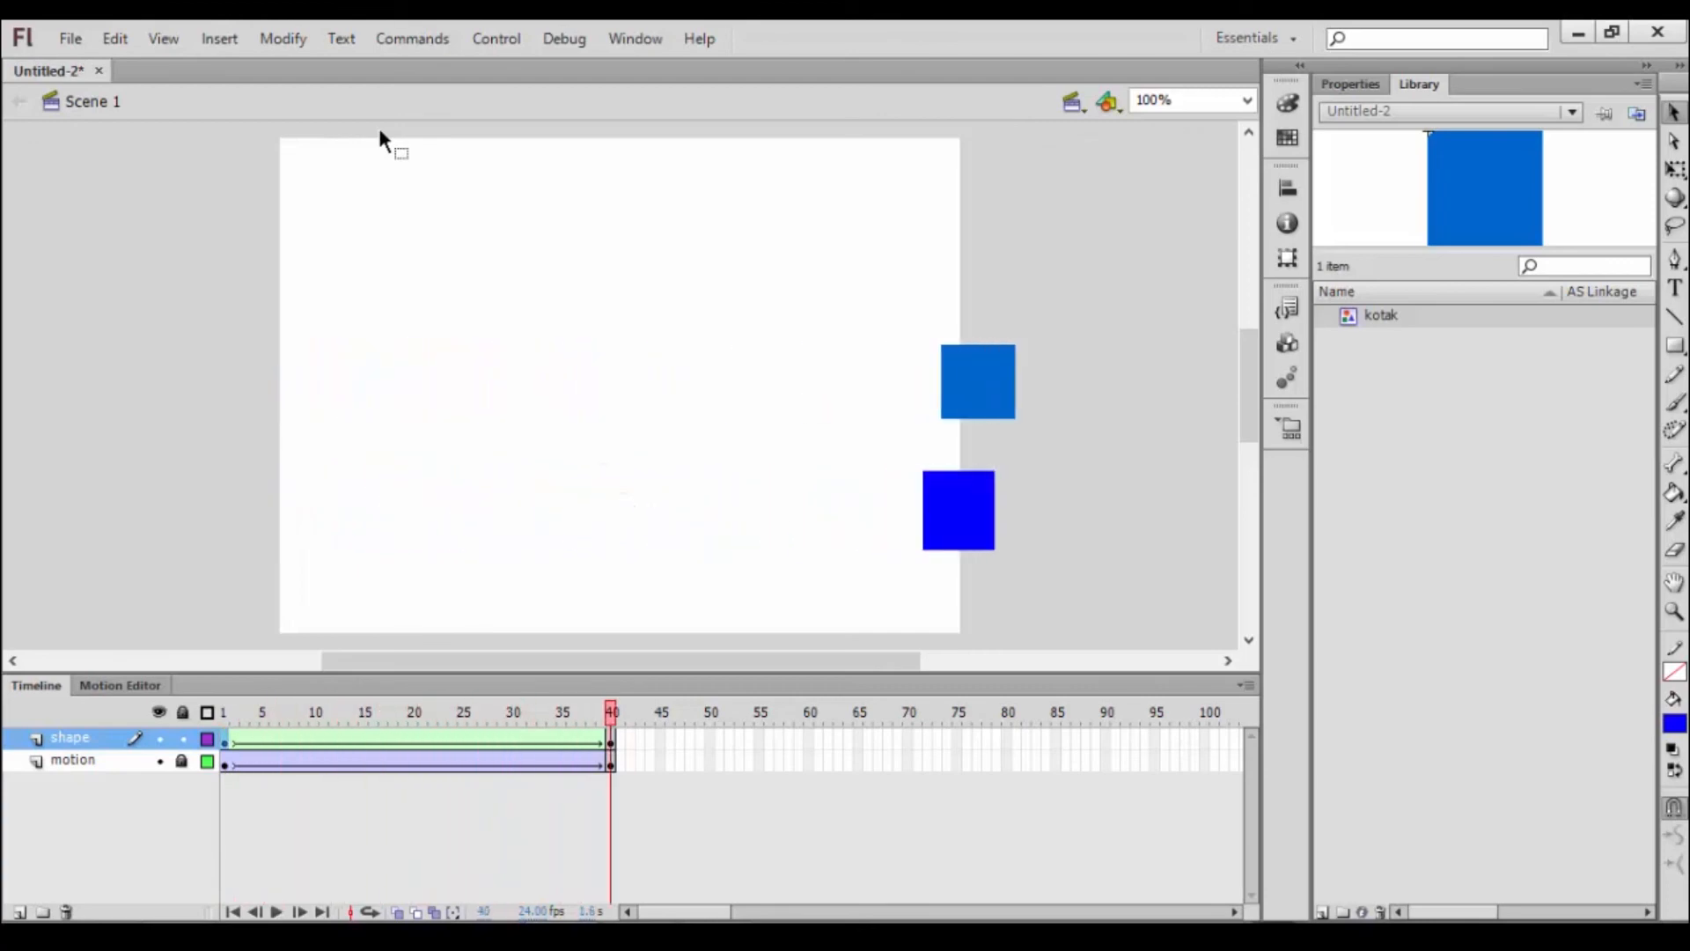
key("Return")
key("ctrl+Return")
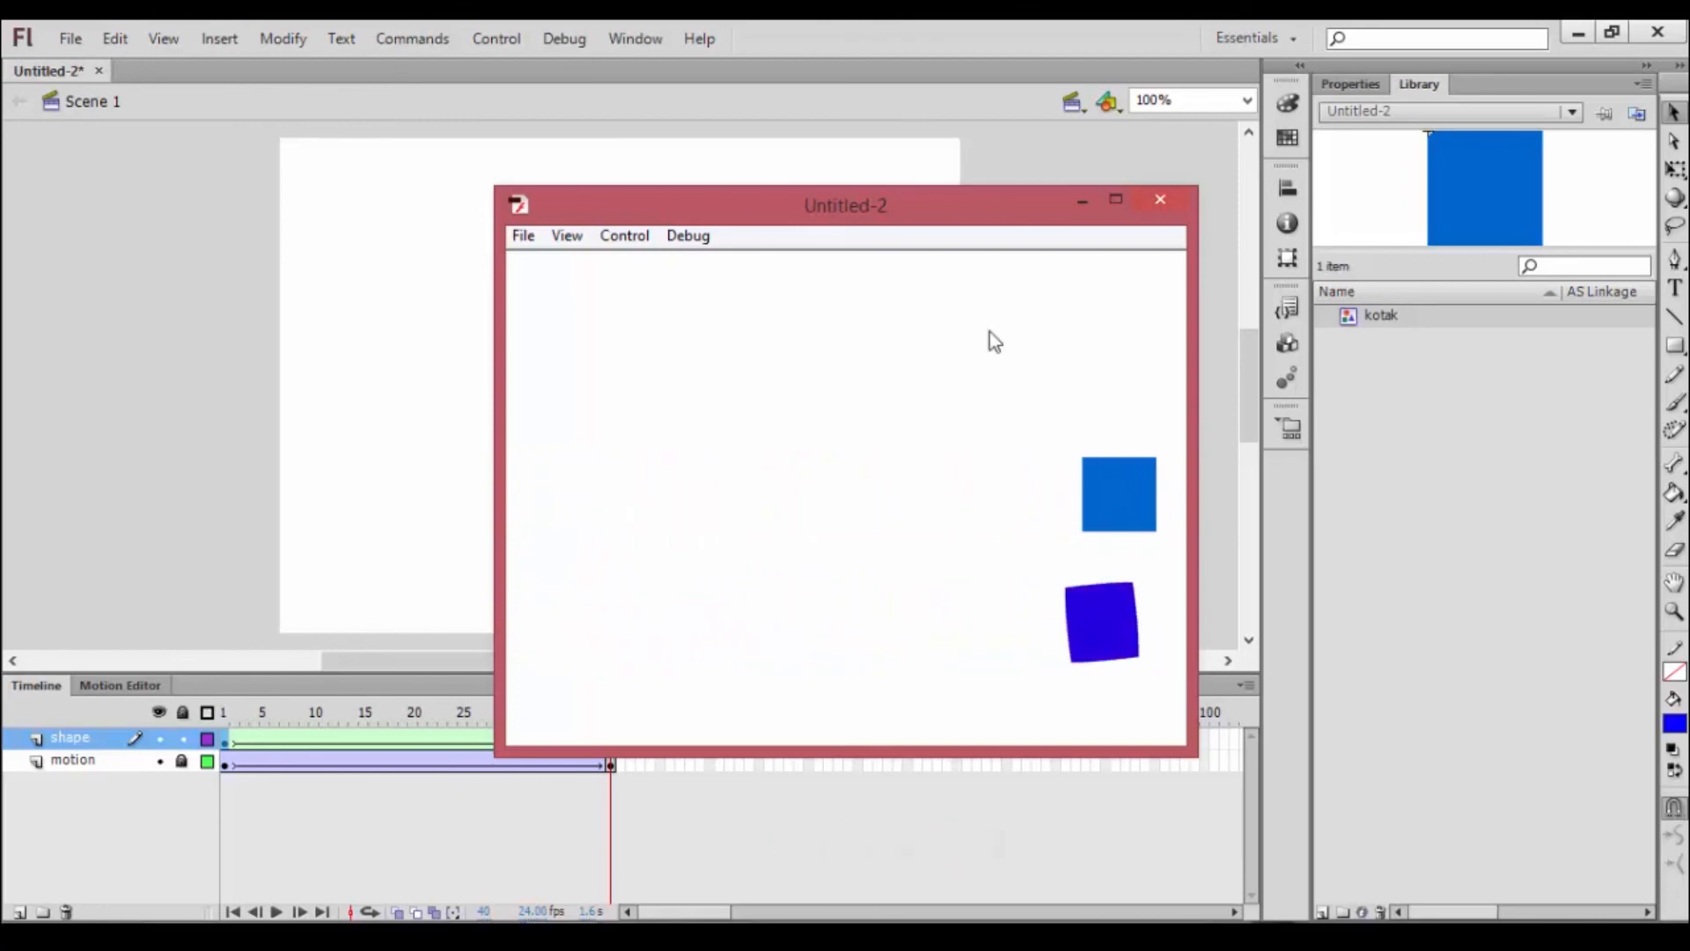
left_click(1164, 205)
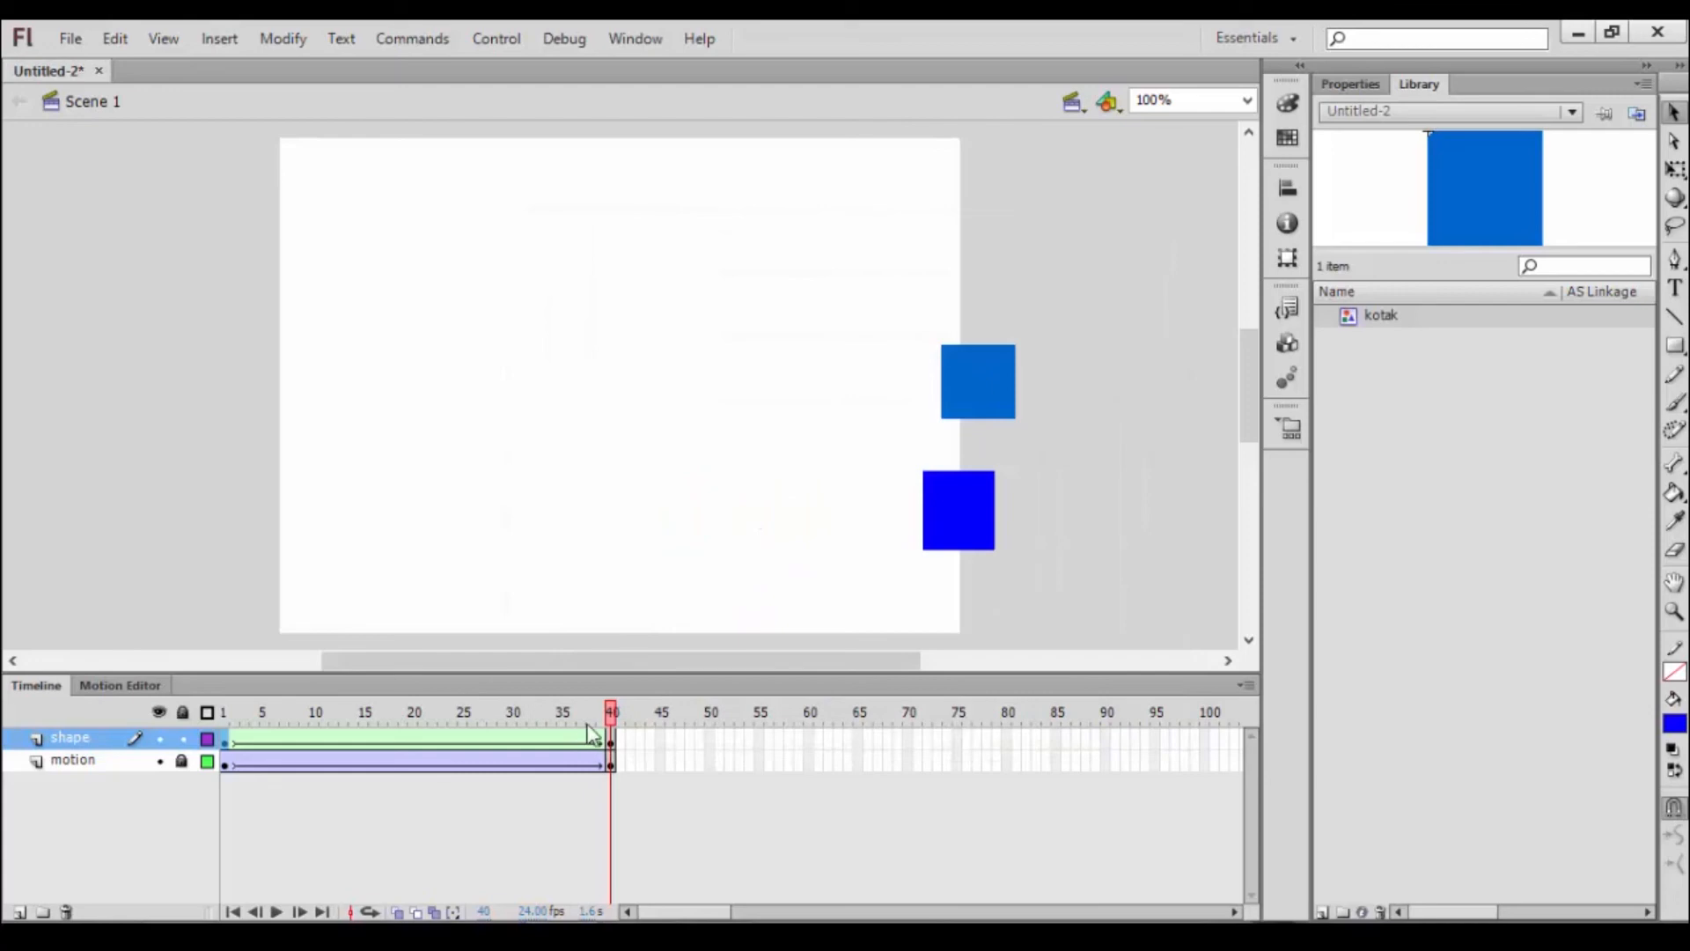
Scrub the timeline from frame 40 back to frame 1 to compare the shape tween with the classic tween.
mouse_move(581, 731)
left_mouse_down()
mouse_move(212, 775)
mouse_move(612, 736)
left_mouse_up()
left_click_drag(612, 729, 225, 735)
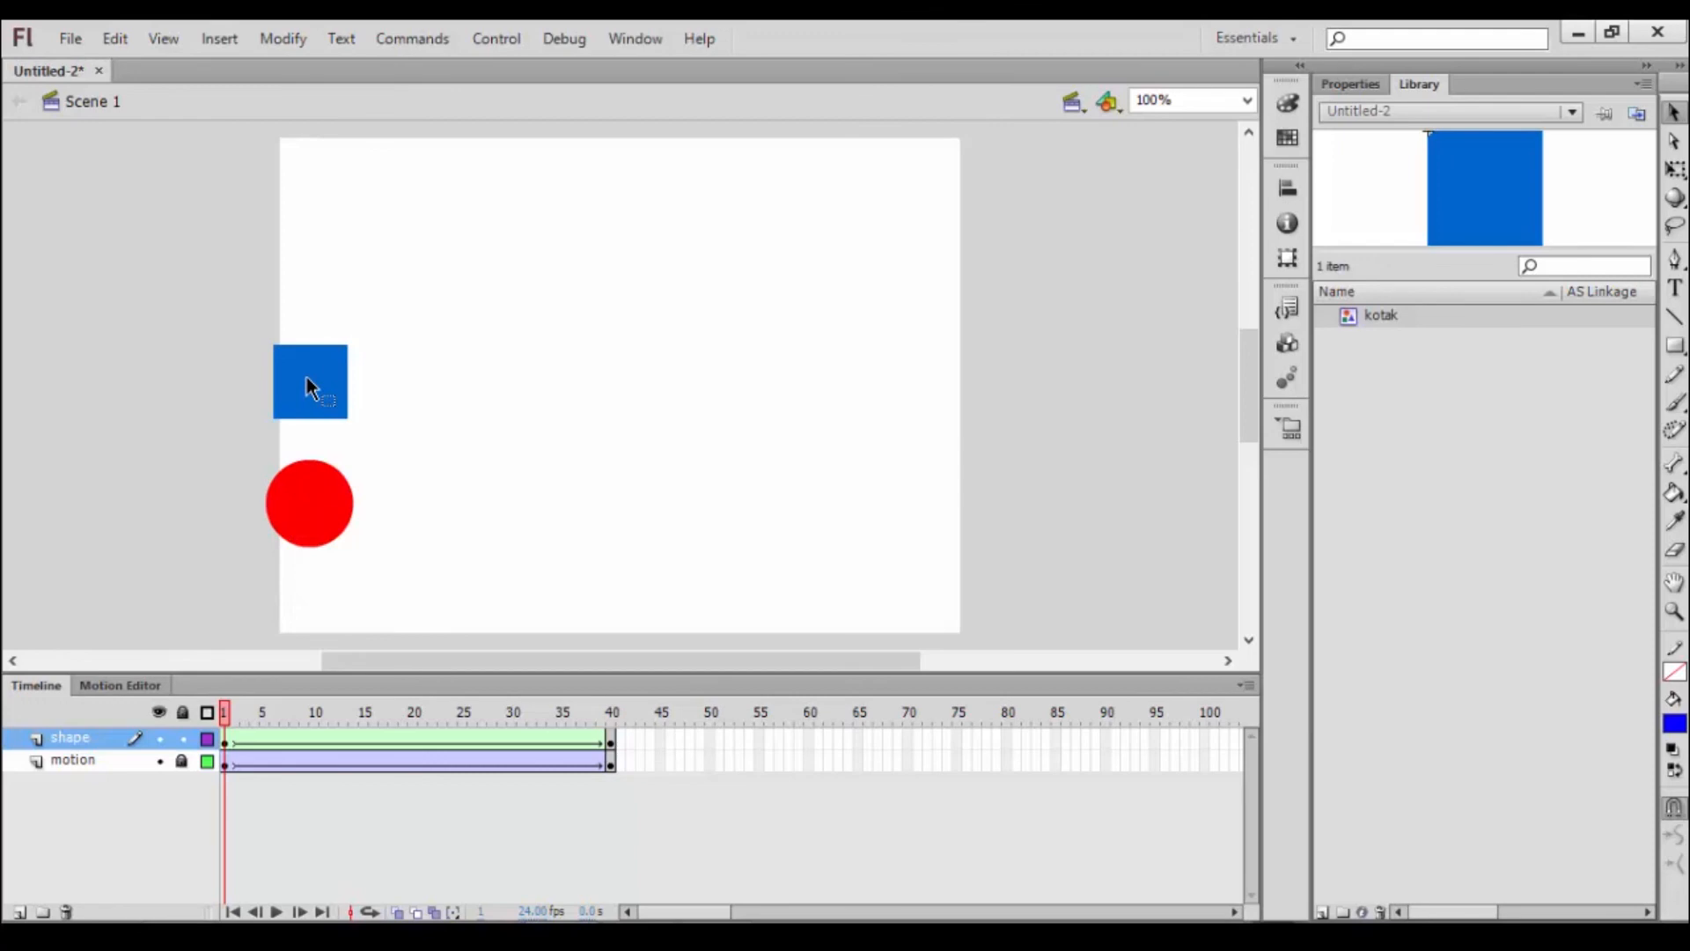
left_click(236, 724)
left_click(224, 736)
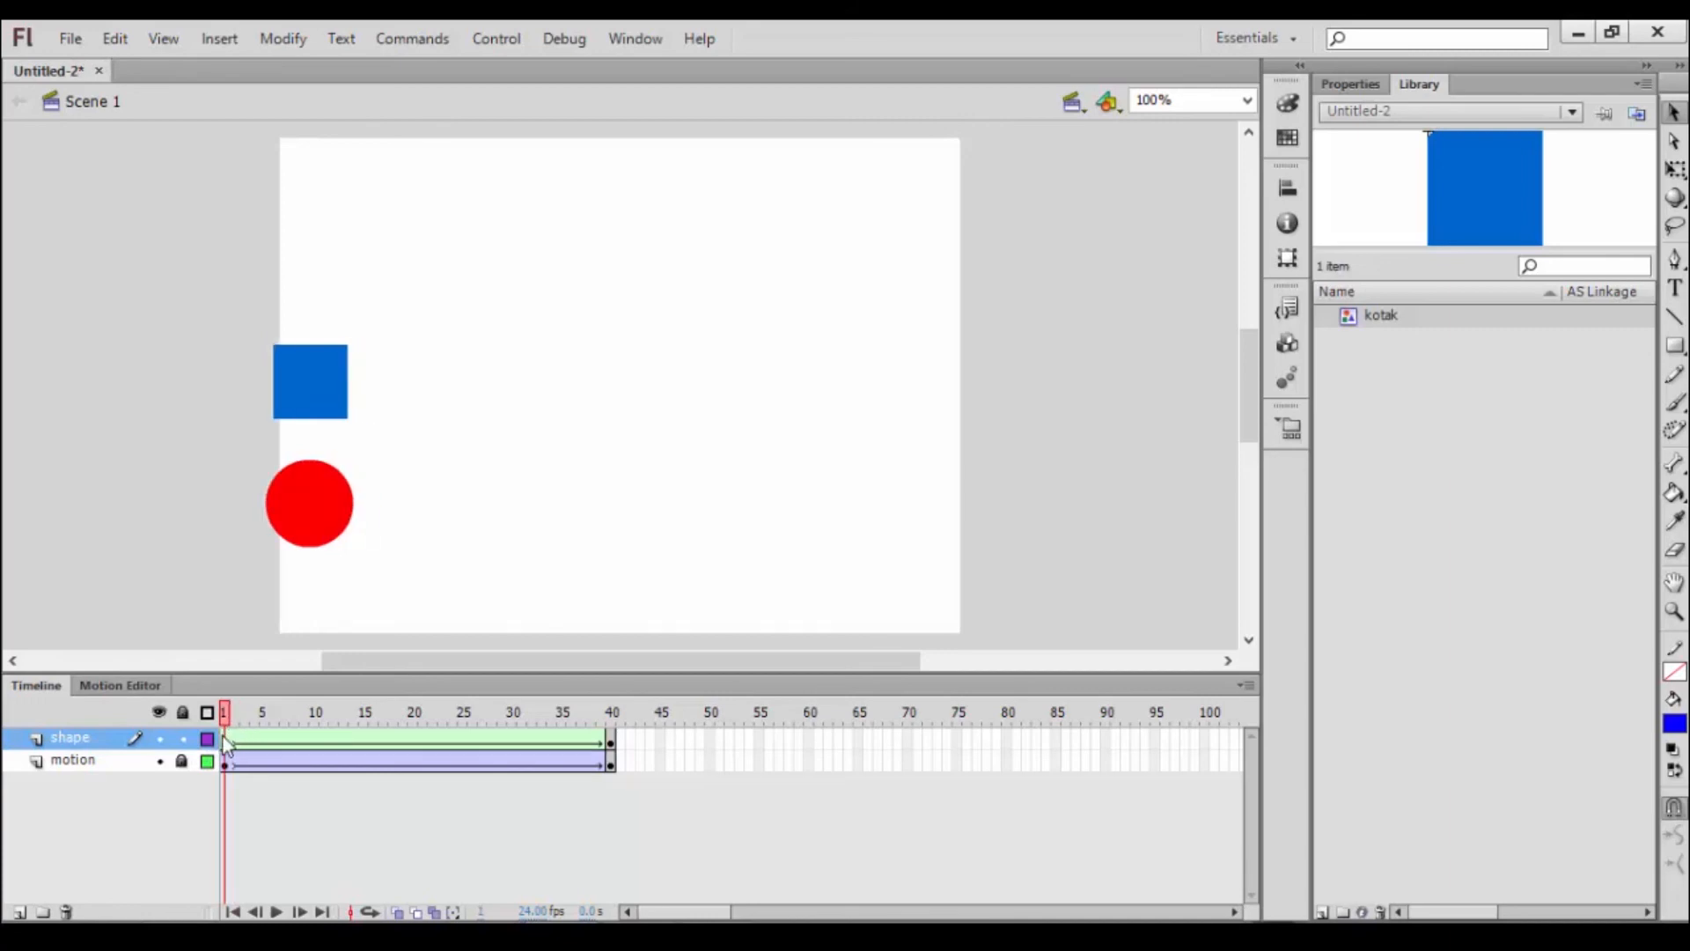